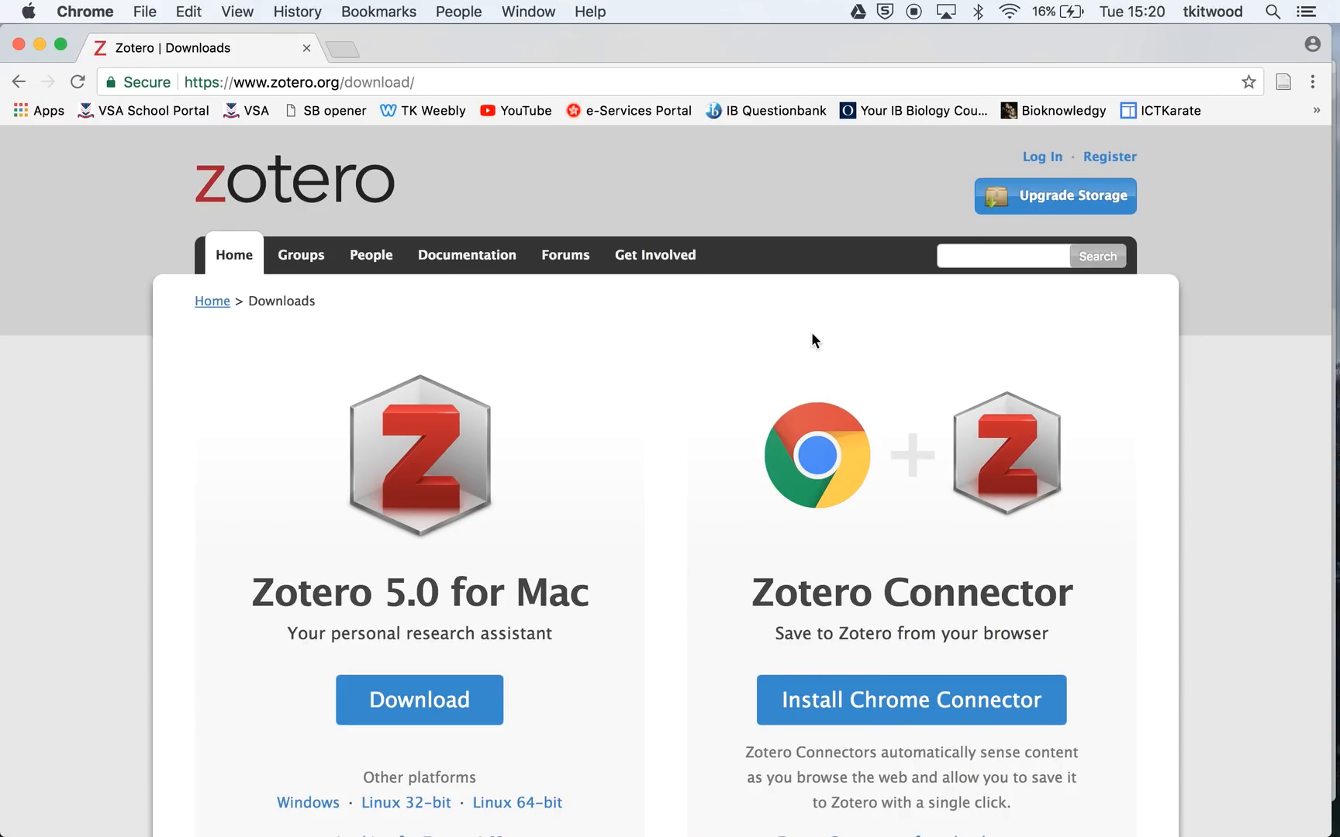
Switch to Zotero and select the Y10 One World Essay collection under Year 10 as the destination for saved sources.
left_click_drag(749, 42, 723, 224)
left_click(1044, 87)
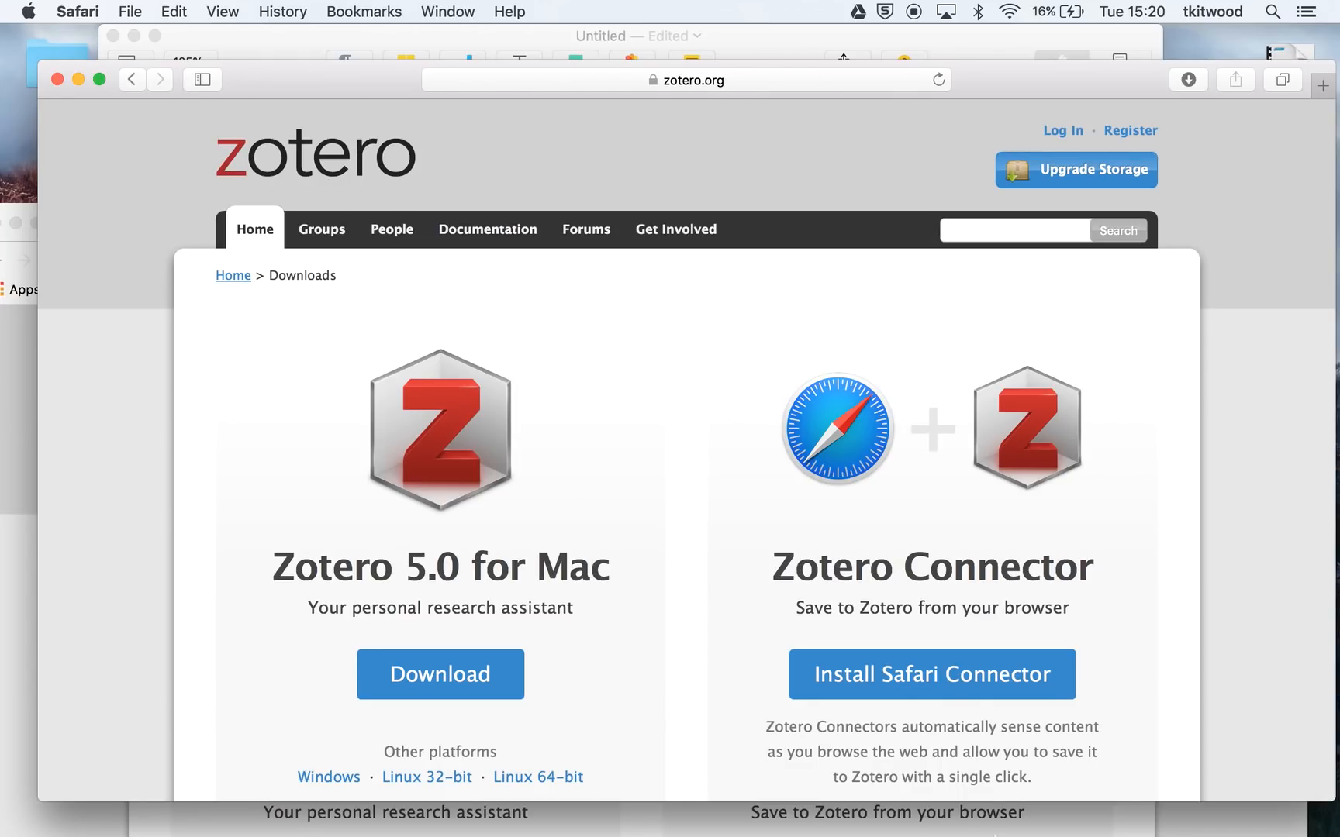
left_click(1321, 622)
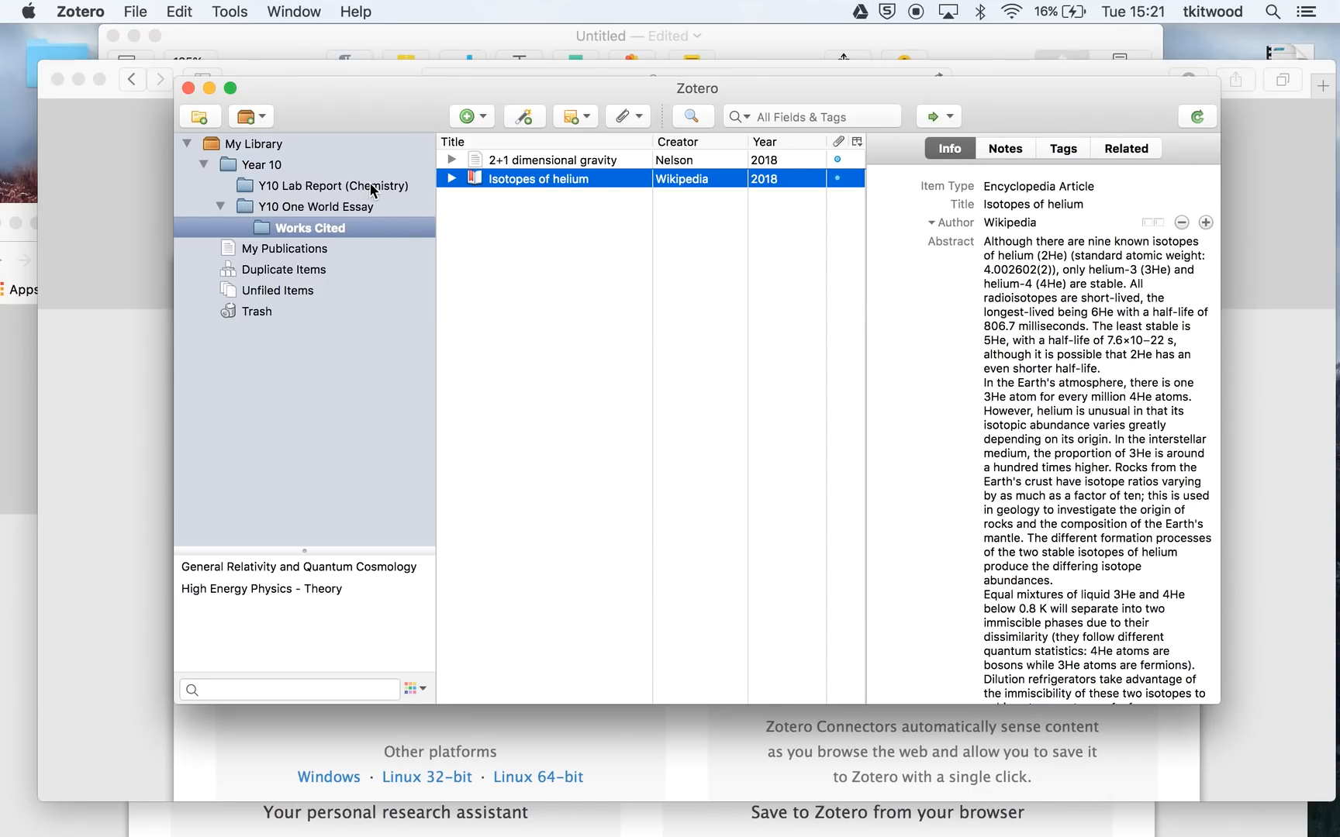
left_click(204, 165)
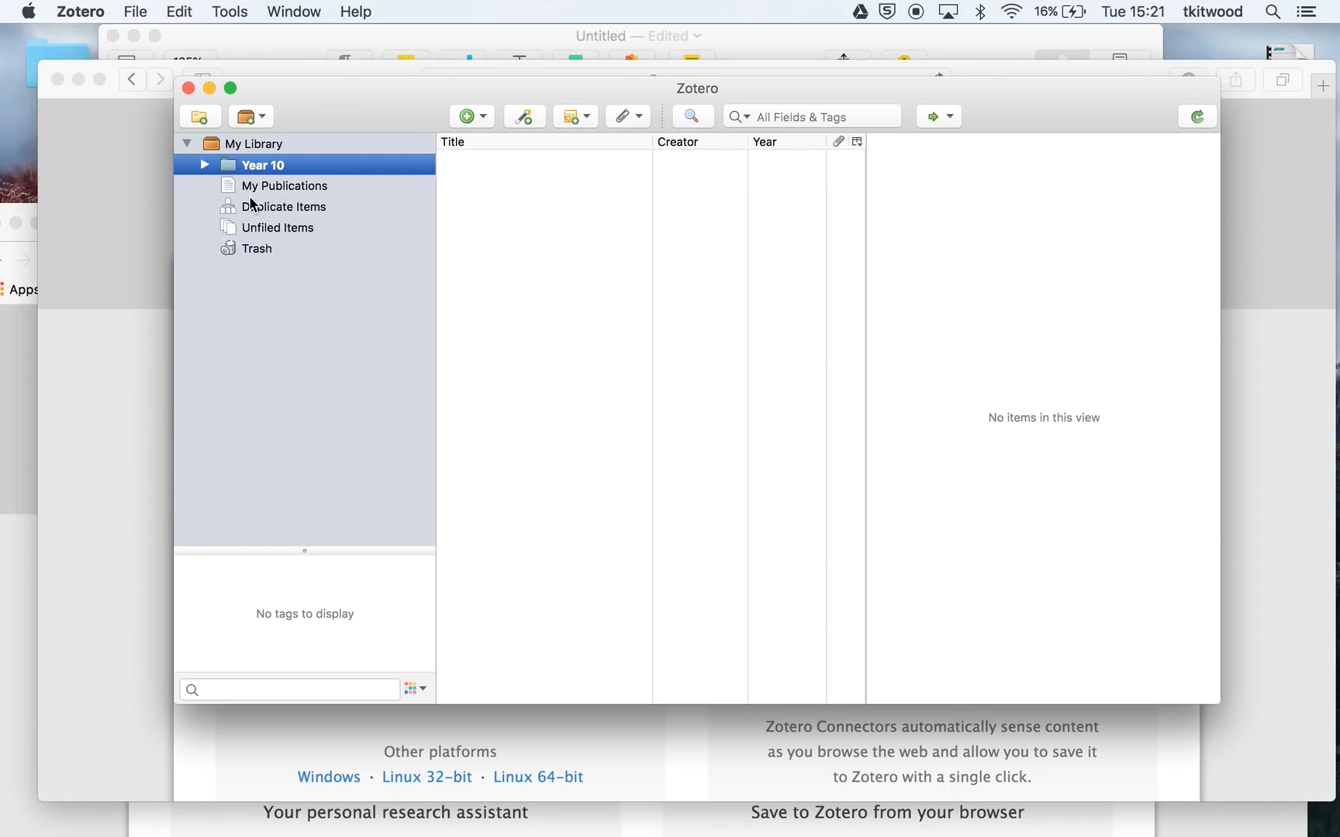
left_click(204, 166)
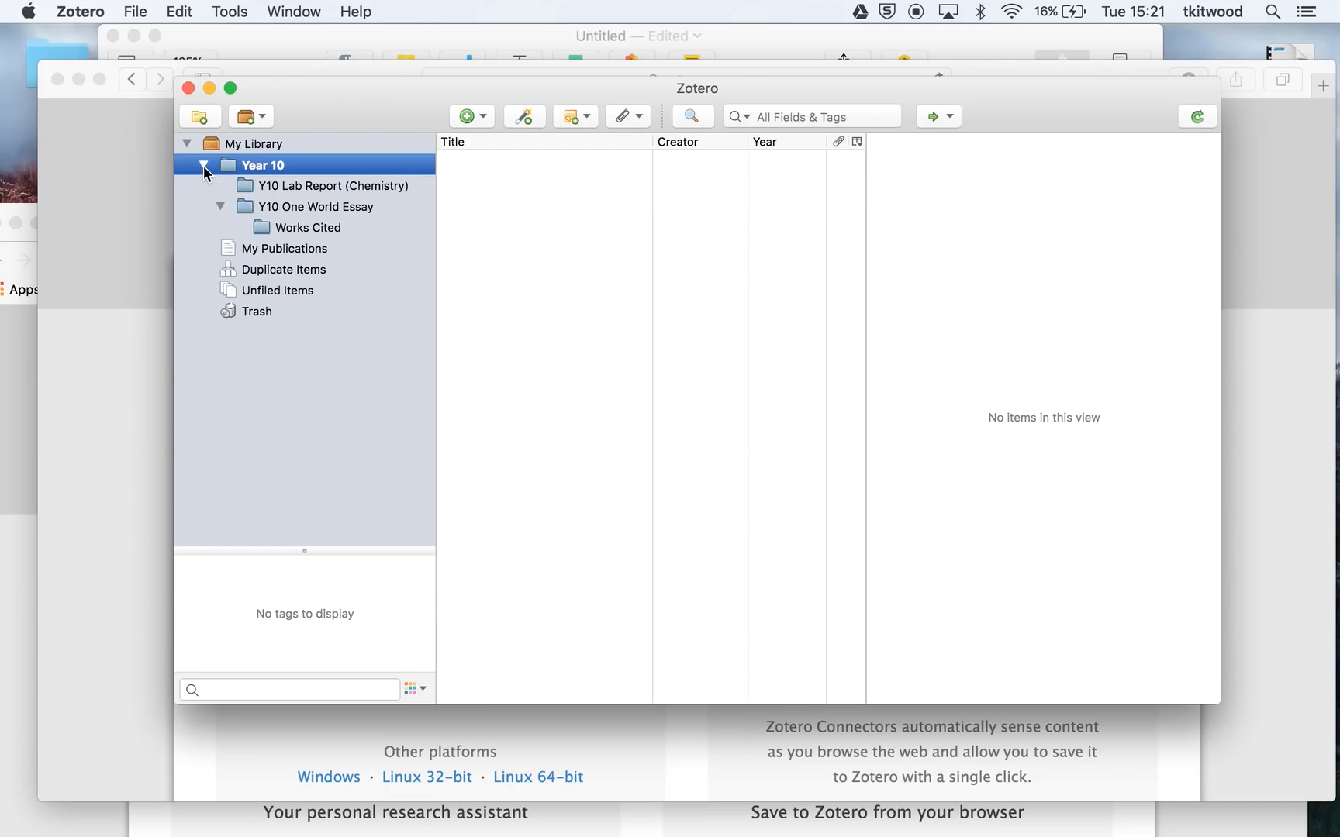
left_click(315, 208)
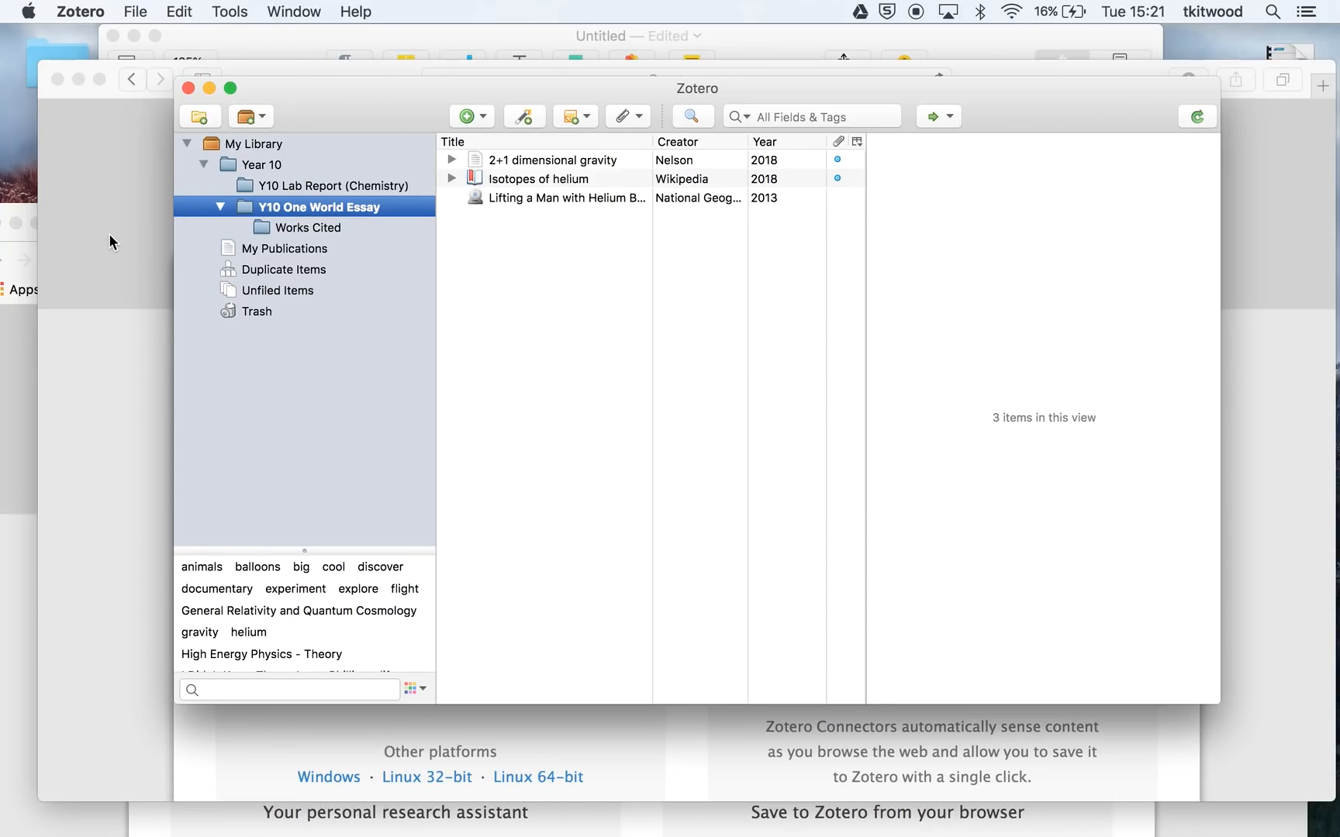
left_click(143, 220)
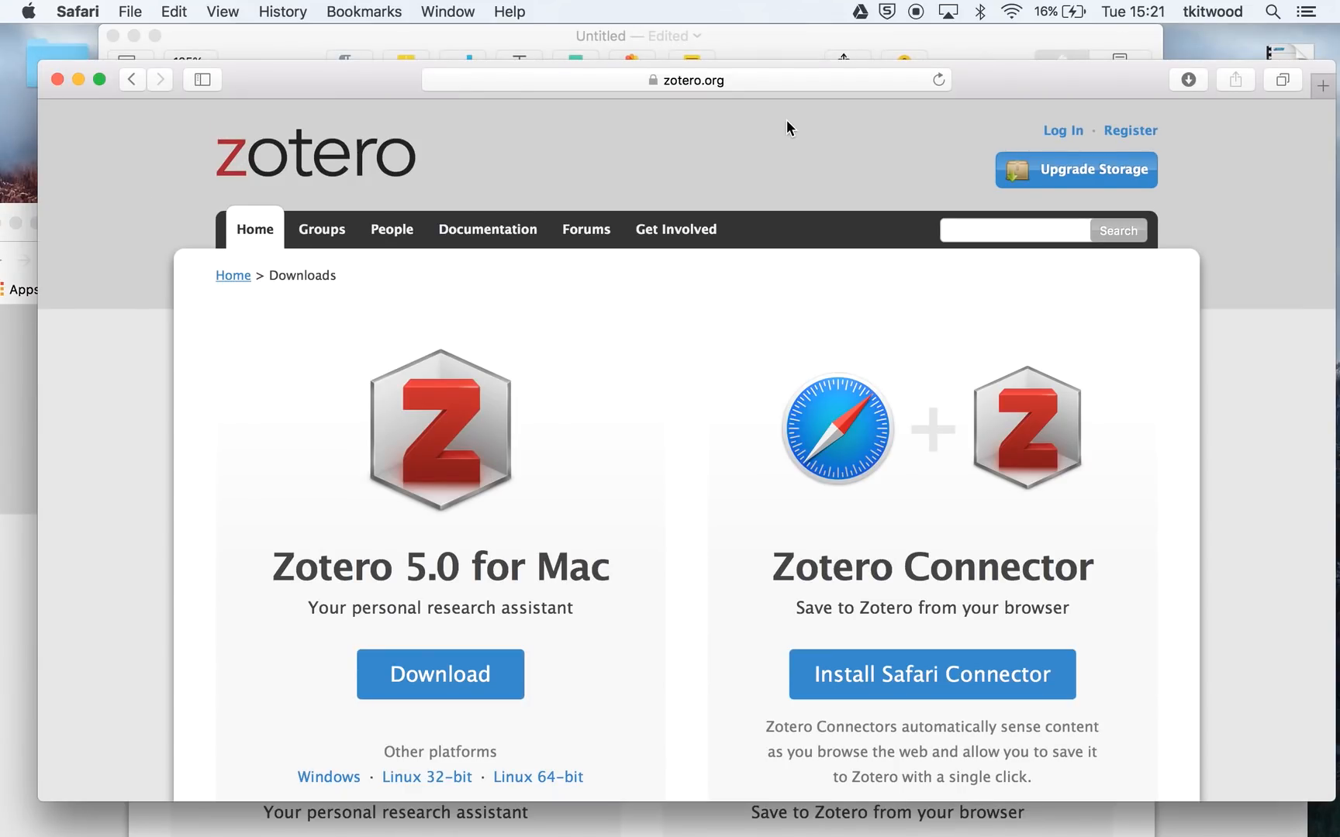
left_click(588, 79)
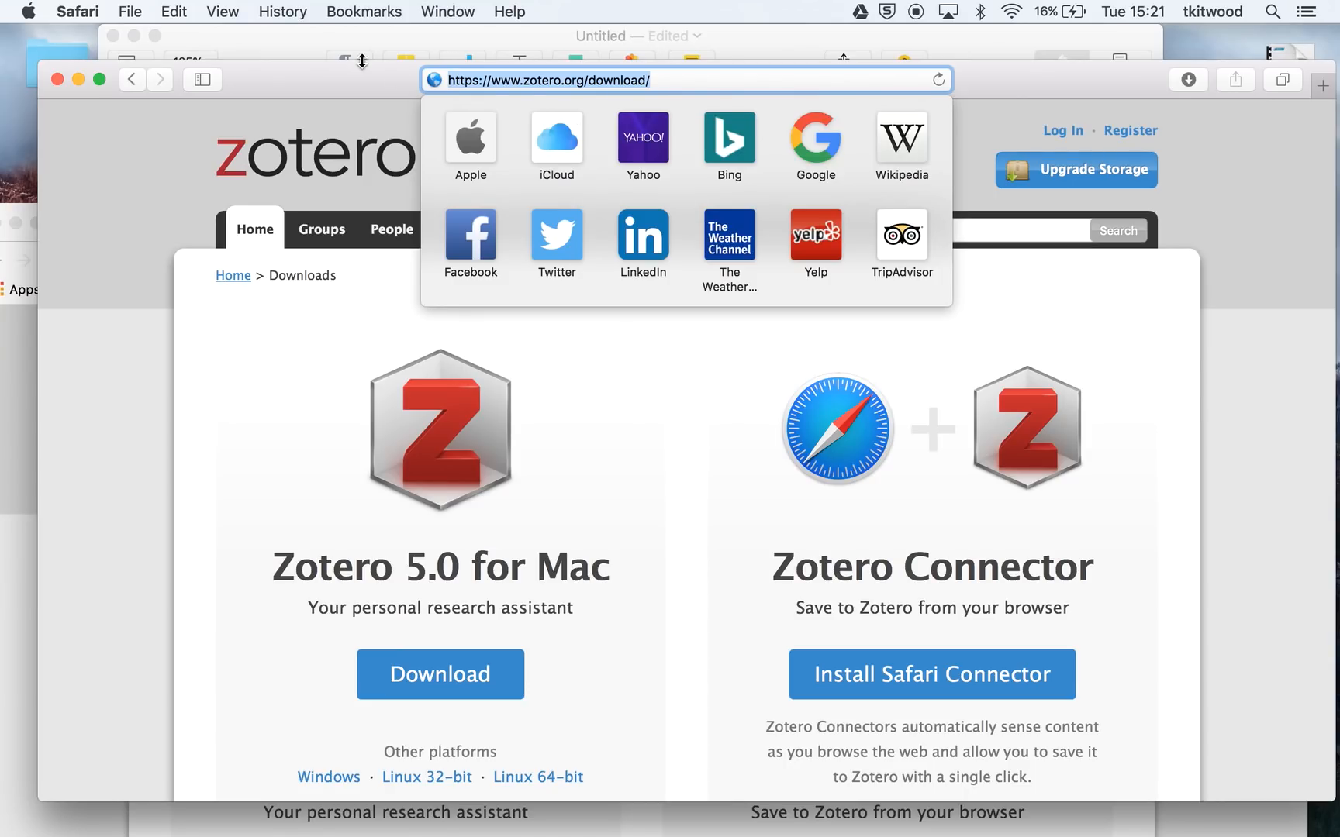
left_click_drag(282, 84, 335, 198)
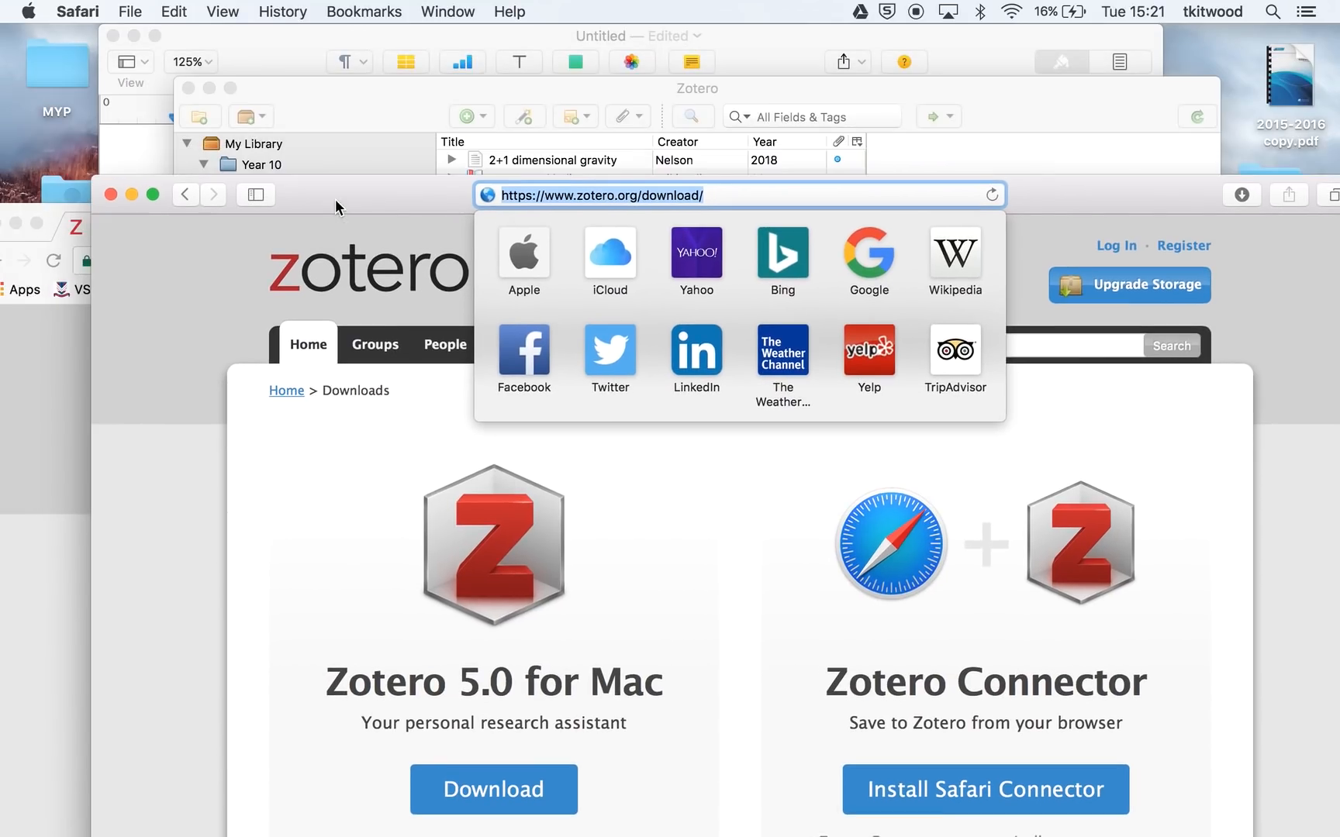
left_click(133, 195)
Switch to Chrome and search the web for "wisotopes of uranium".
left_click(95, 425)
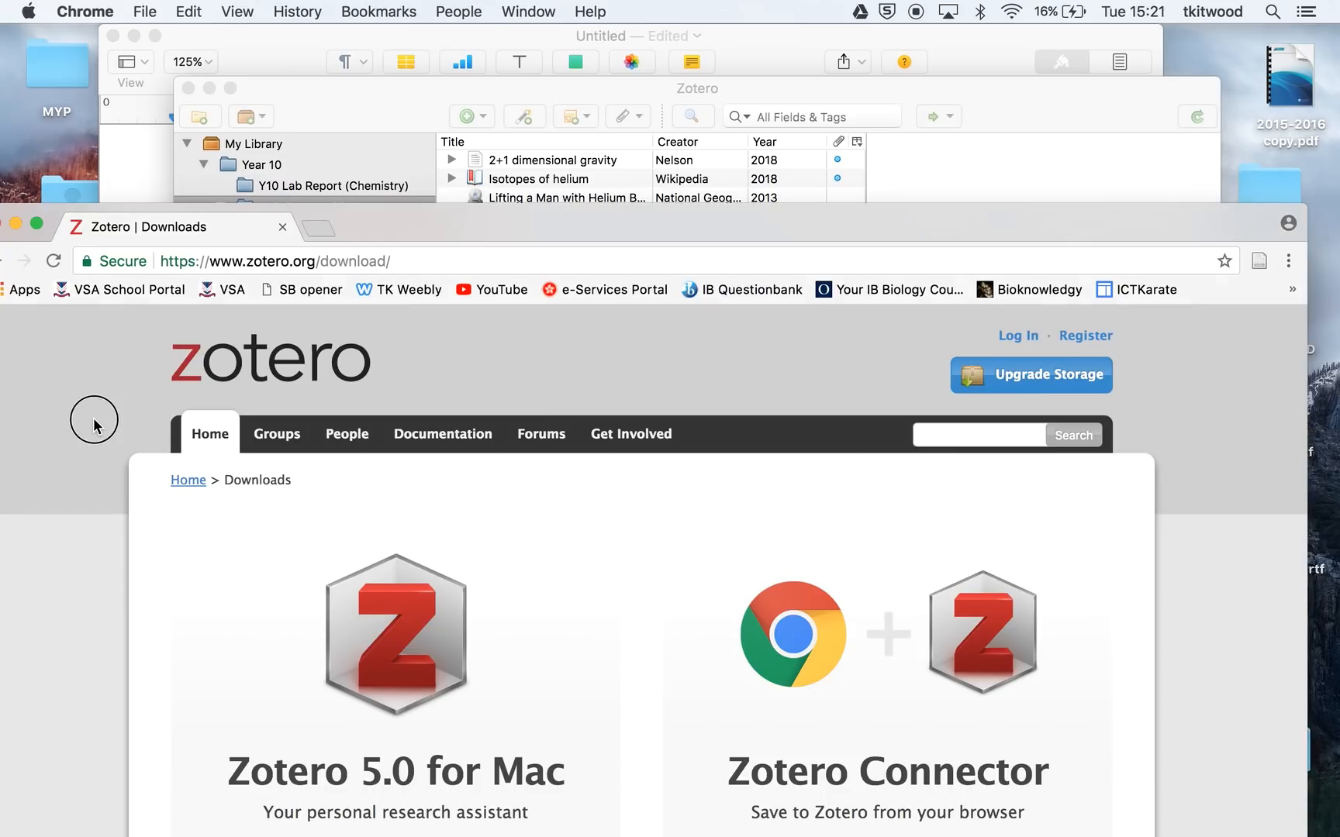
left_click(341, 263)
type("w")
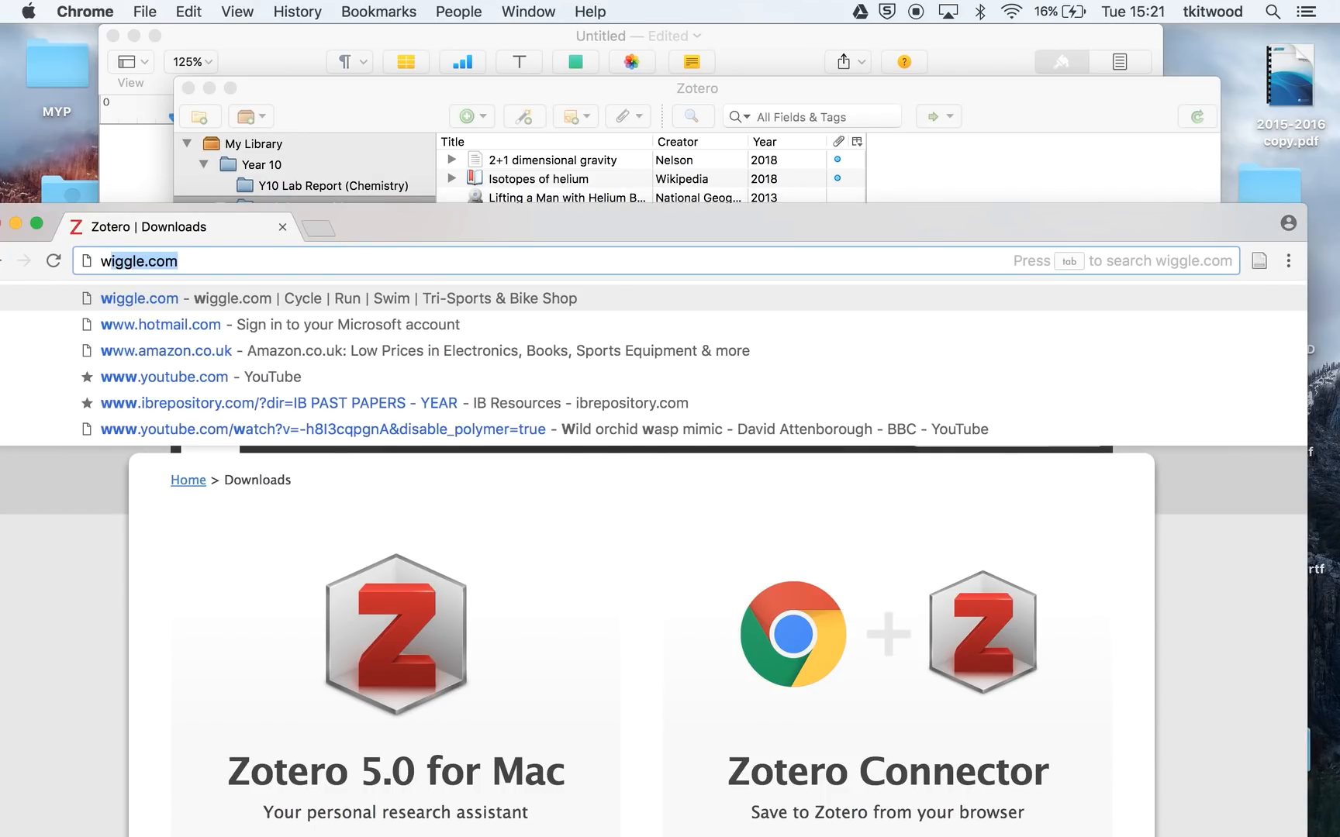
key("BackSpace")
type("iso")
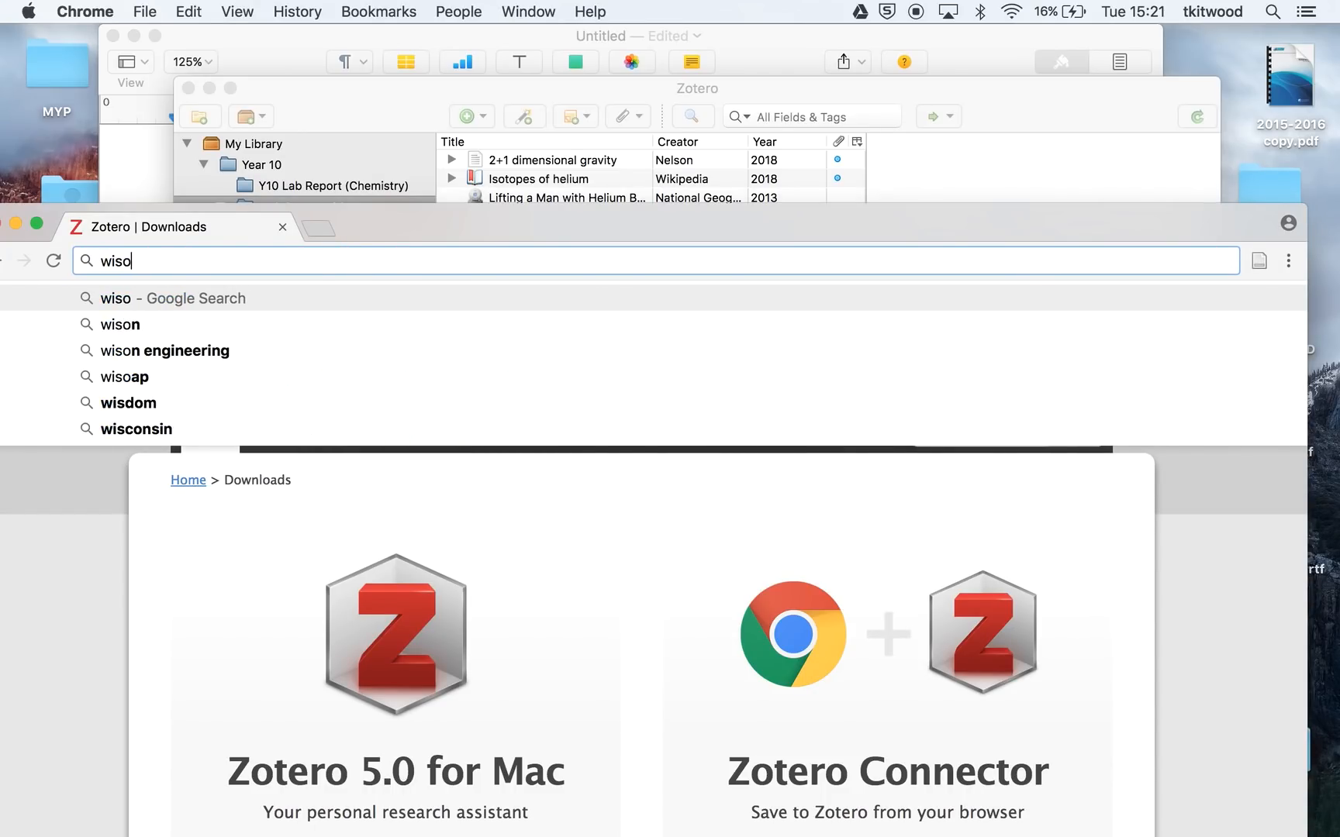
type("topes o")
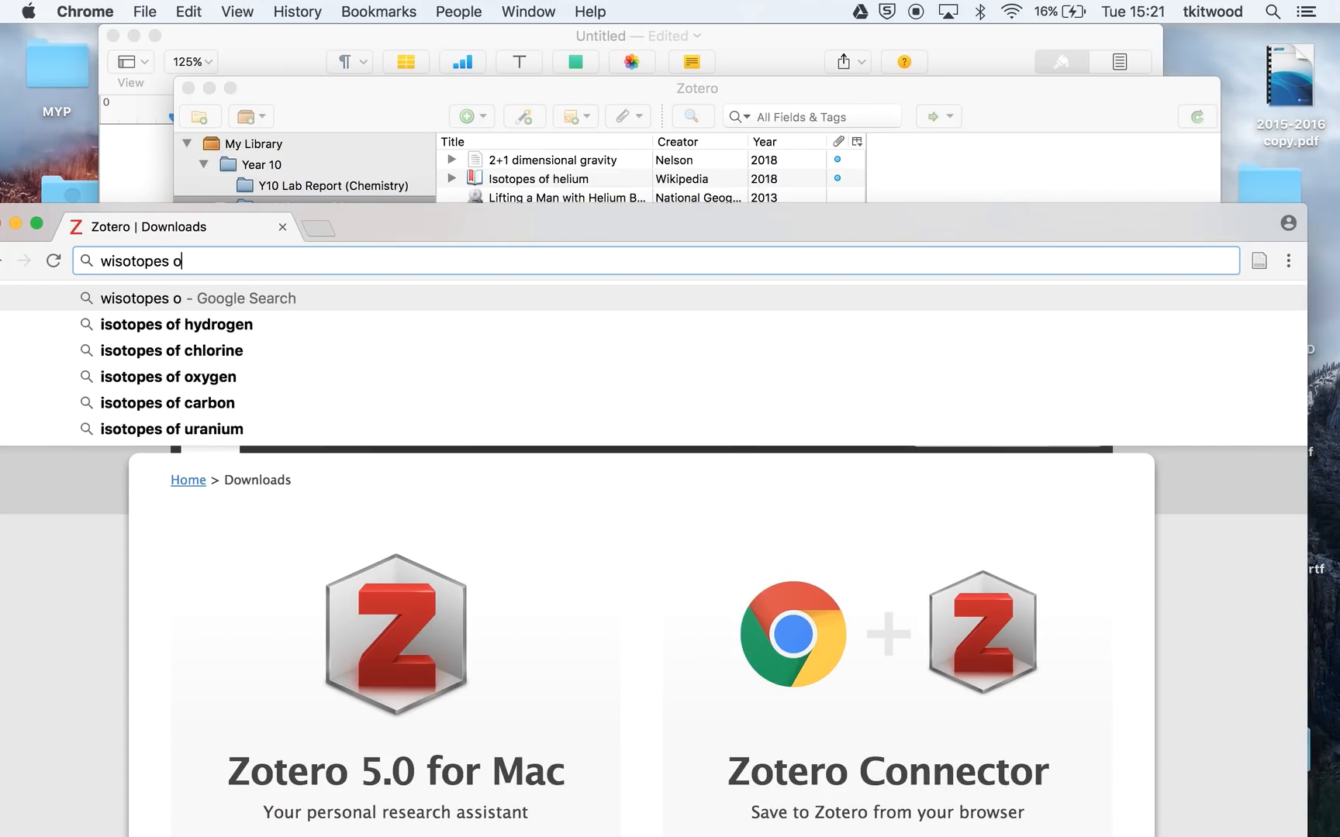
type("f uranium")
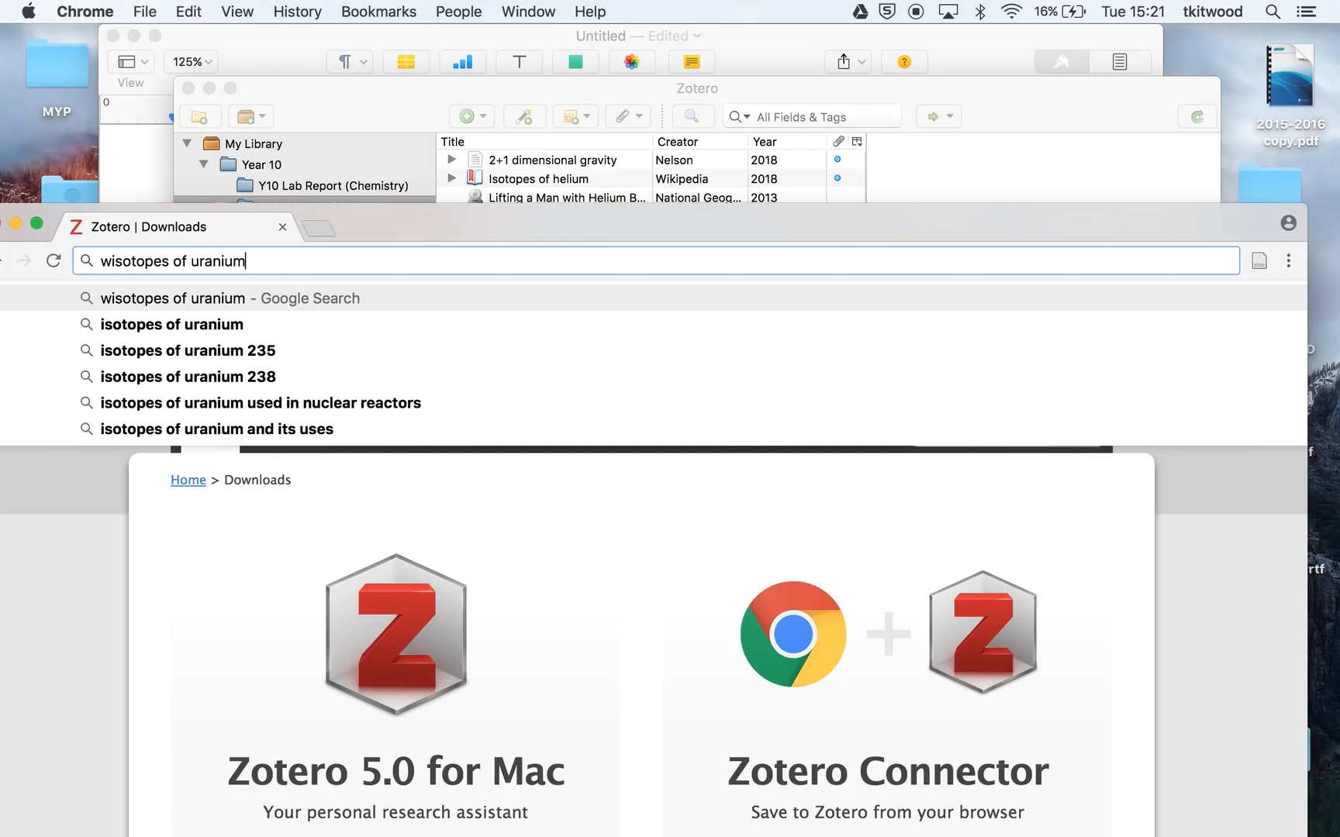
key("Return")
Open the Wikipedia article "Isotopes of uranium" from the results and save it to Zotero with the browser connector.
left_click_drag(473, 224, 483, 39)
left_click(327, 651)
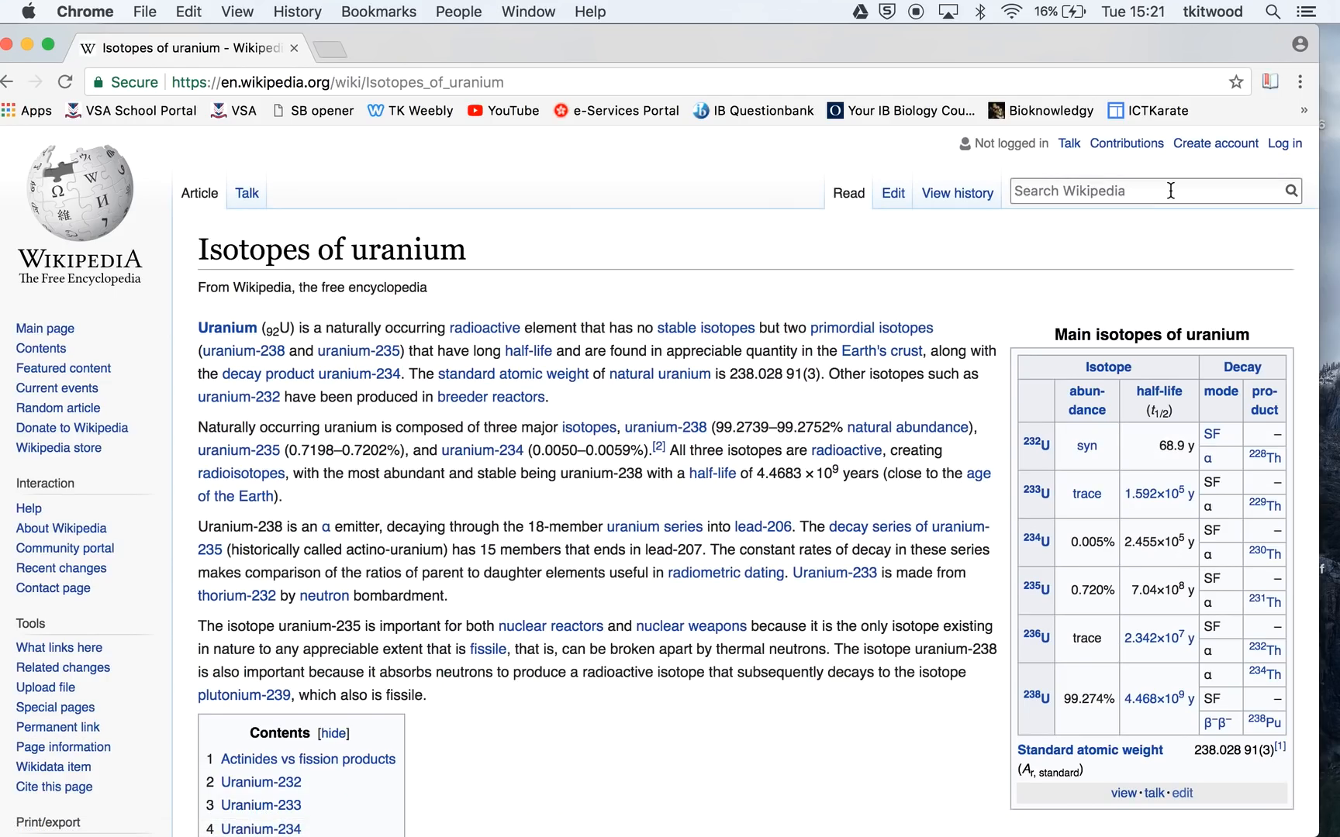
left_click(1270, 83)
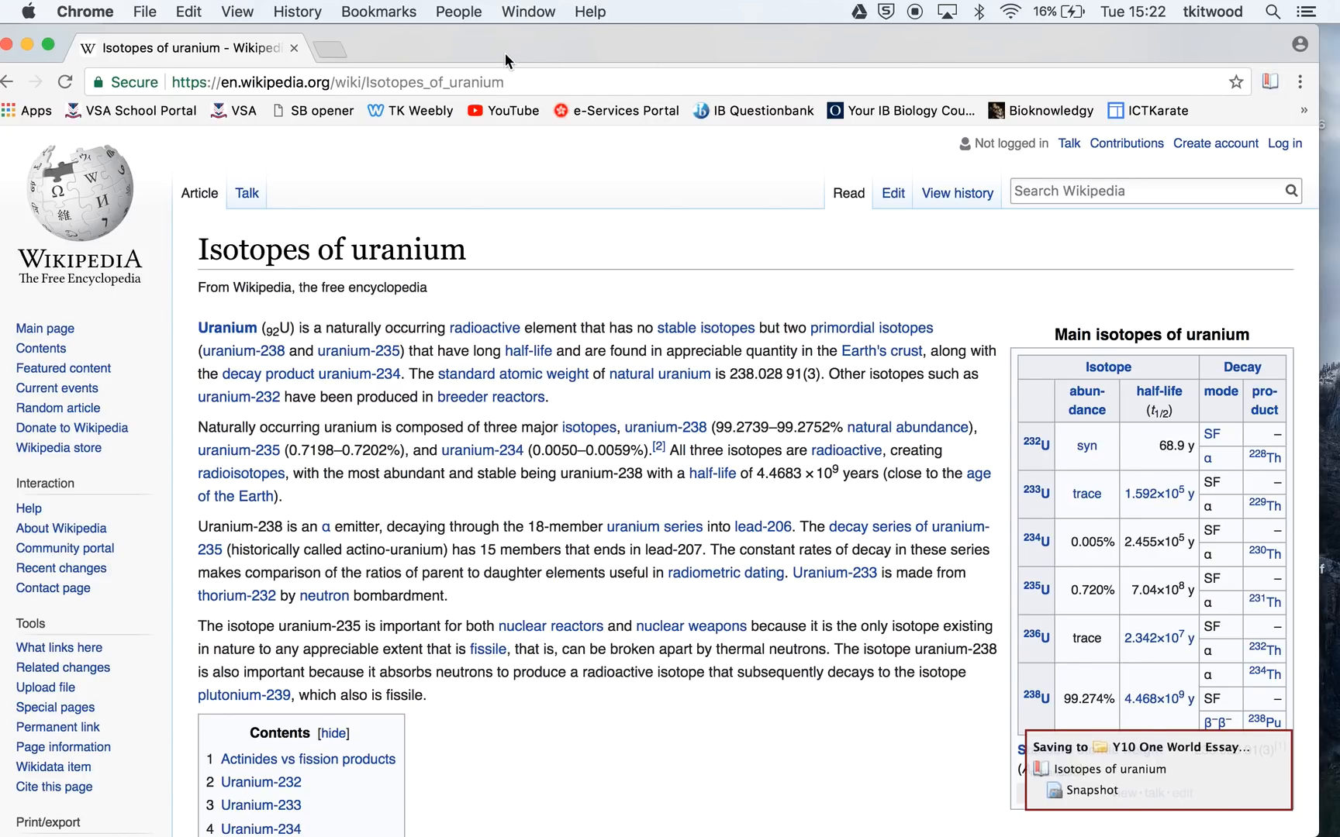
Search the web for "youtube power plant".
left_click(522, 77)
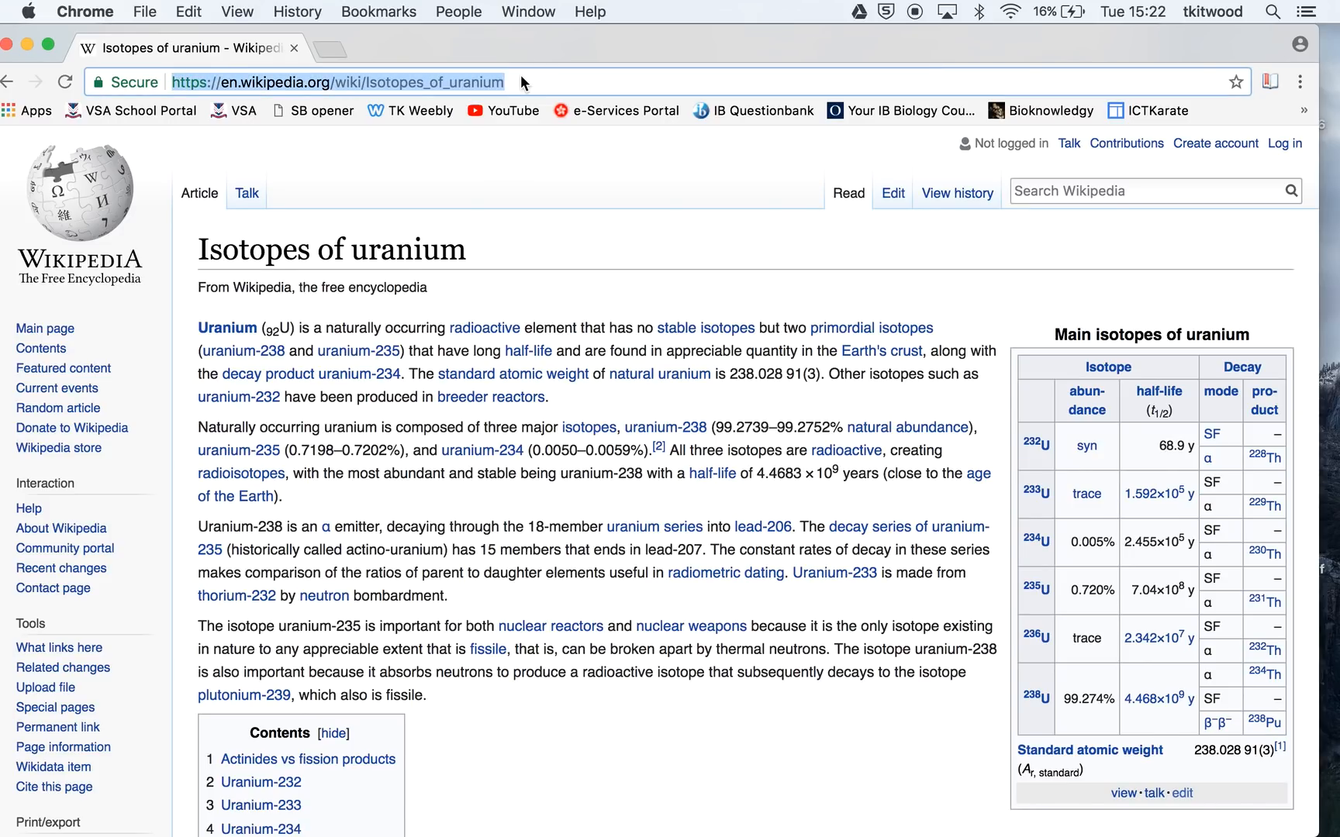
type("you")
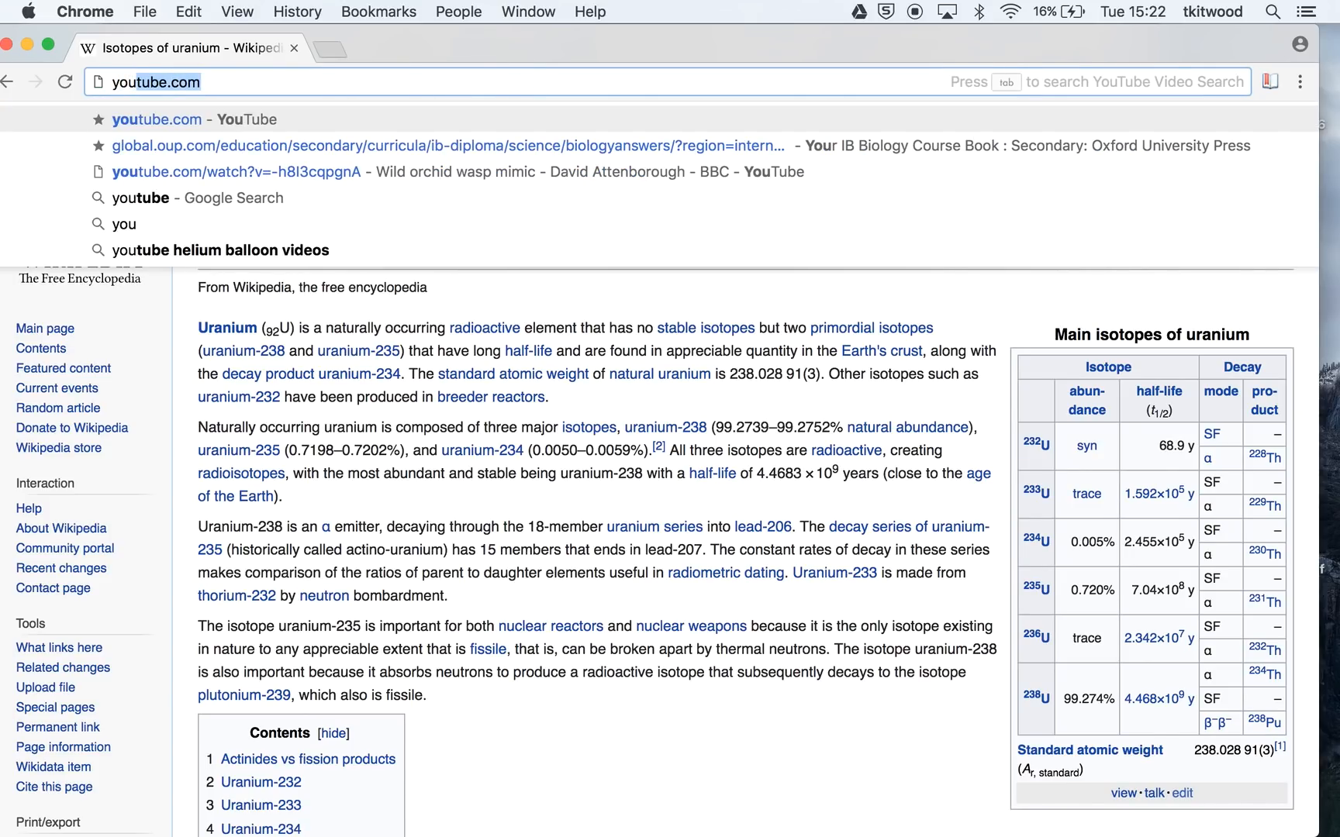
type("tube")
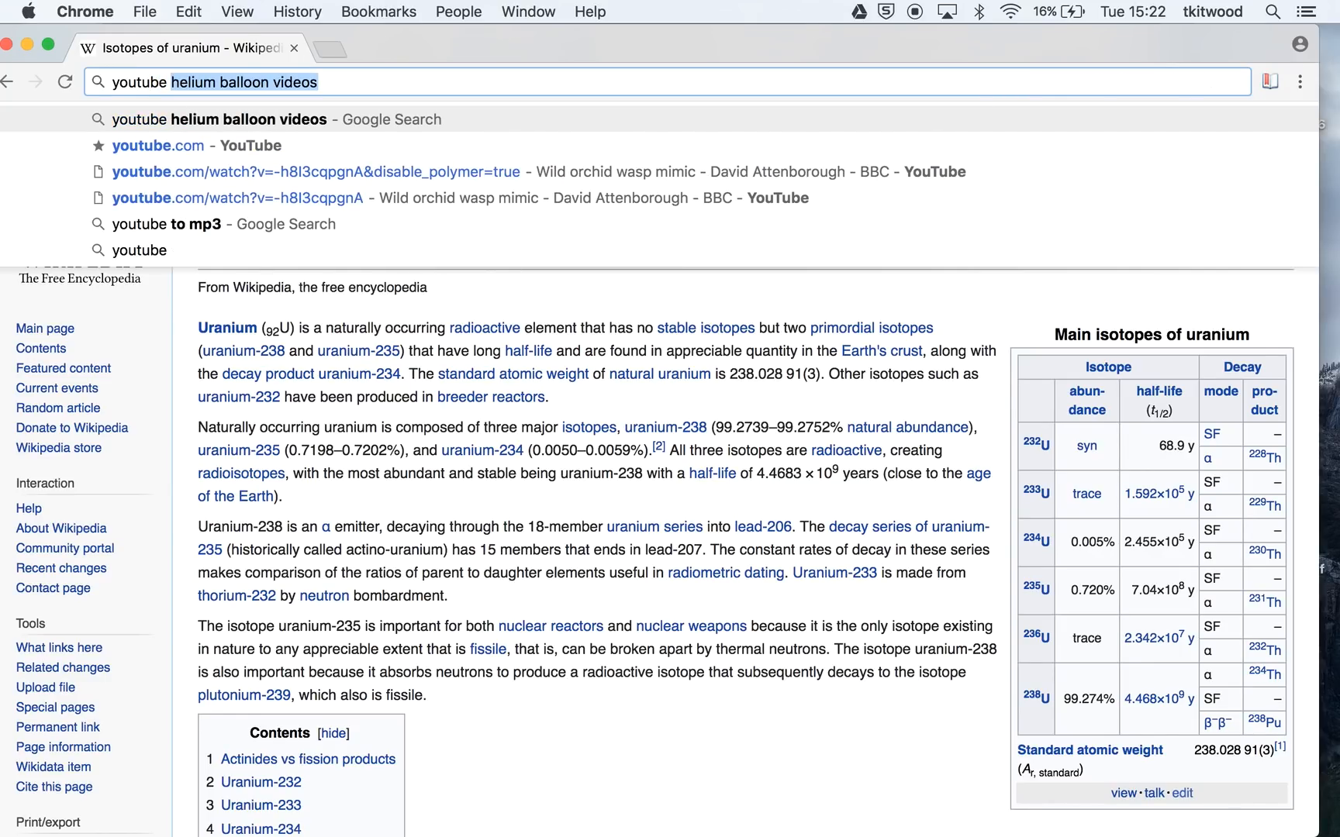
type(" po")
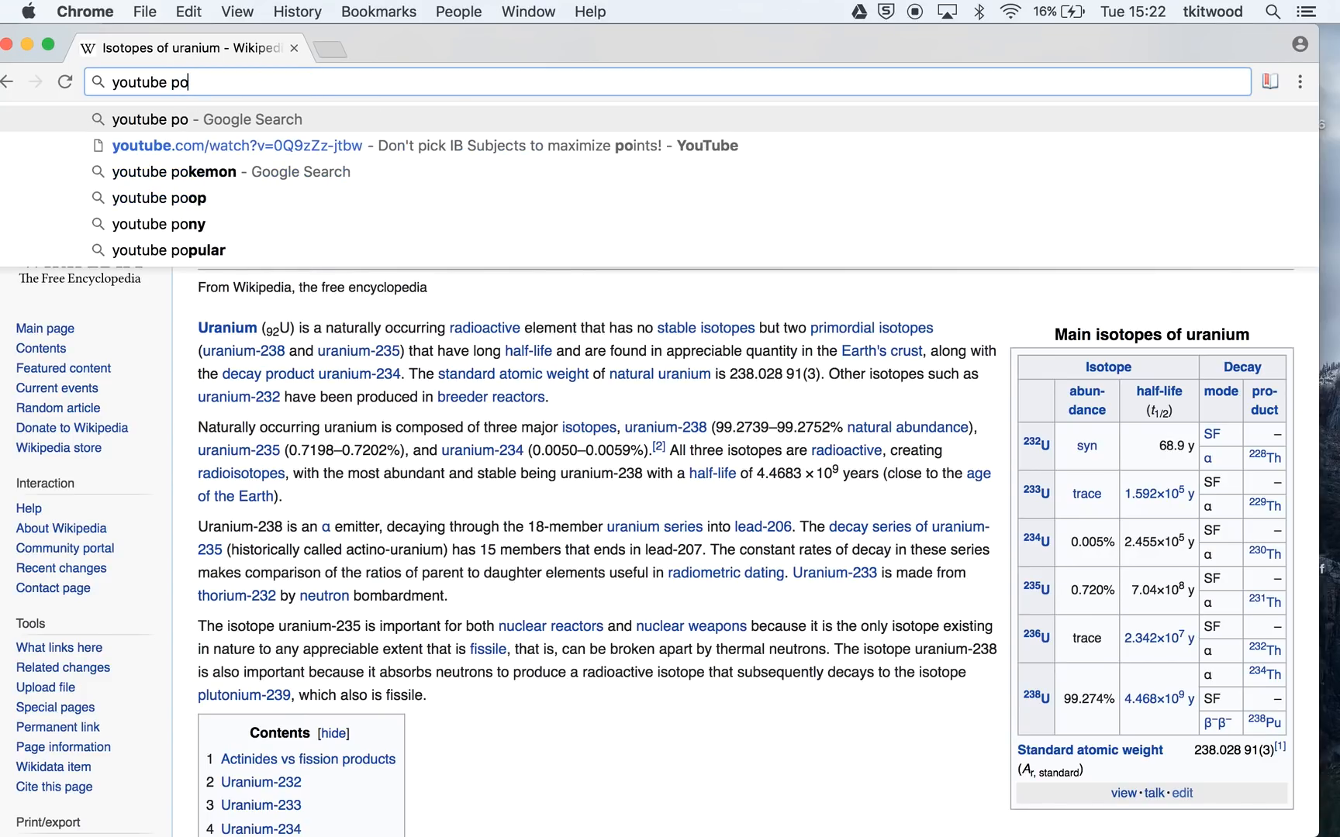
type("wer plan6")
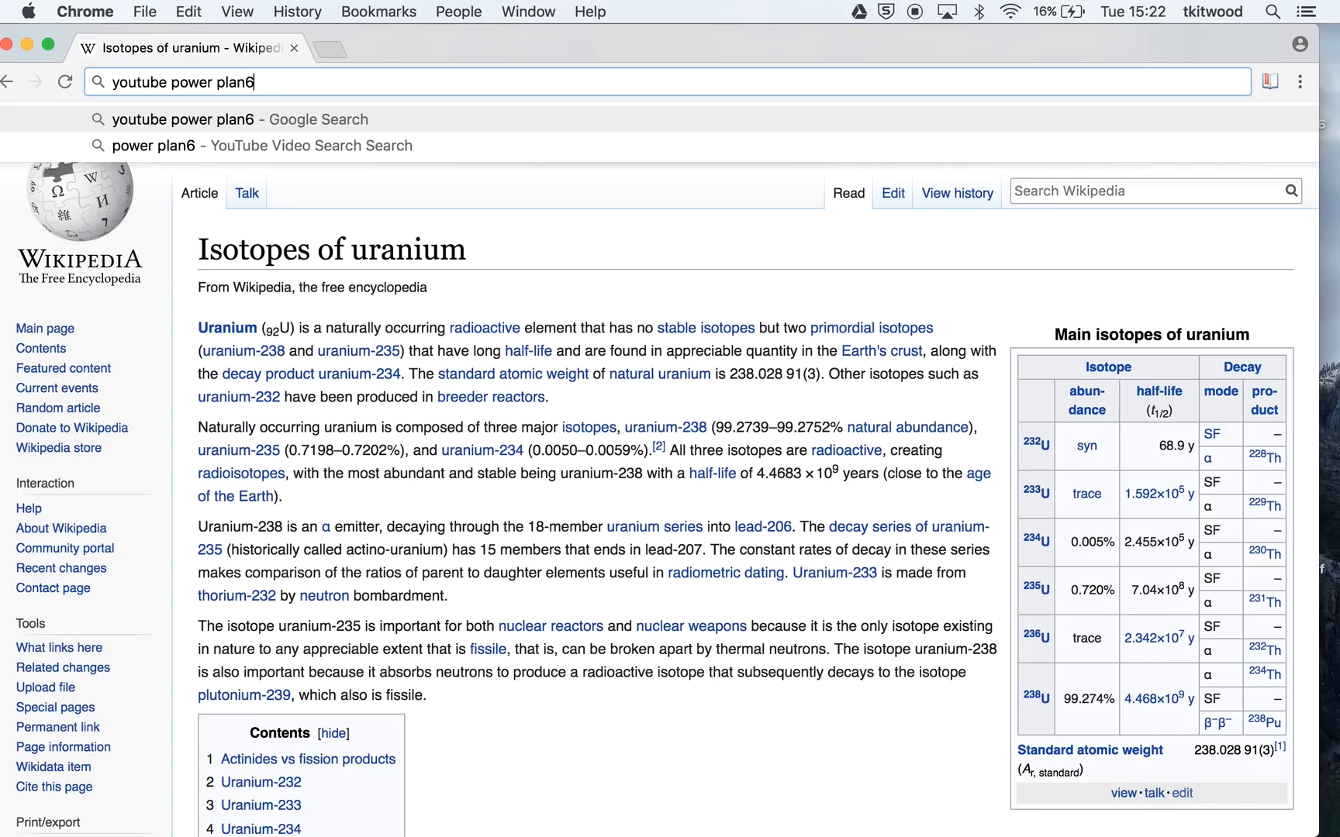
key("BackSpace")
type("t")
key("Return")
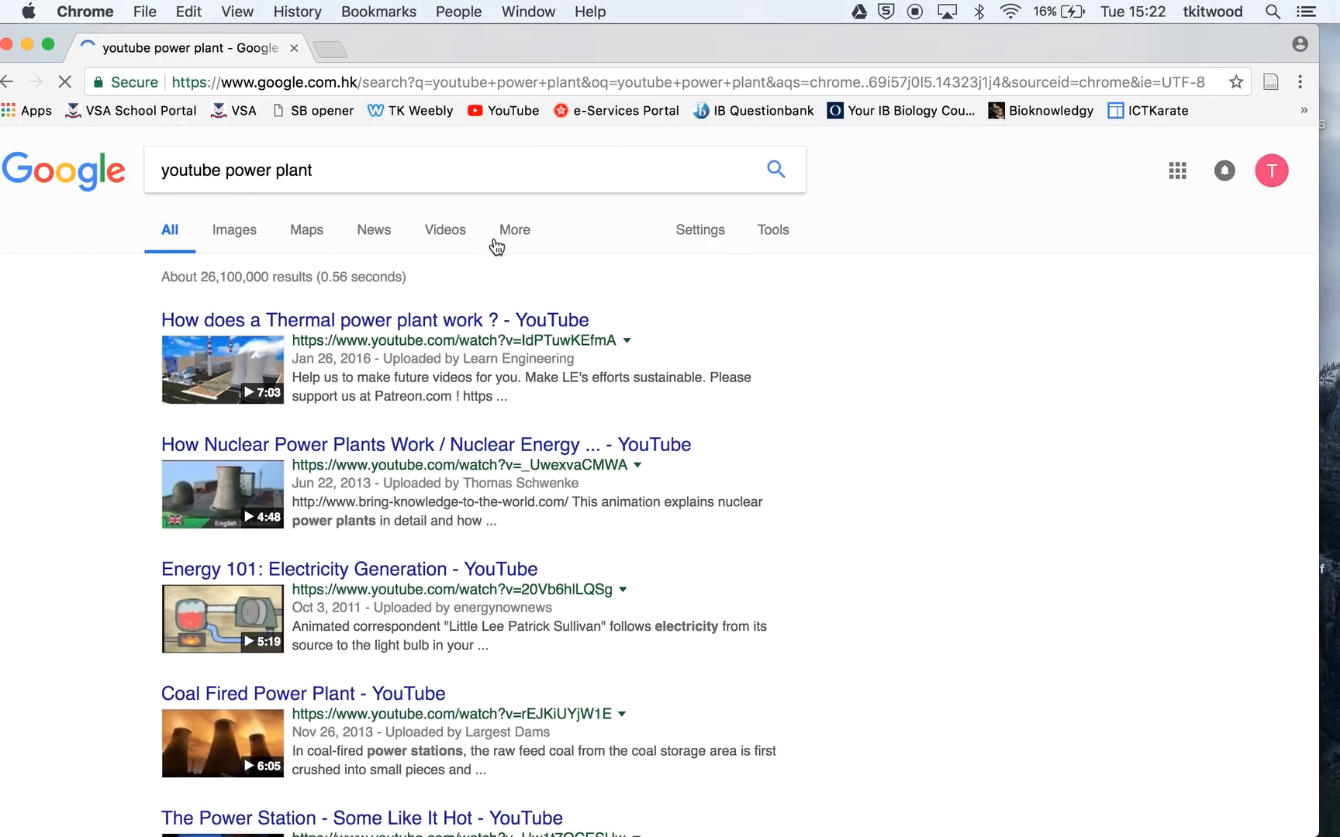
Open the YouTube video "How does a Thermal power plant work ?", pause it and save it to Zotero with the browser connector.
left_click(419, 325)
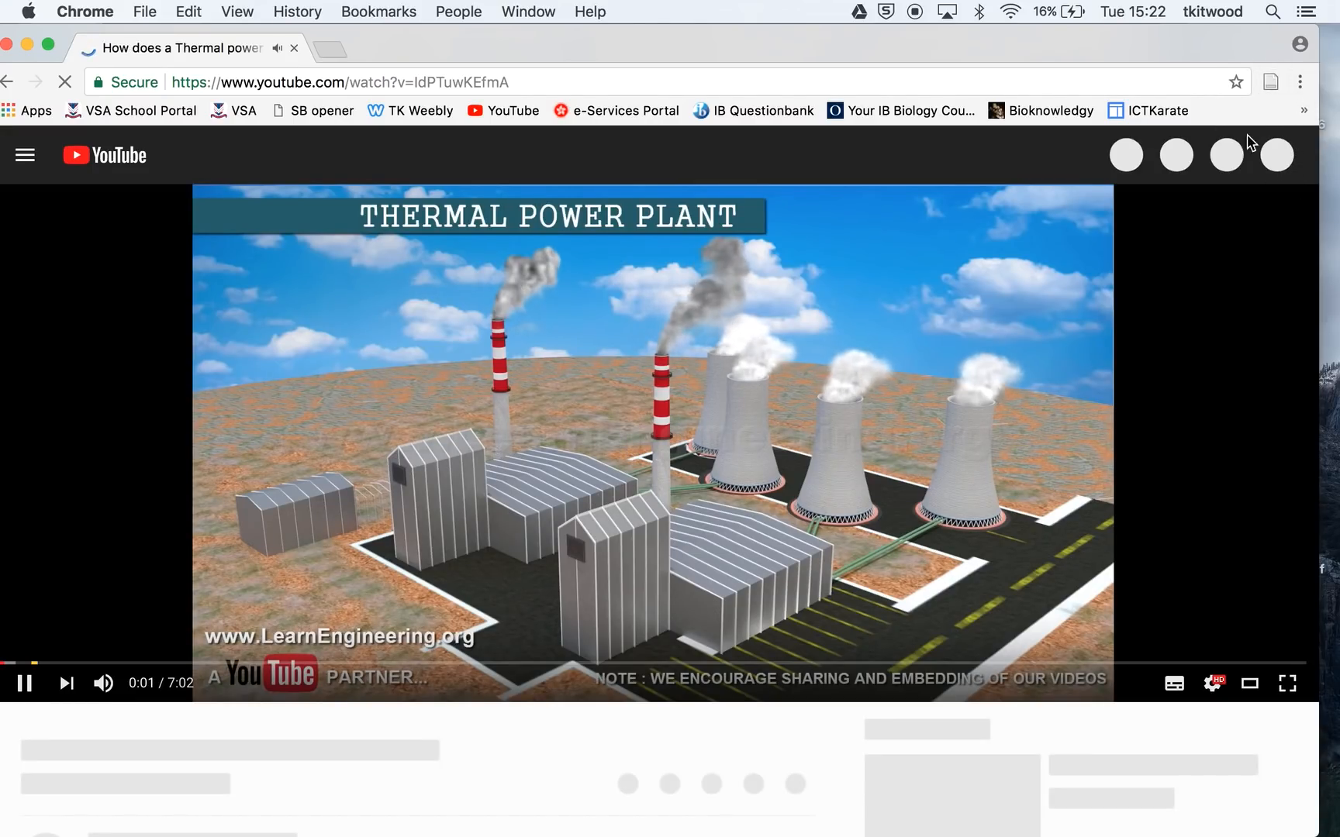
left_click(26, 682)
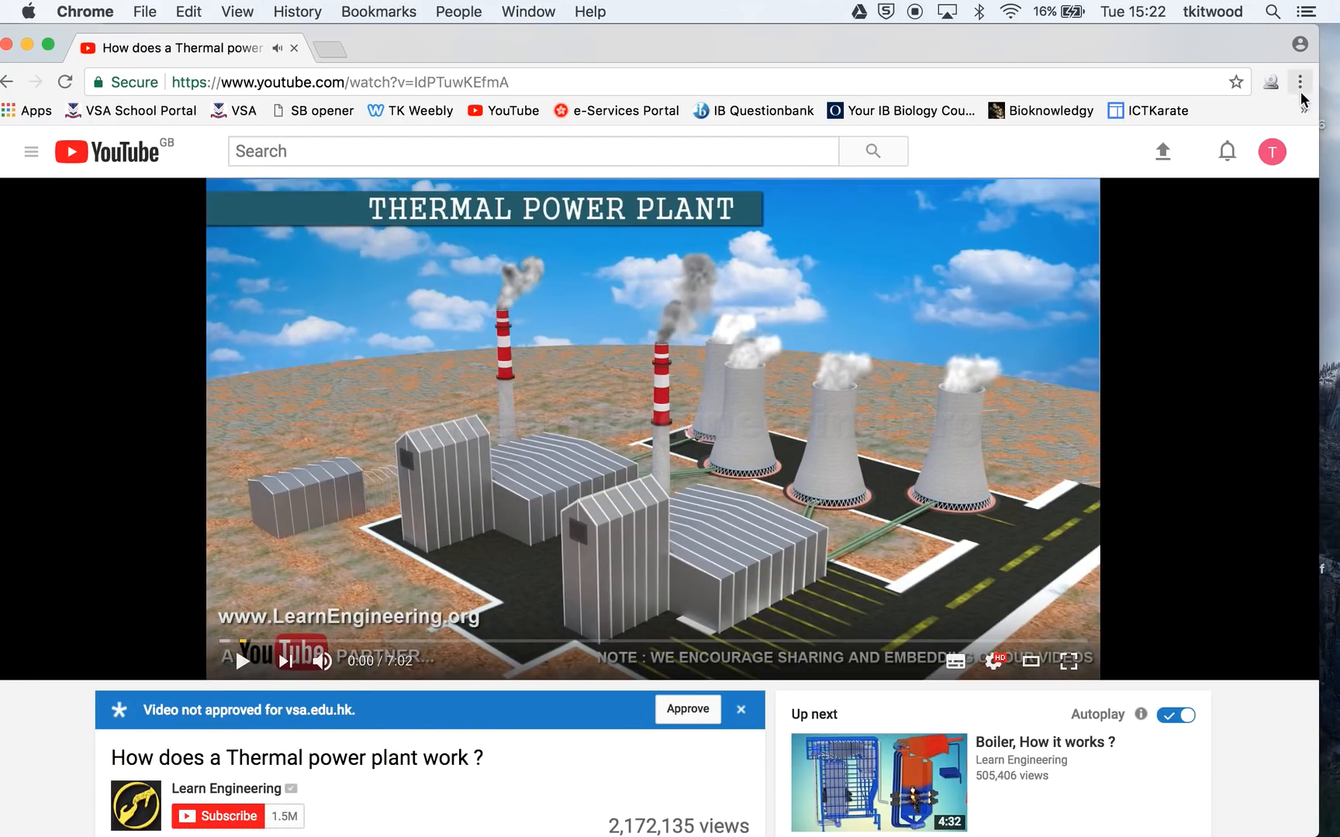
left_click(1273, 88)
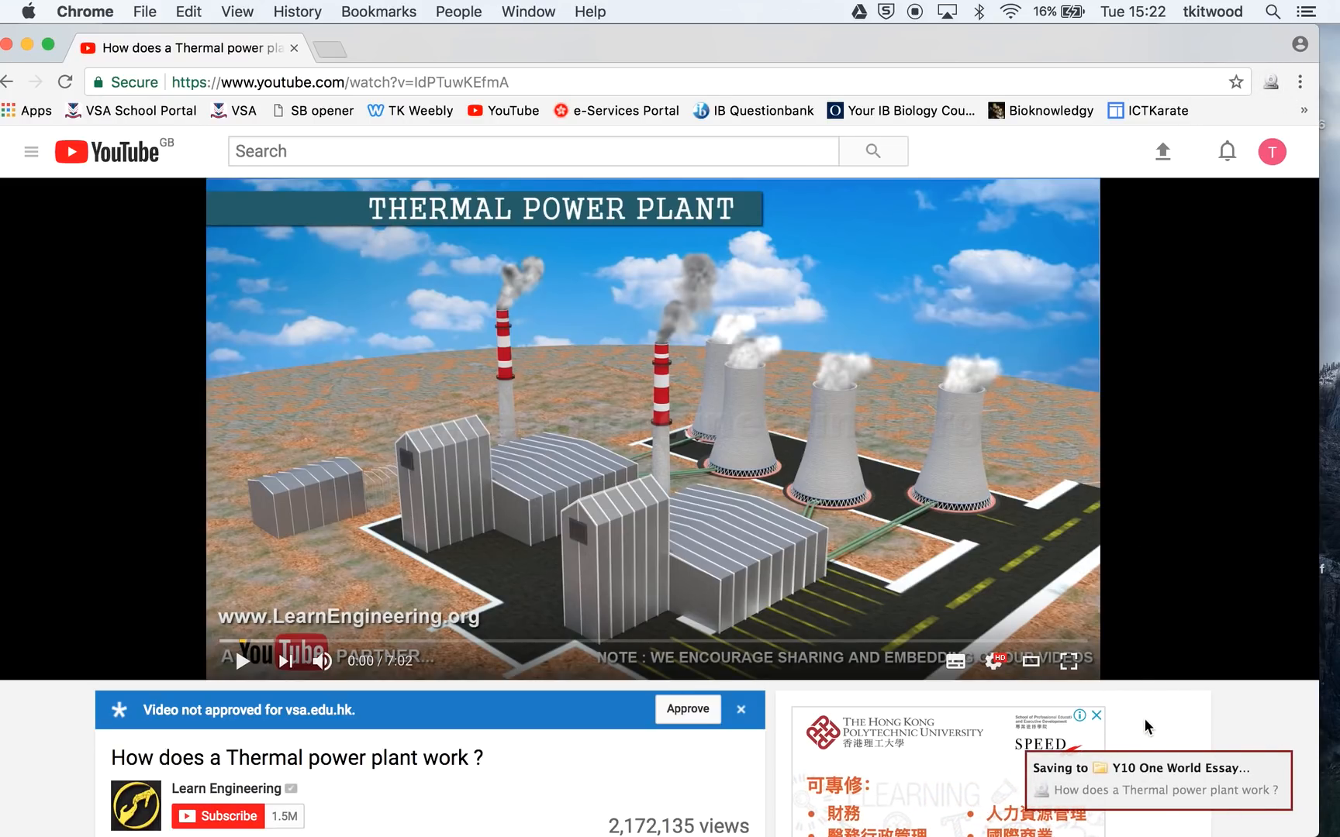
Switch to Zotero and compare the items in the Works Cited and Y10 One World Essay collections.
left_click(27, 44)
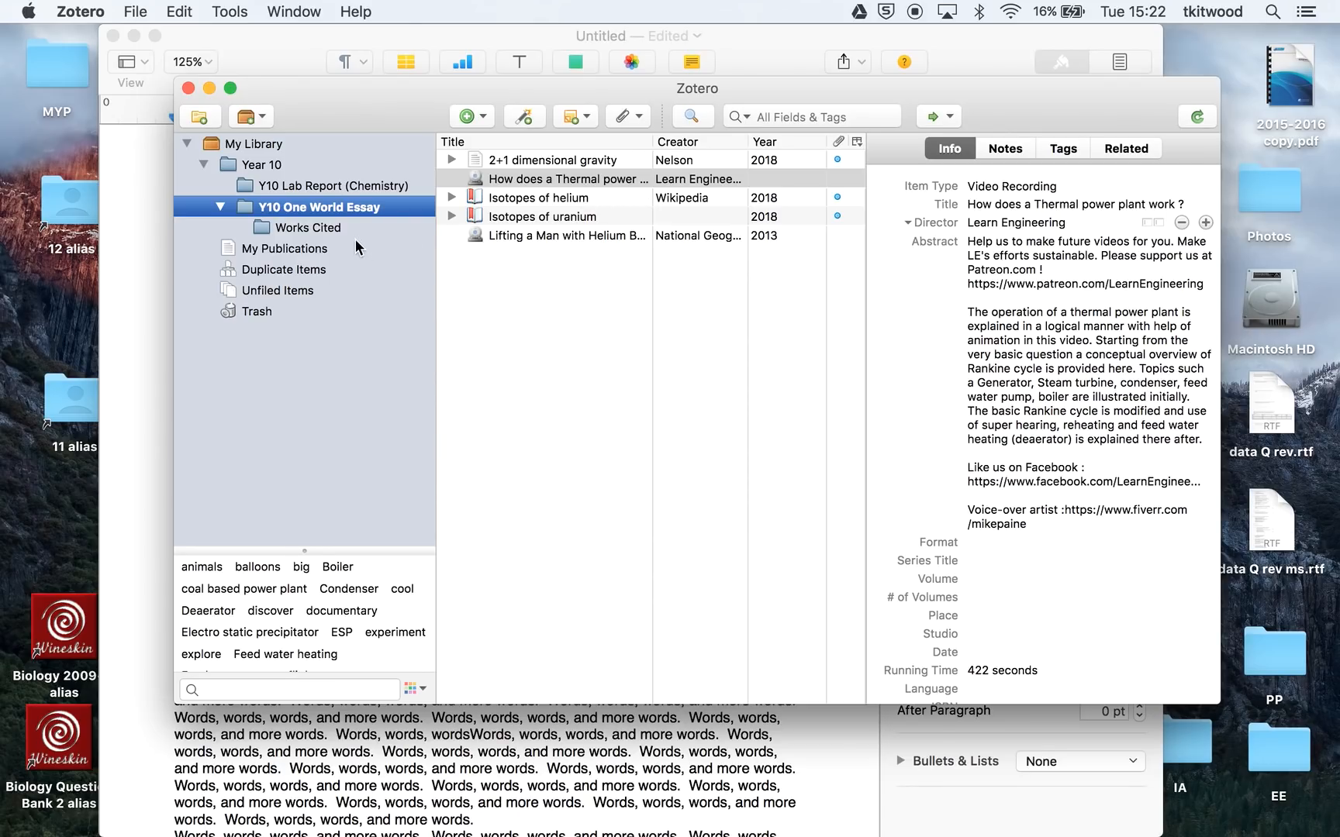
left_click(290, 230)
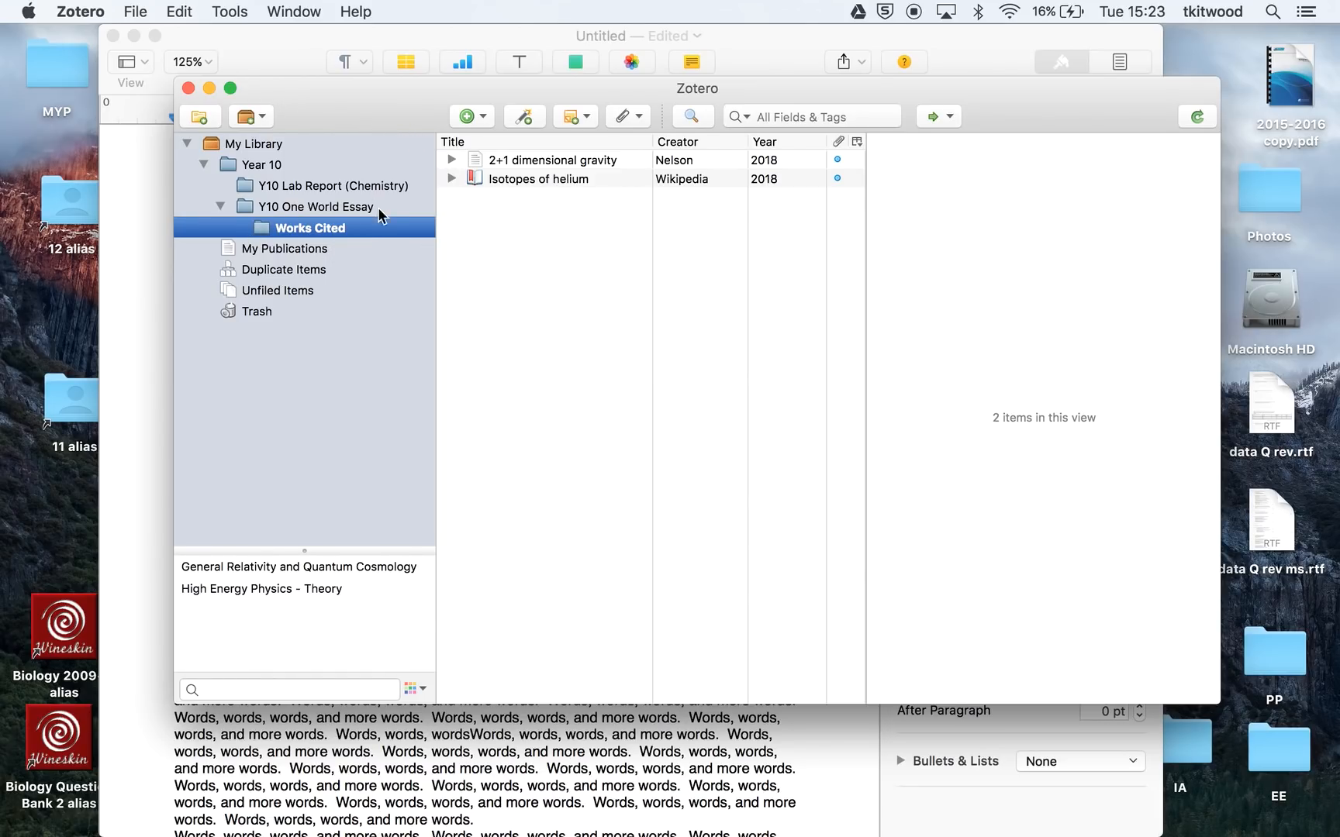
left_click(318, 208)
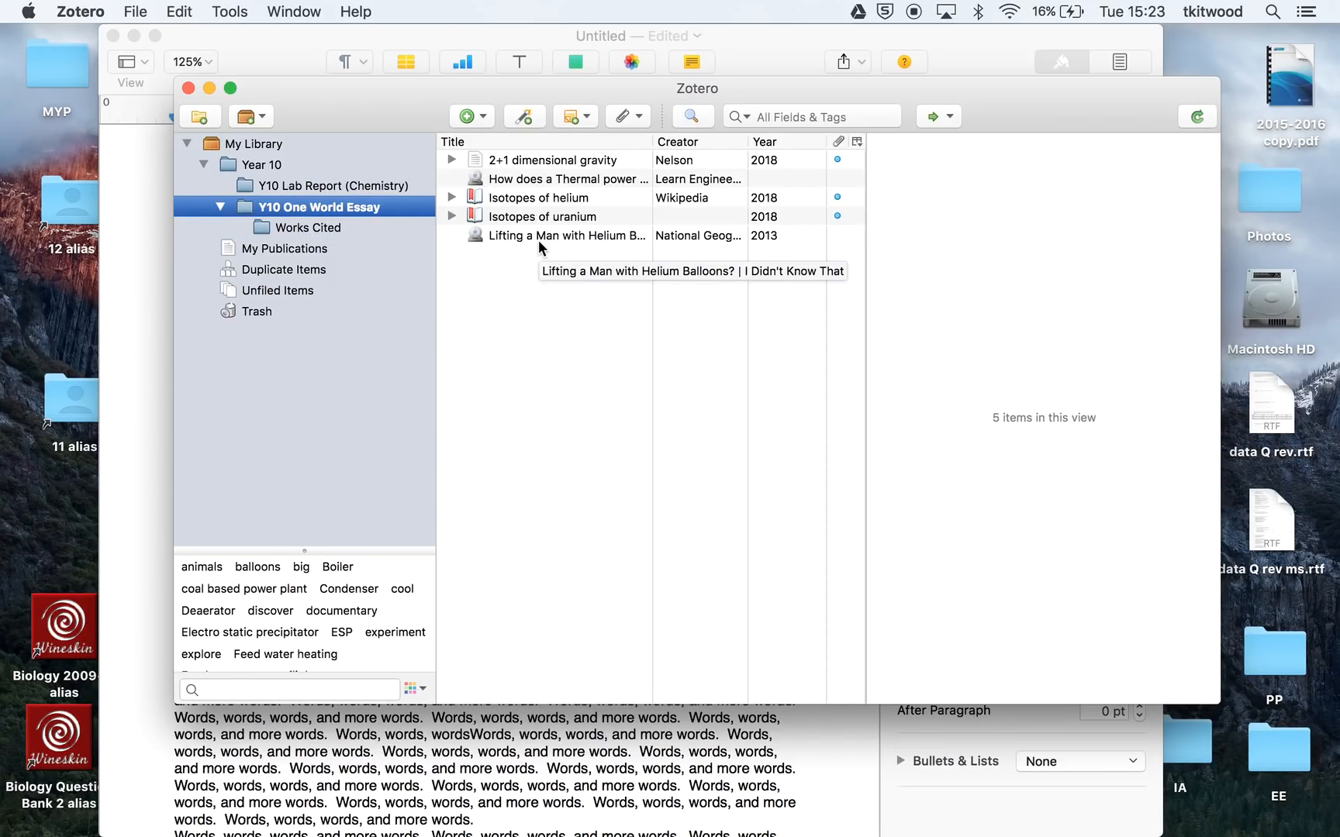
left_click(331, 235)
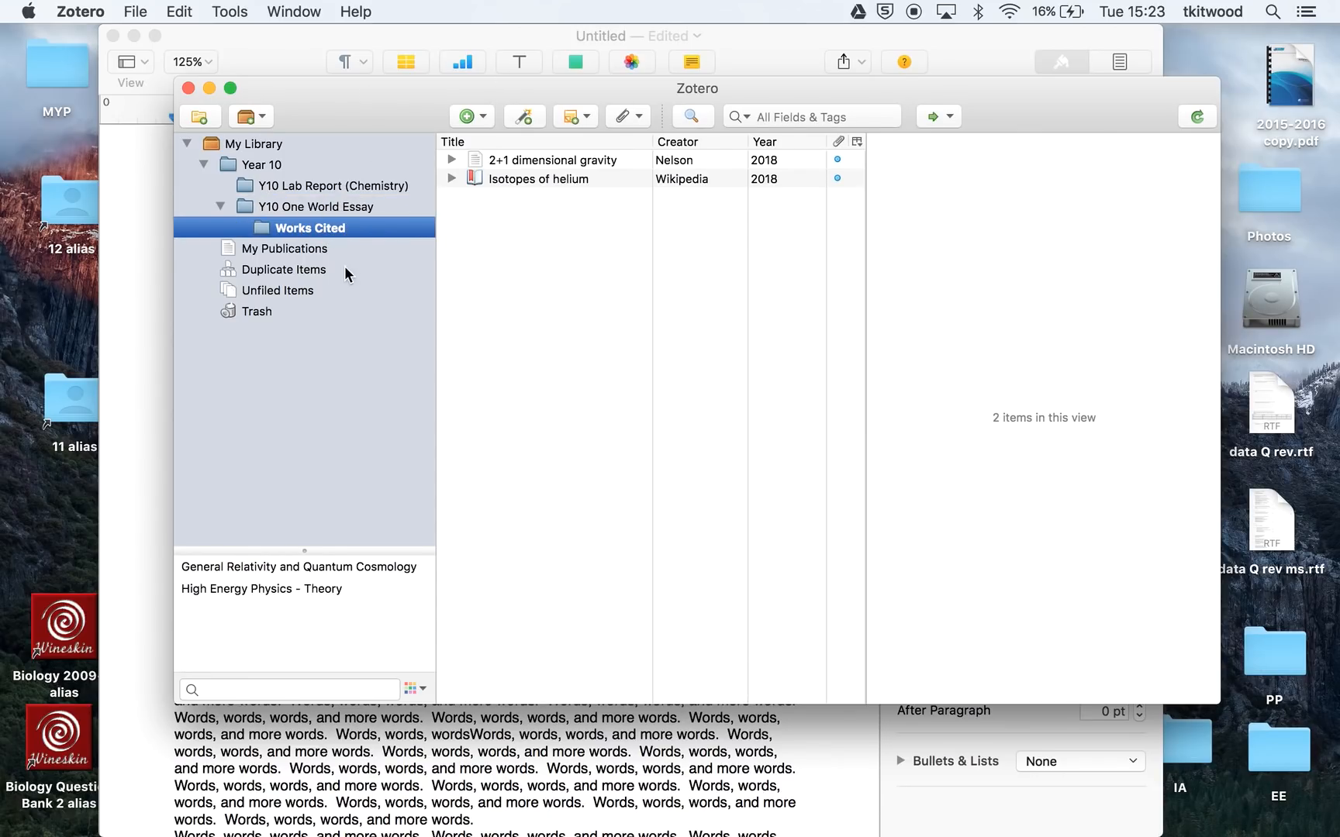
In Zotero's preferences, find Modern Language Association 8th edition among the citation styles and check the default Quick Copy export format.
left_click(231, 11)
mouse_move(124, 7)
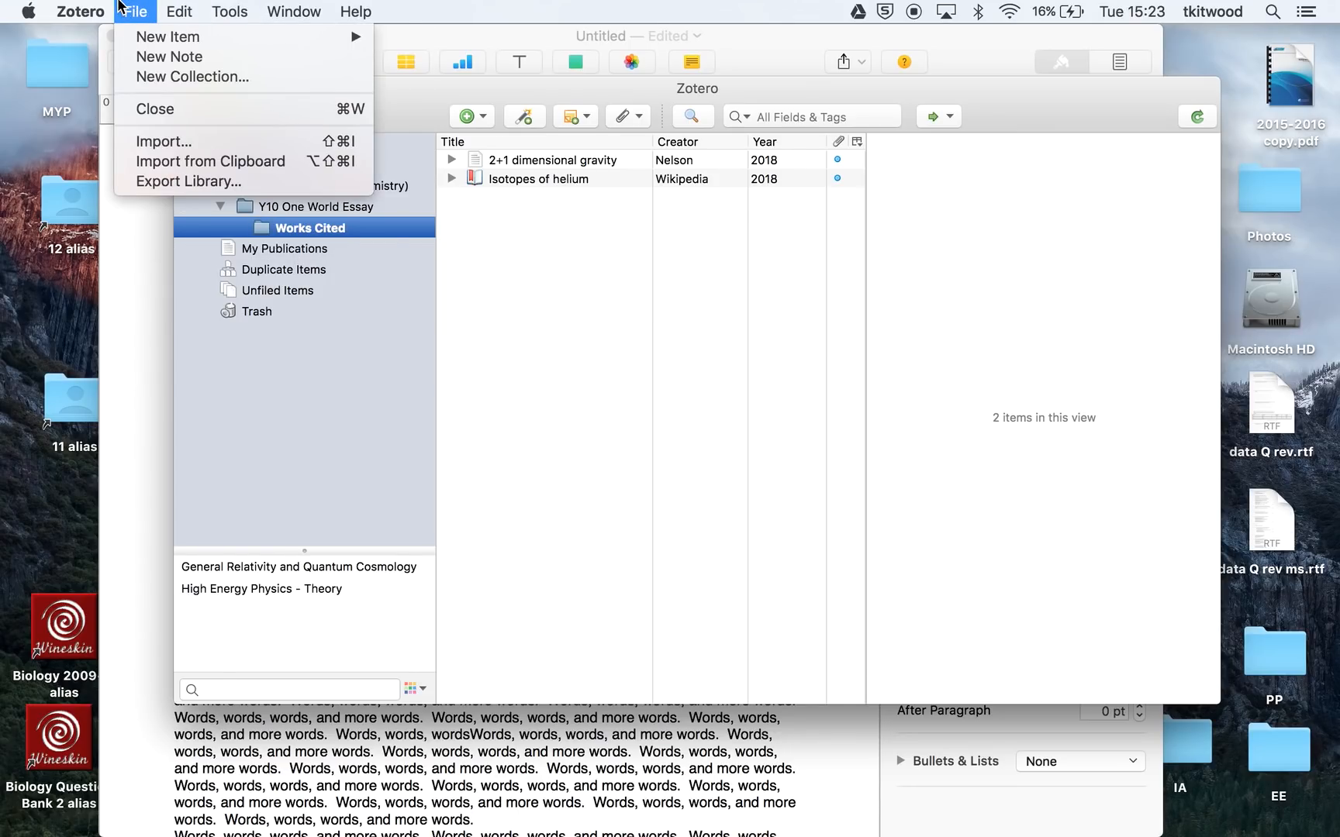
left_click(92, 70)
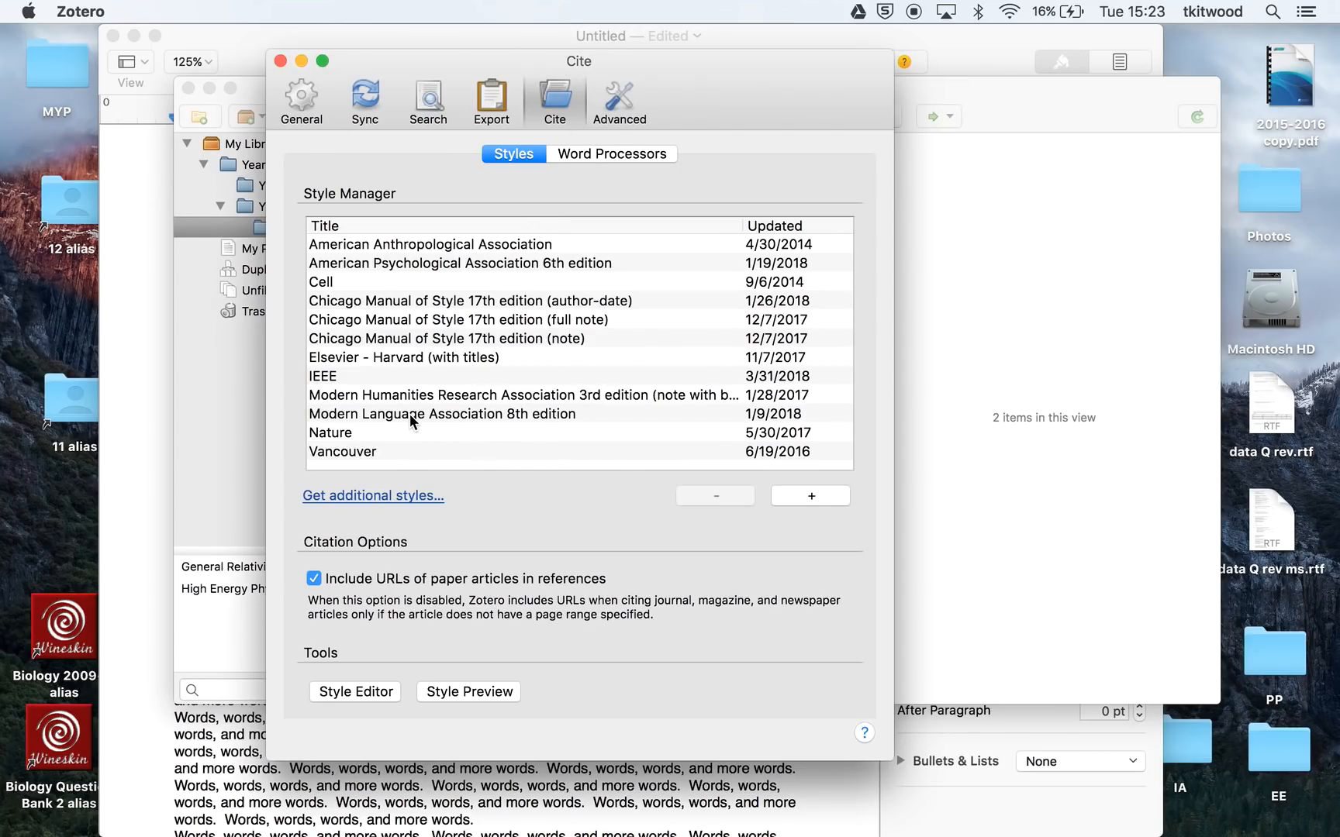
left_click(361, 417)
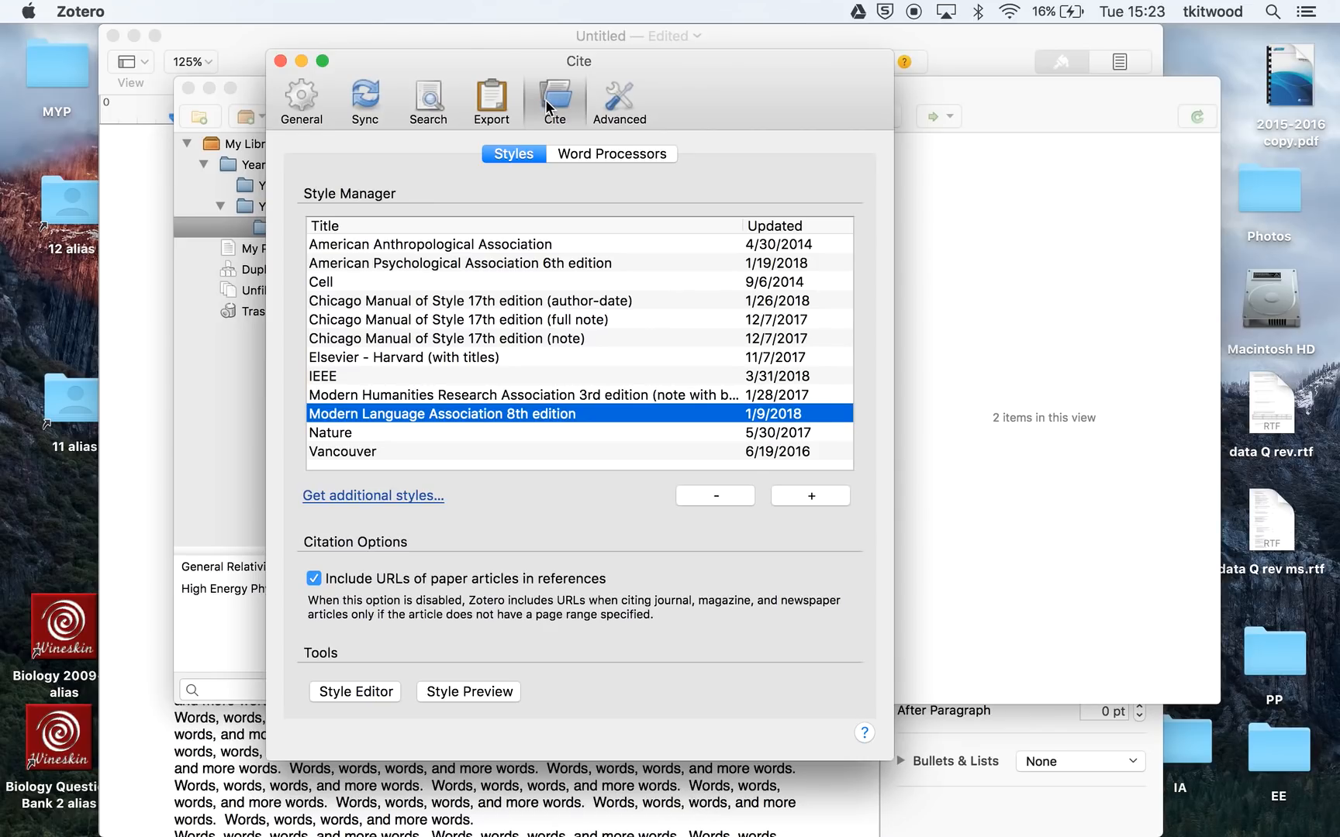
left_click(506, 111)
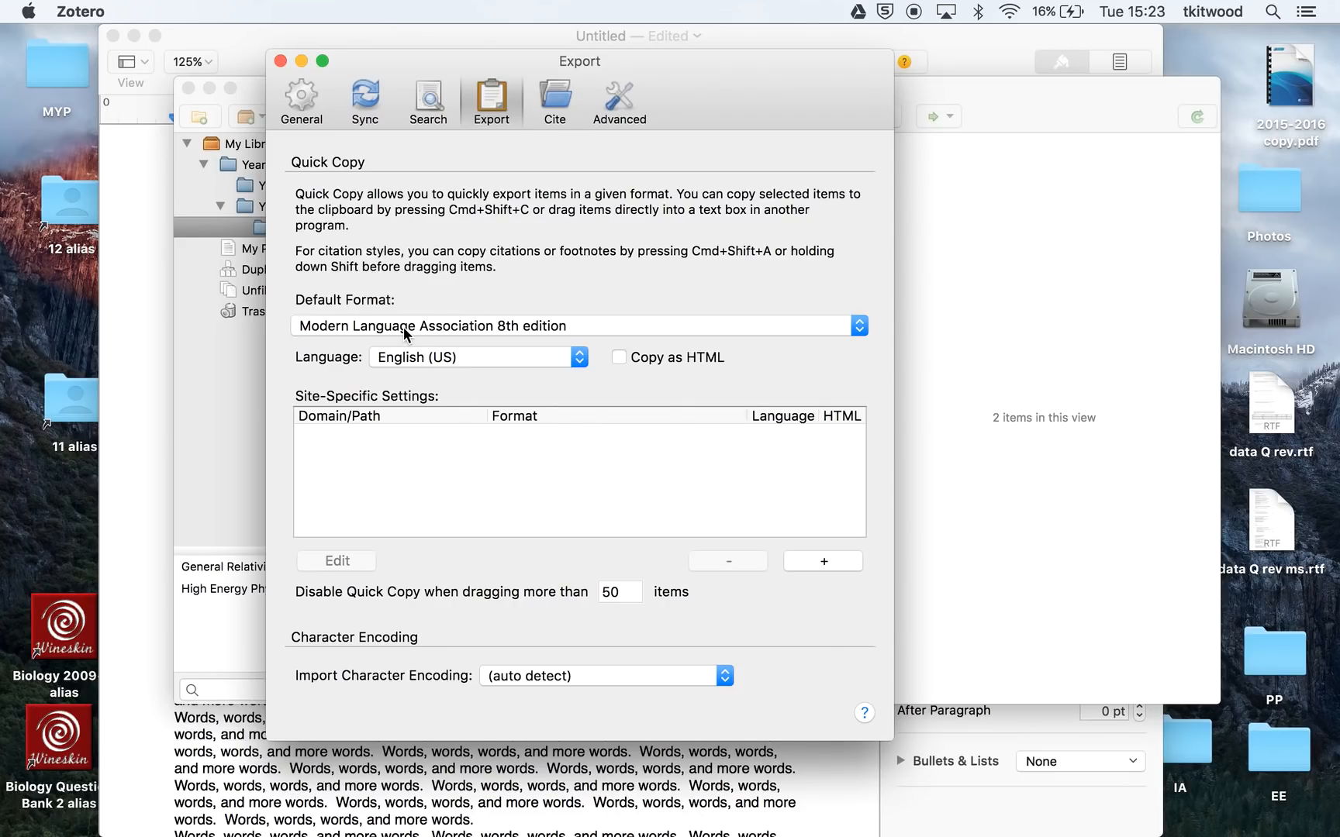
left_click(302, 60)
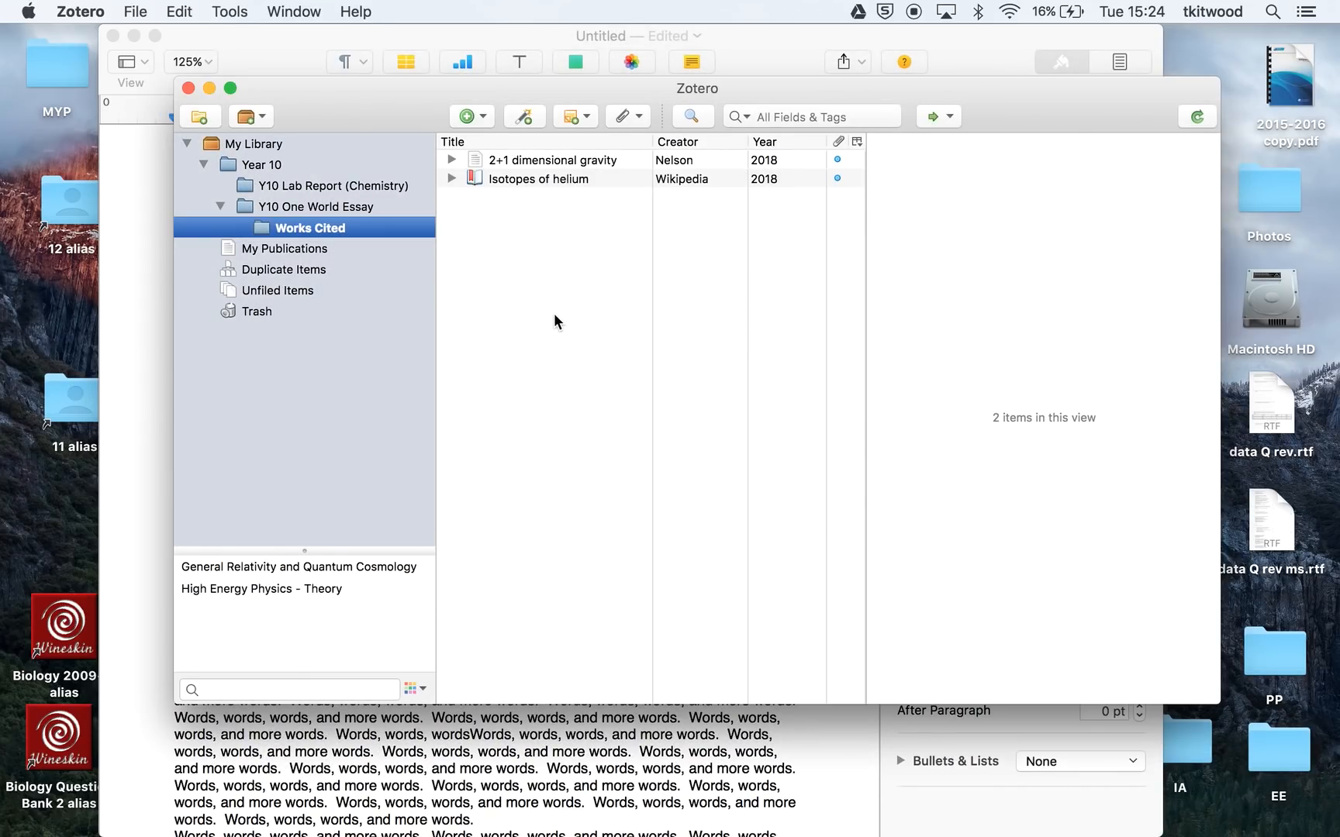
In the Y10 One World Essay collection, copy the citation for the video "How does a Thermal power plant work ?".
left_click(334, 207)
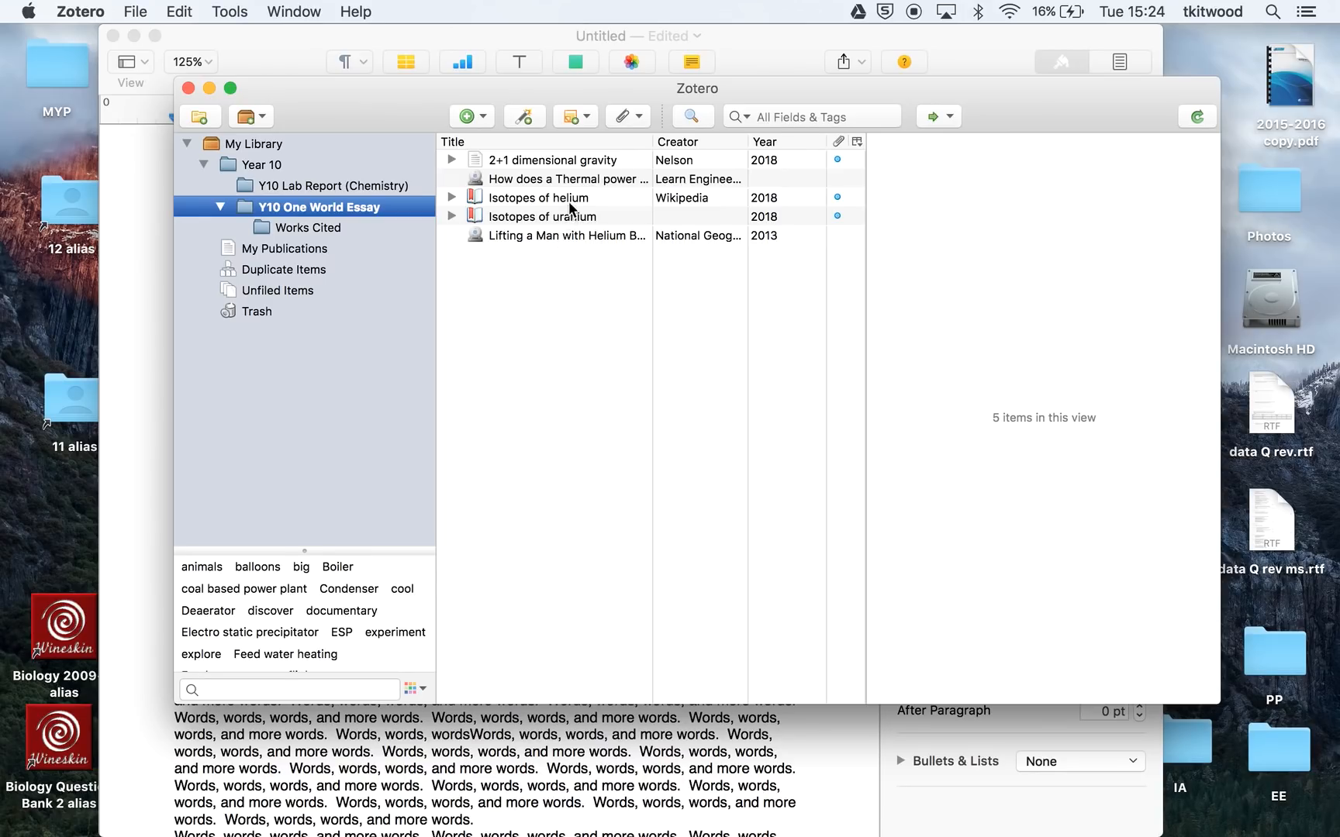
left_click(535, 180)
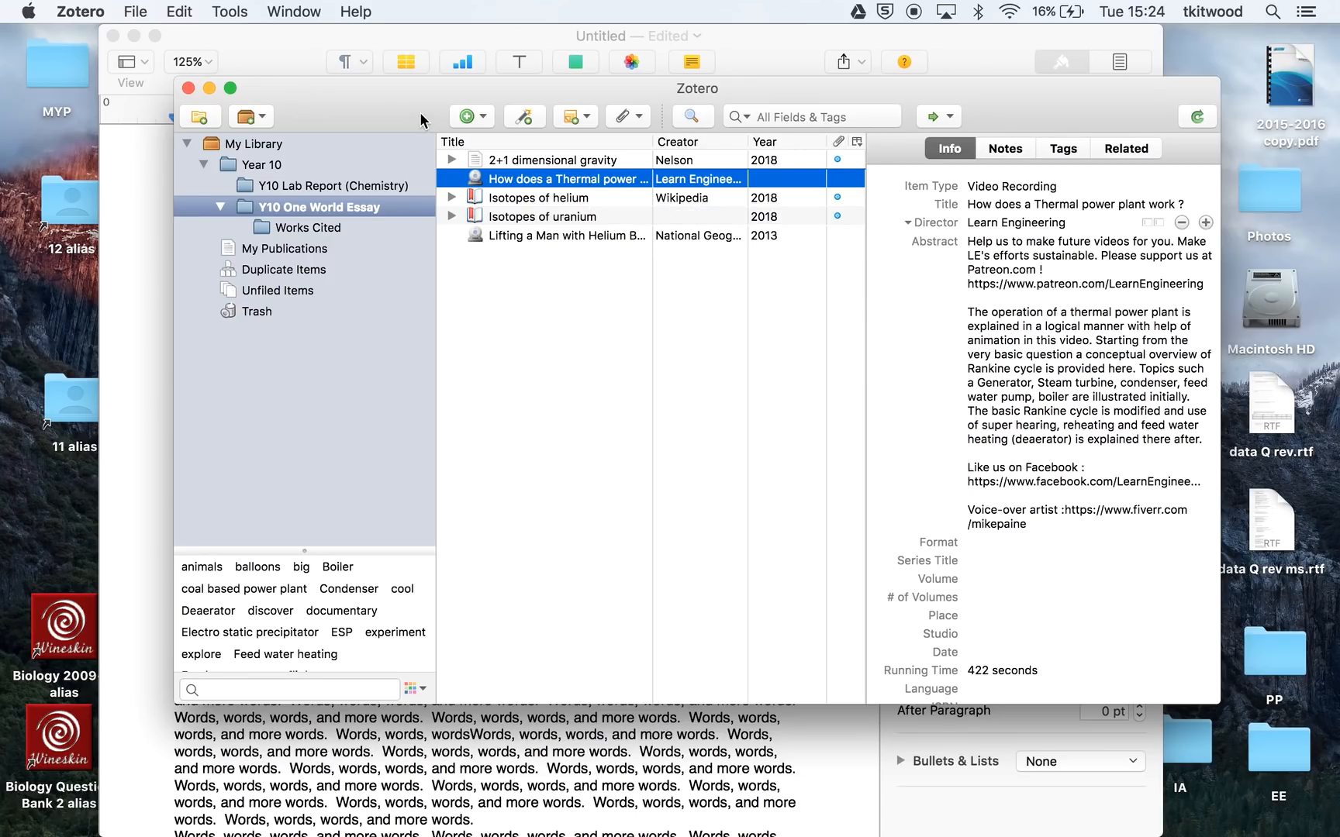
left_click(179, 11)
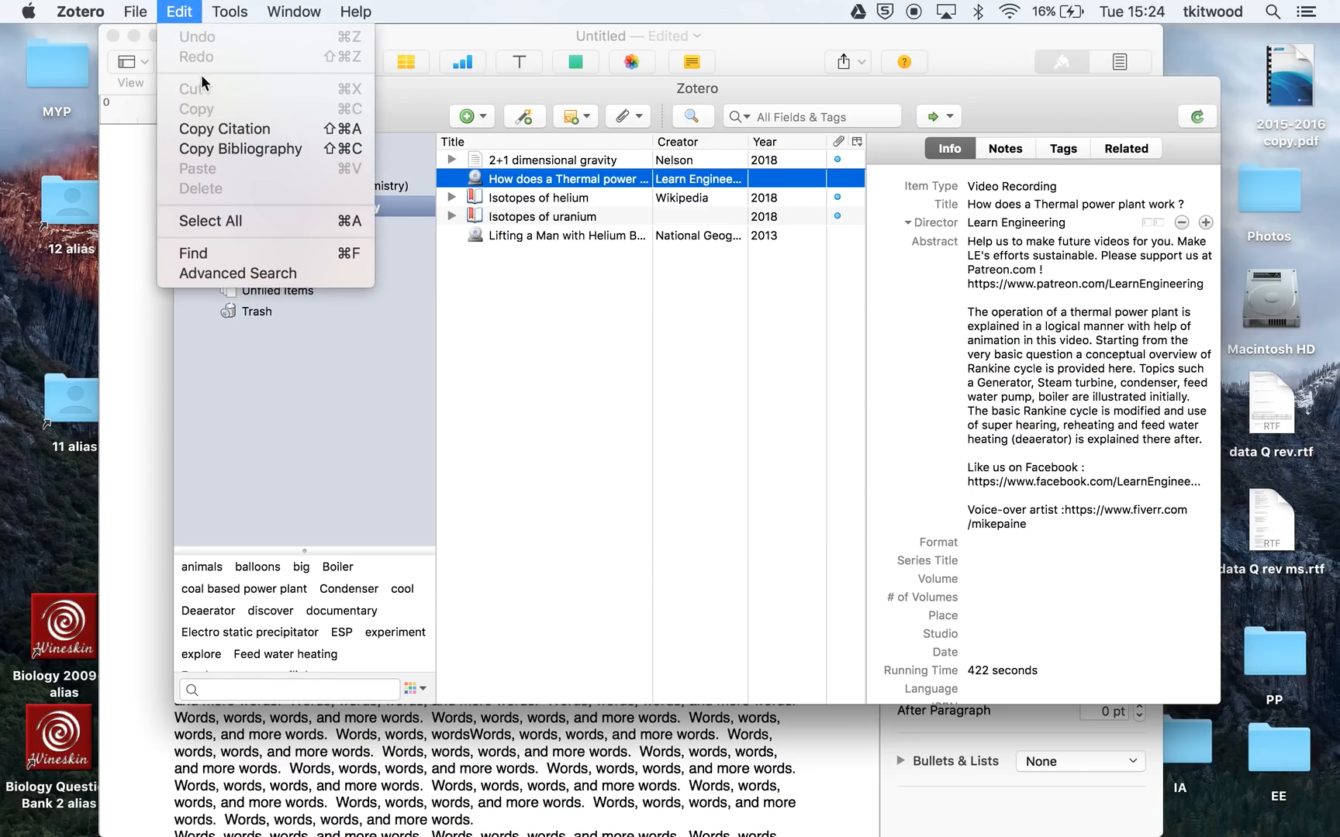
left_click(214, 128)
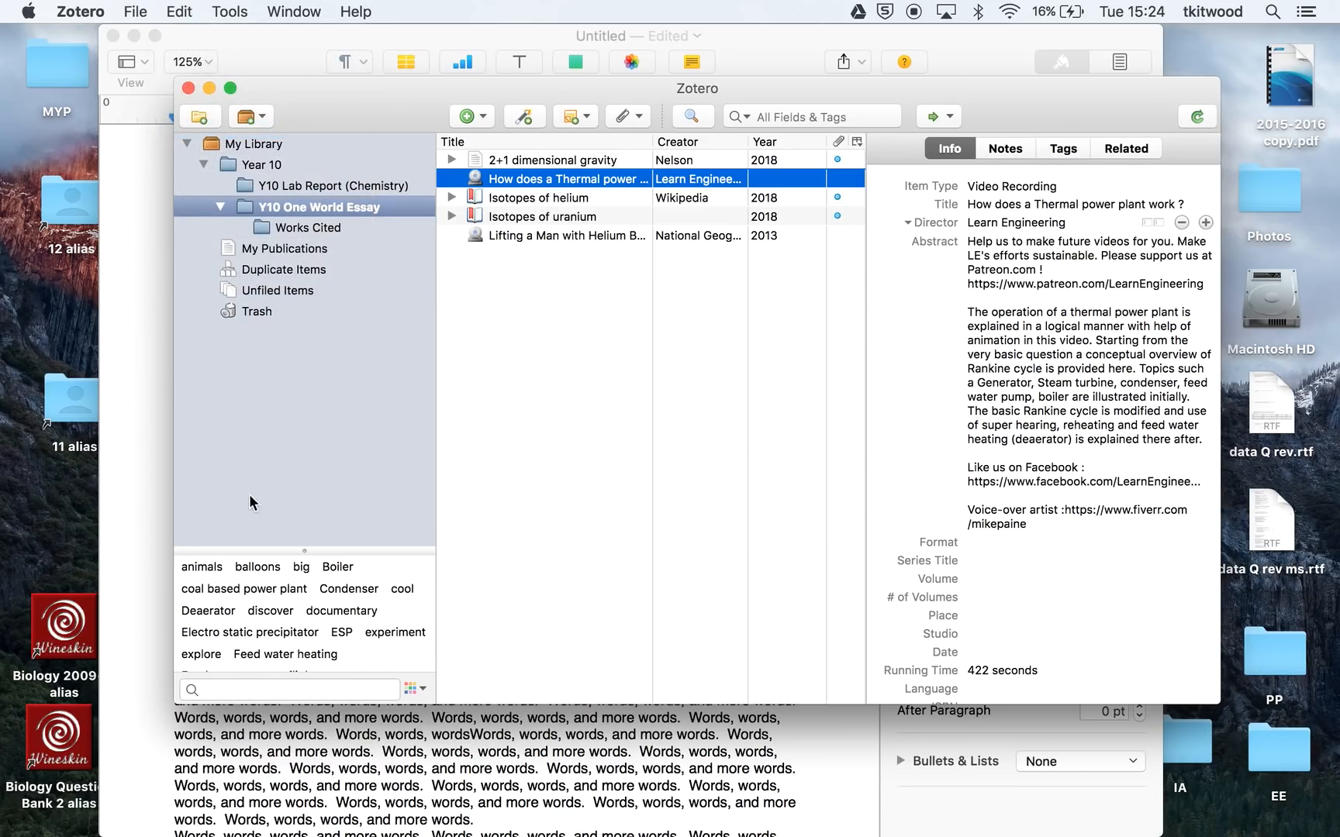
Switch to the Pages document and paste the copied citation before the full stop of a sentence in the Body section.
left_click(135, 707)
scroll(388, 733, "down", 3)
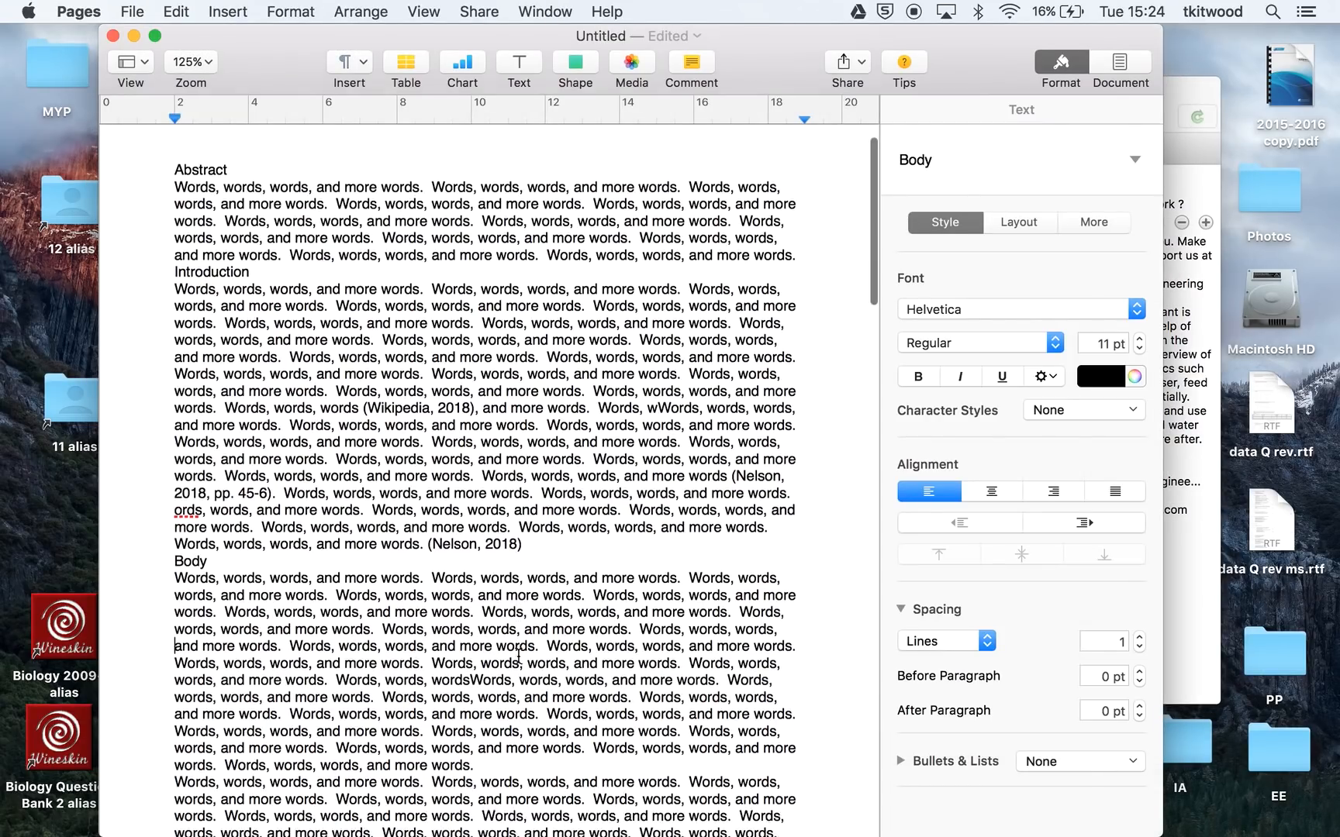
left_click(420, 610)
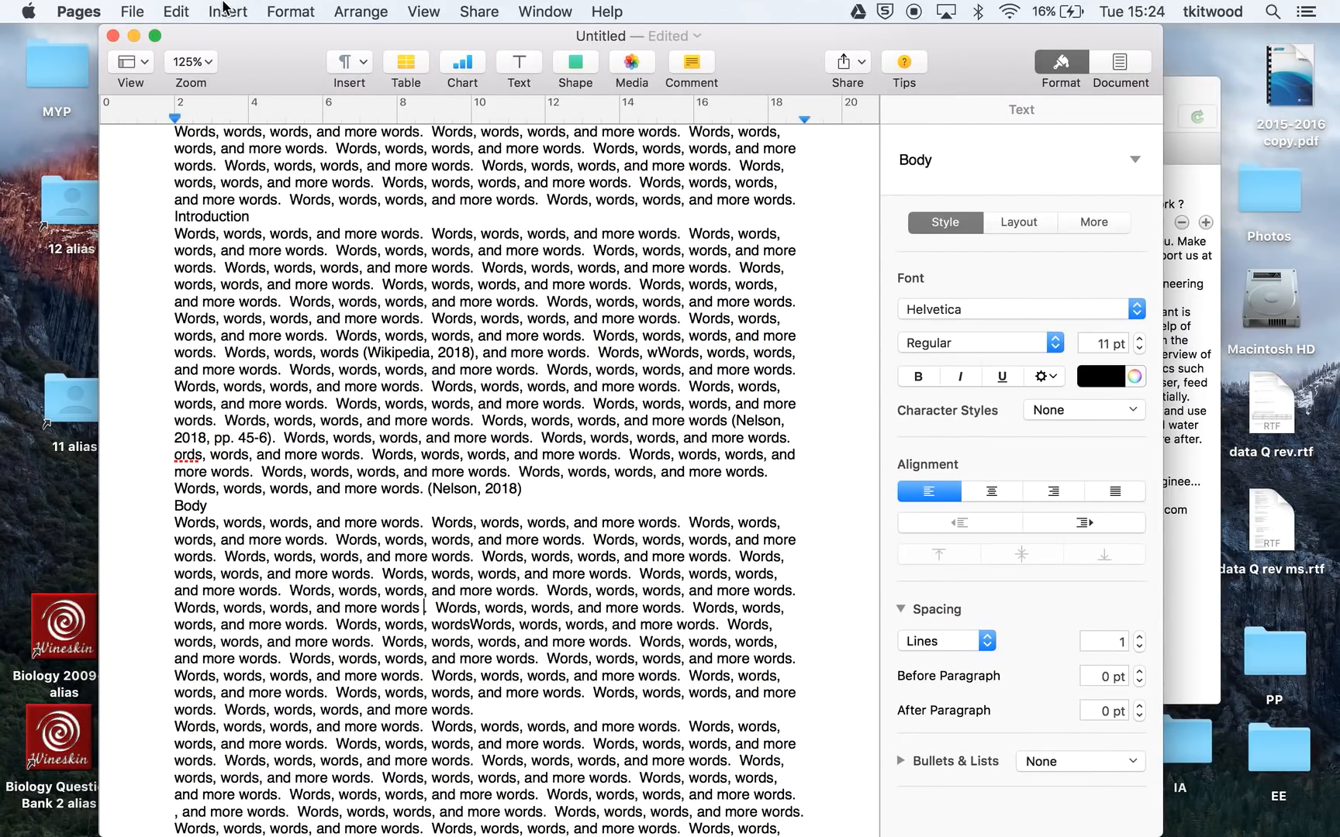
left_click(181, 10)
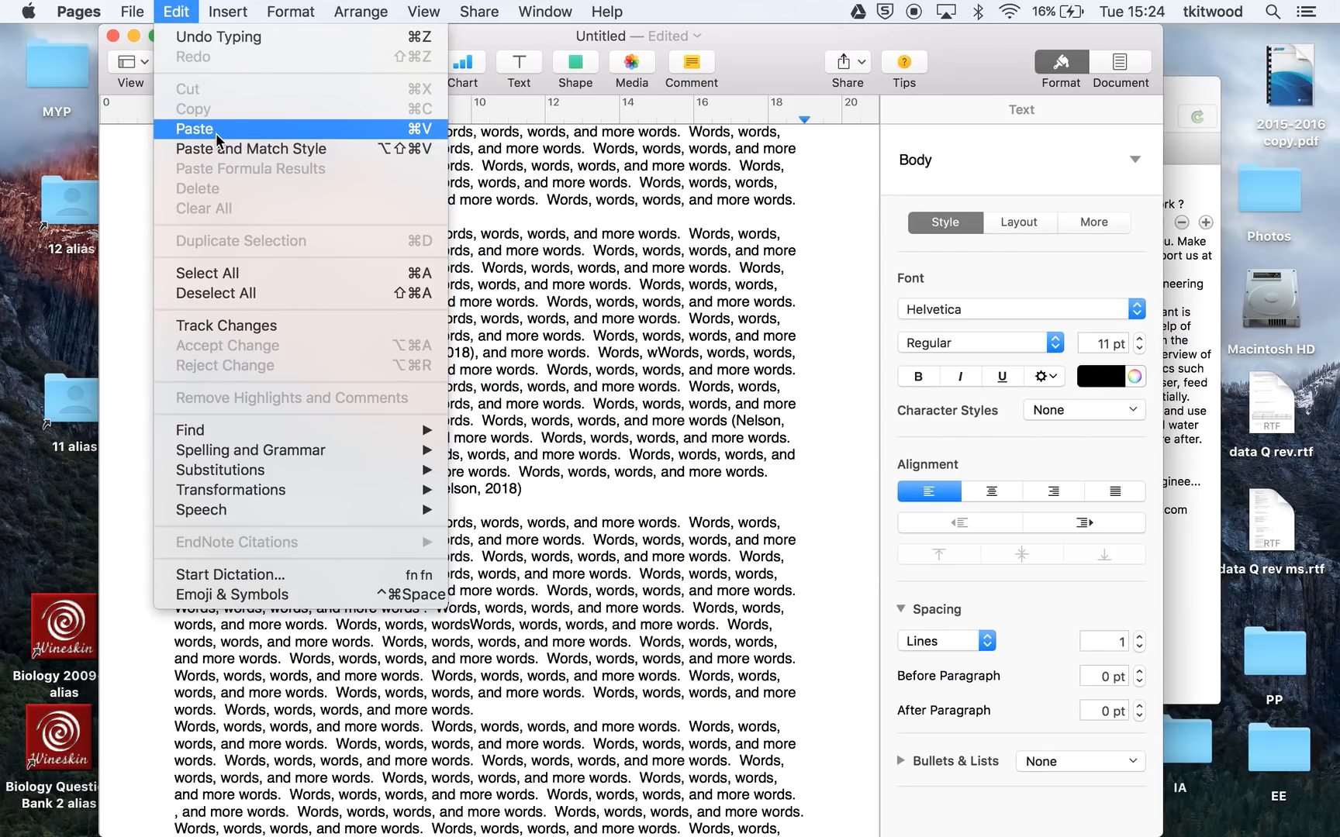
left_click(221, 129)
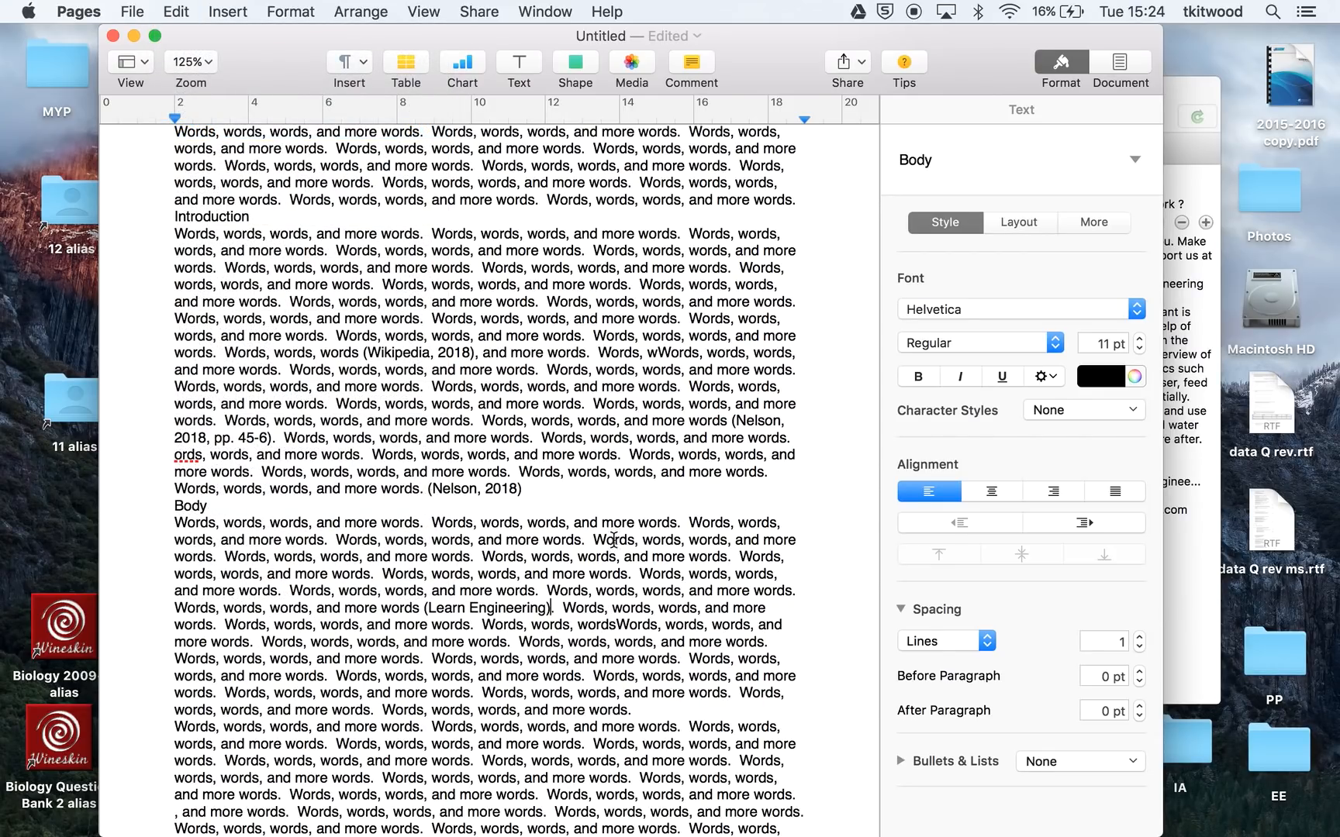
left_click(1180, 94)
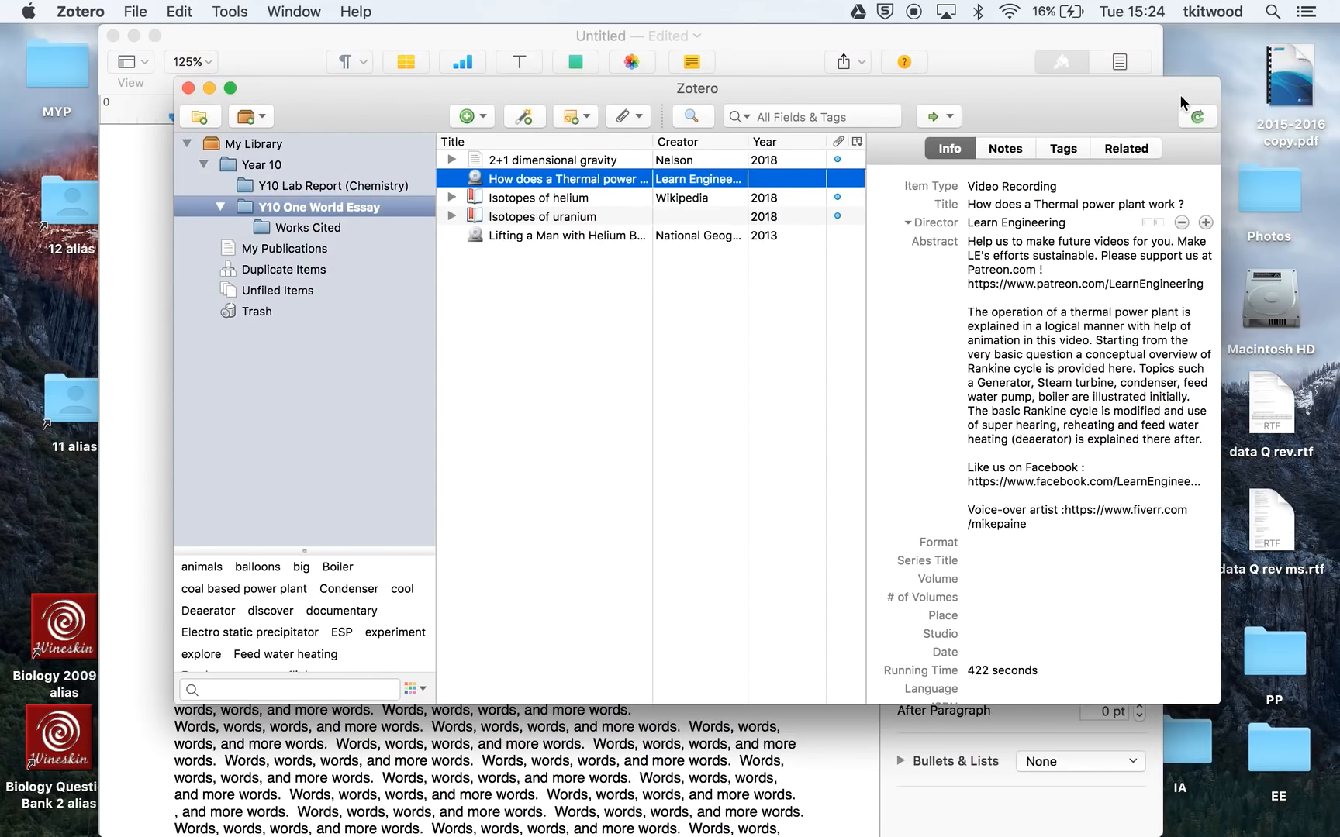
left_click(958, 42)
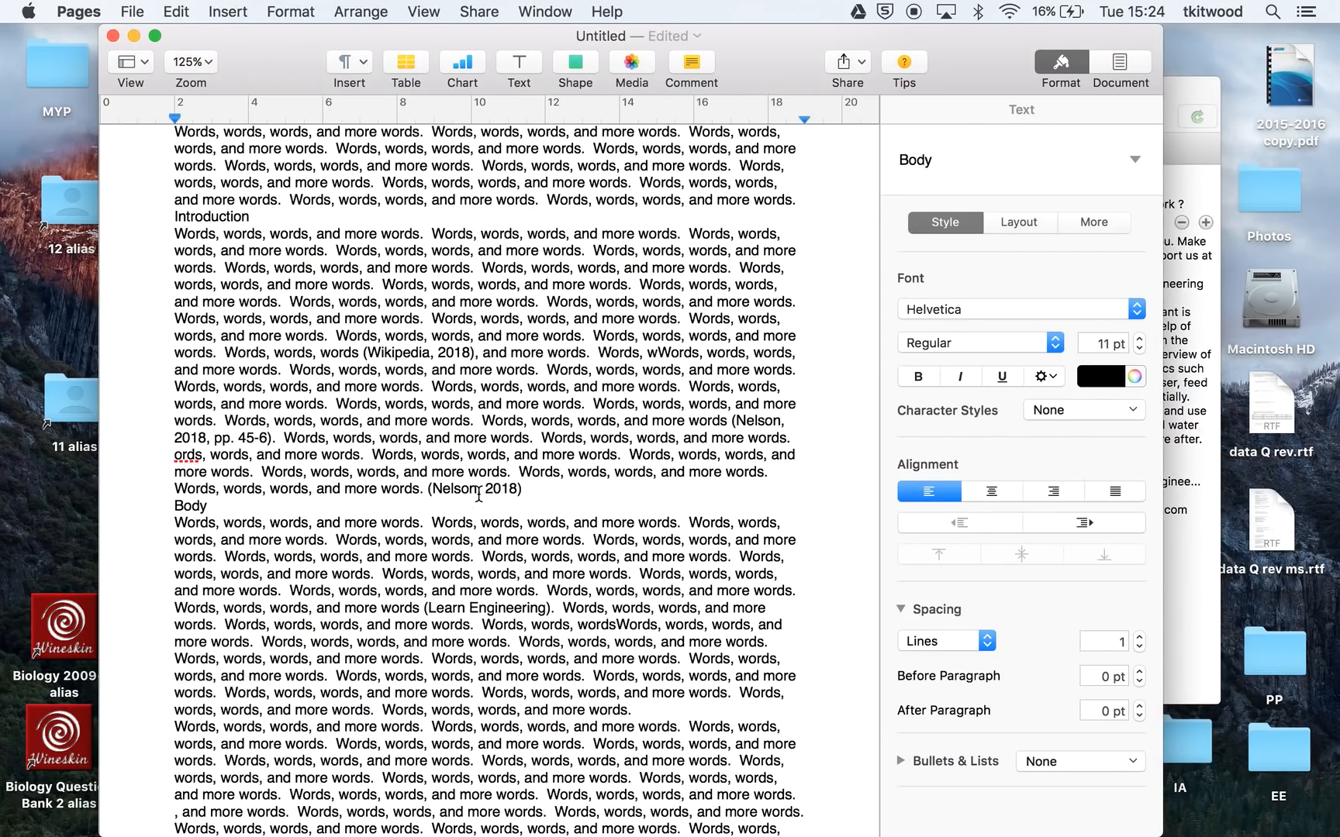
left_click_drag(478, 494, 540, 493)
Switch to Zotero and copy the bibliography for "2+1 dimensional gravity" and "Isotopes of helium" in the Works Cited collection.
scroll(632, 375, "down", 20)
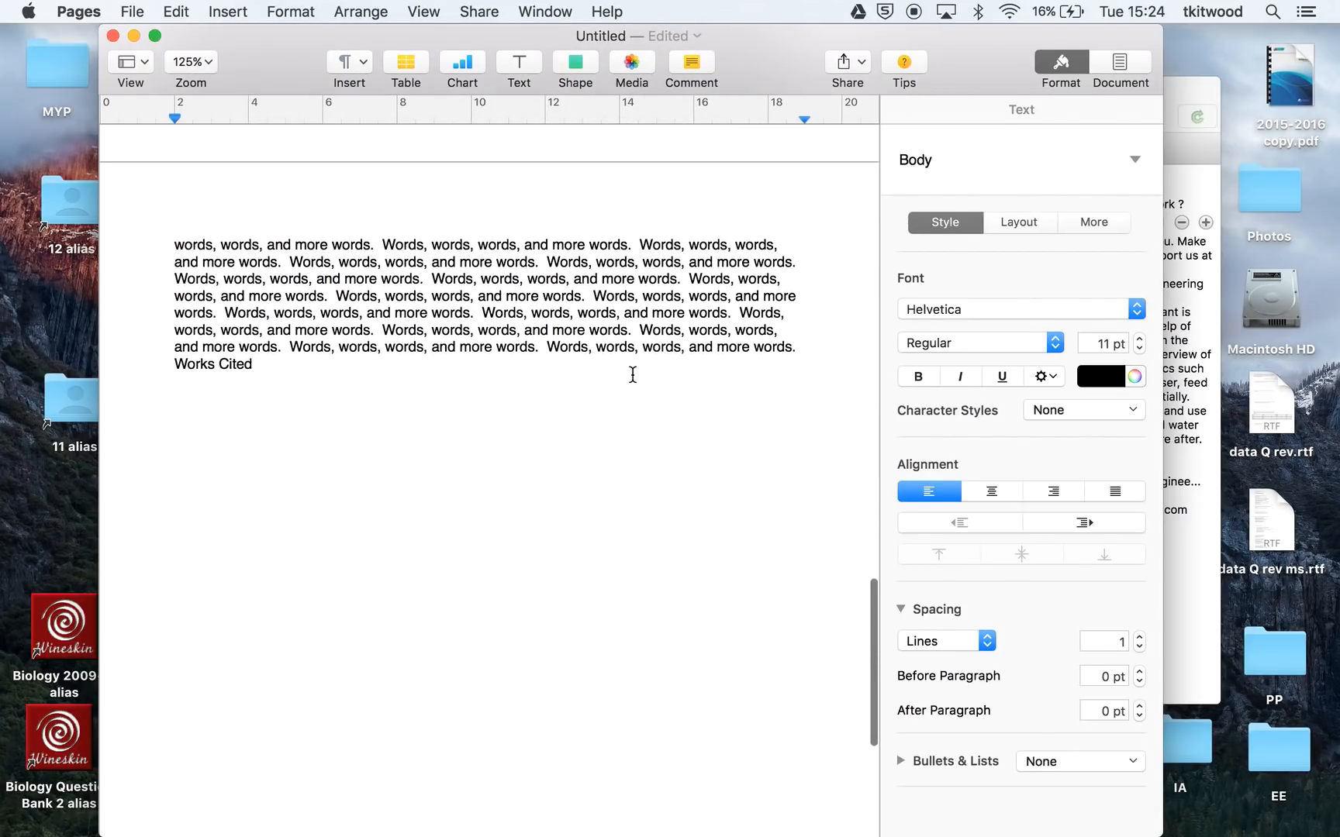
left_click(1197, 101)
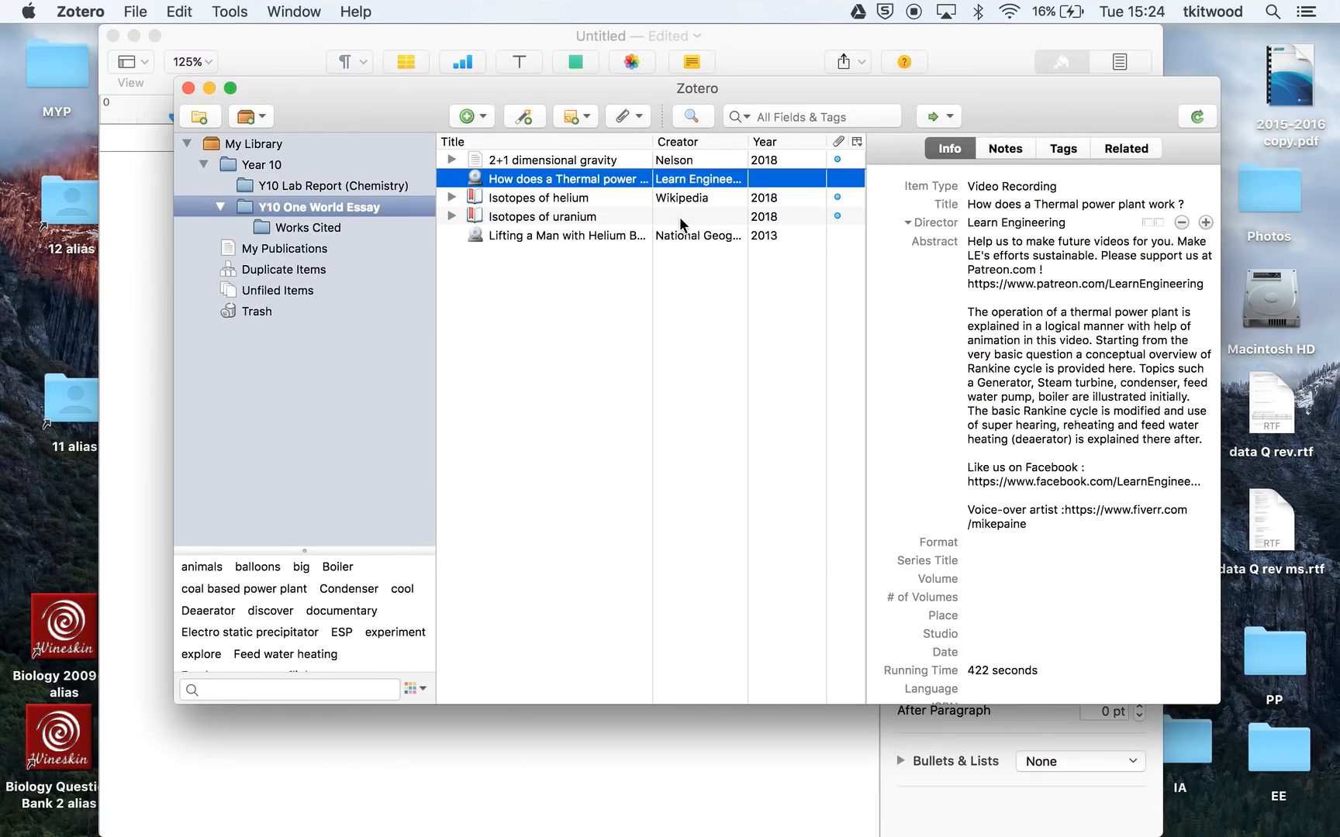
left_click(318, 234)
left_click(556, 160)
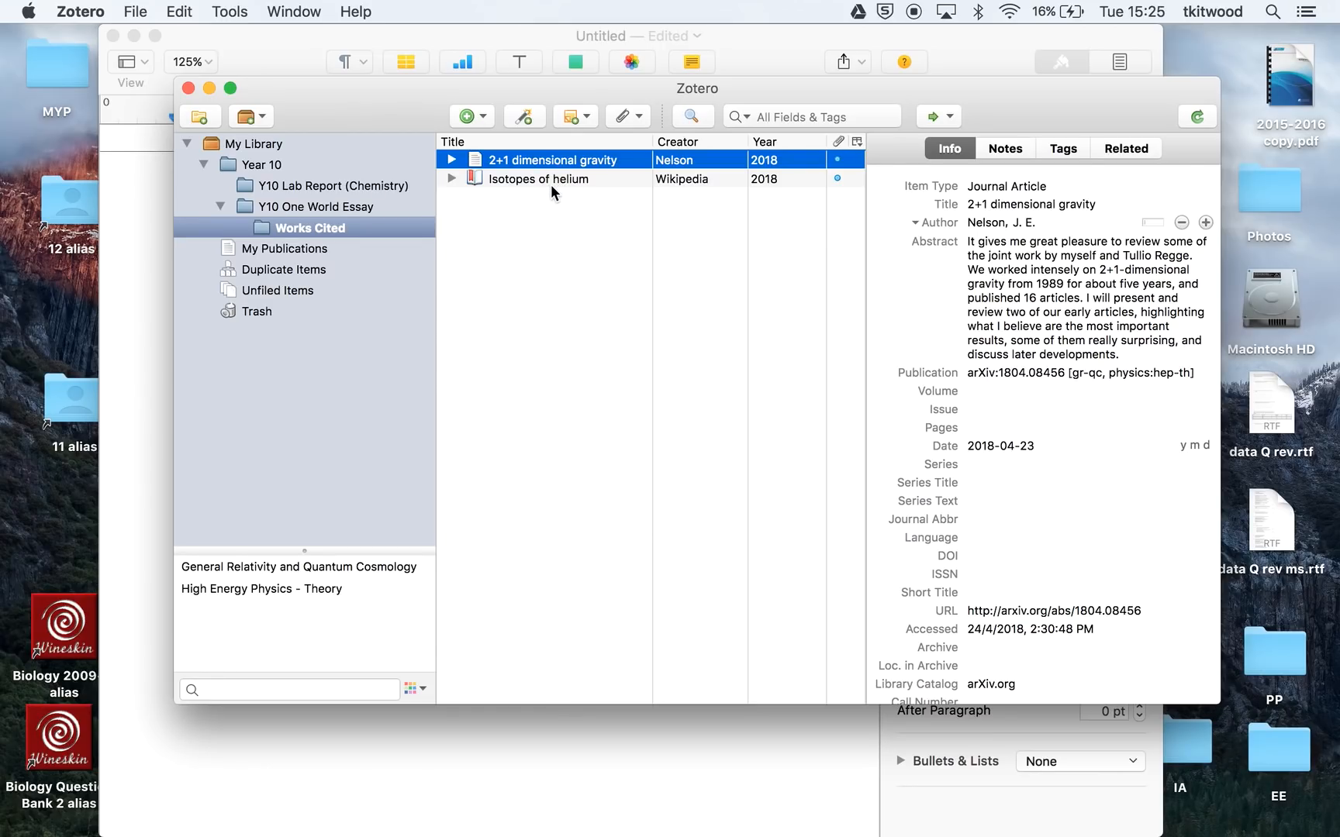
left_click(551, 174, "shift")
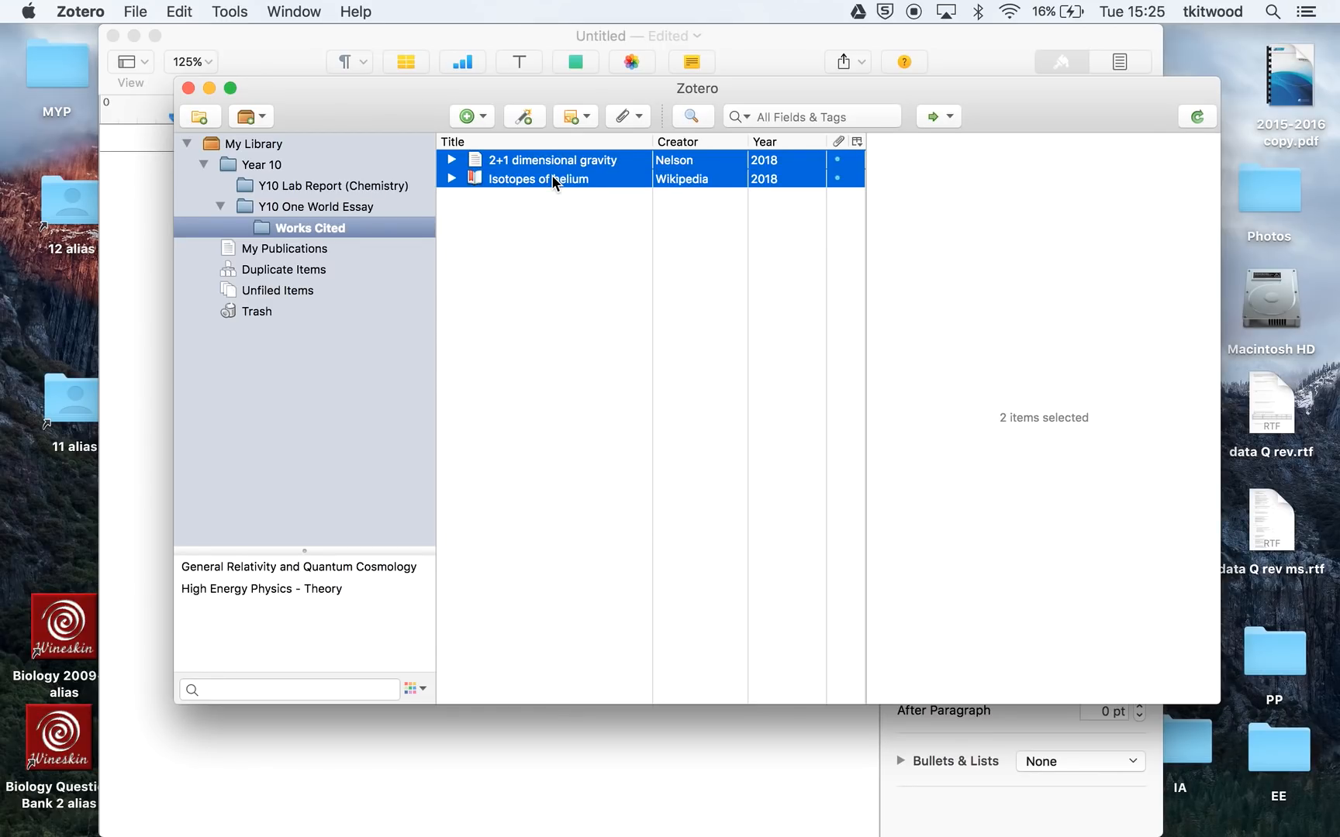
left_click(176, 10)
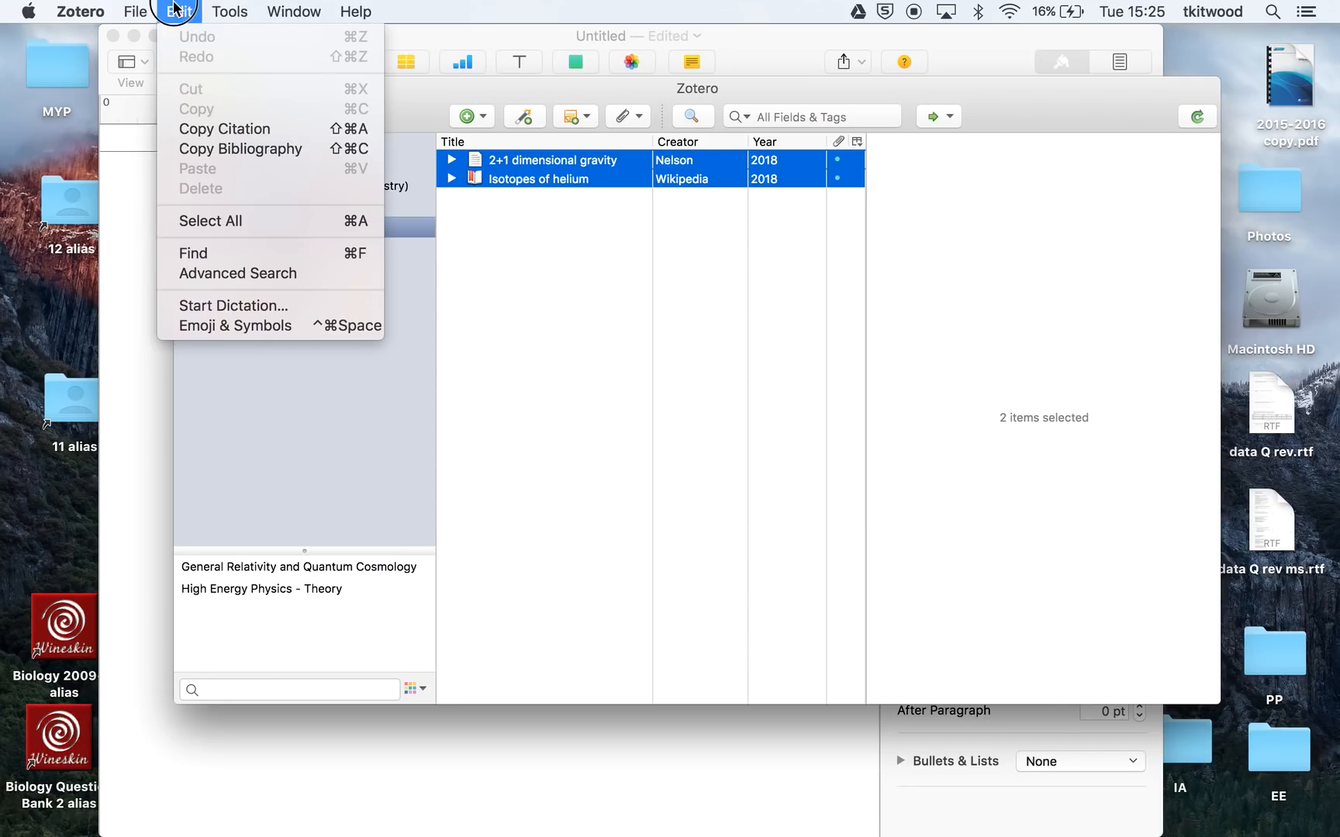
left_click(221, 153)
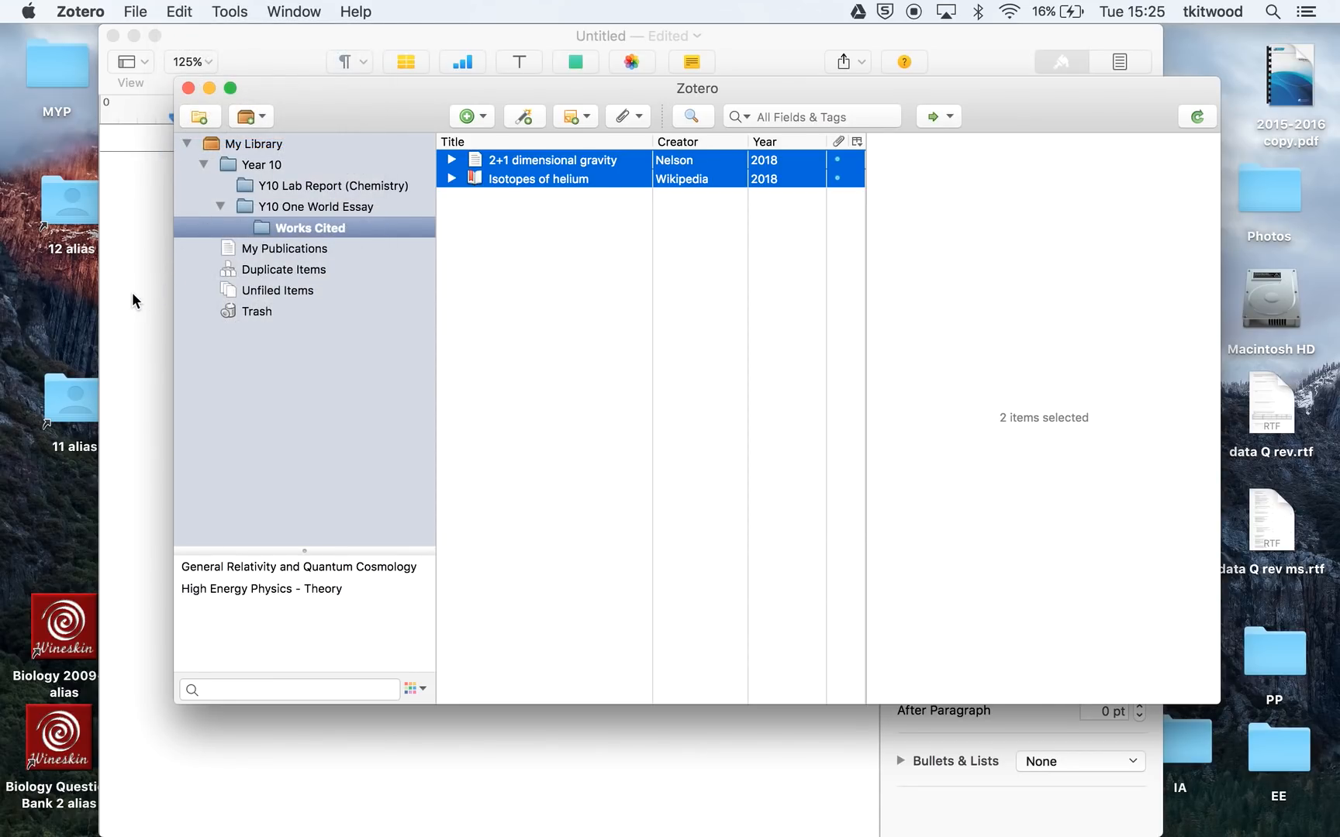
Switch back to Pages and paste the bibliography under the Works Cited heading at the document's end.
left_click(134, 294)
left_click(336, 489)
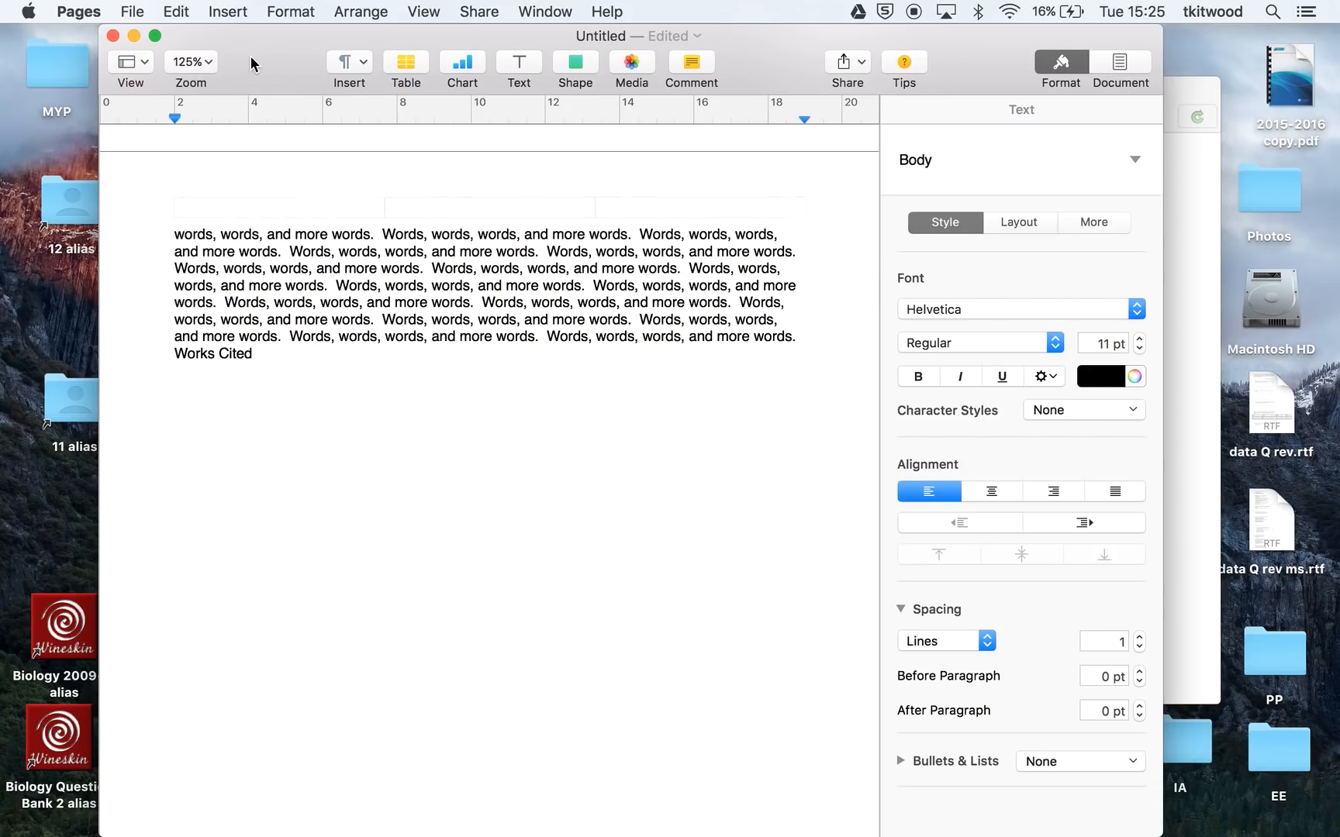
left_click(176, 11)
left_click(198, 133)
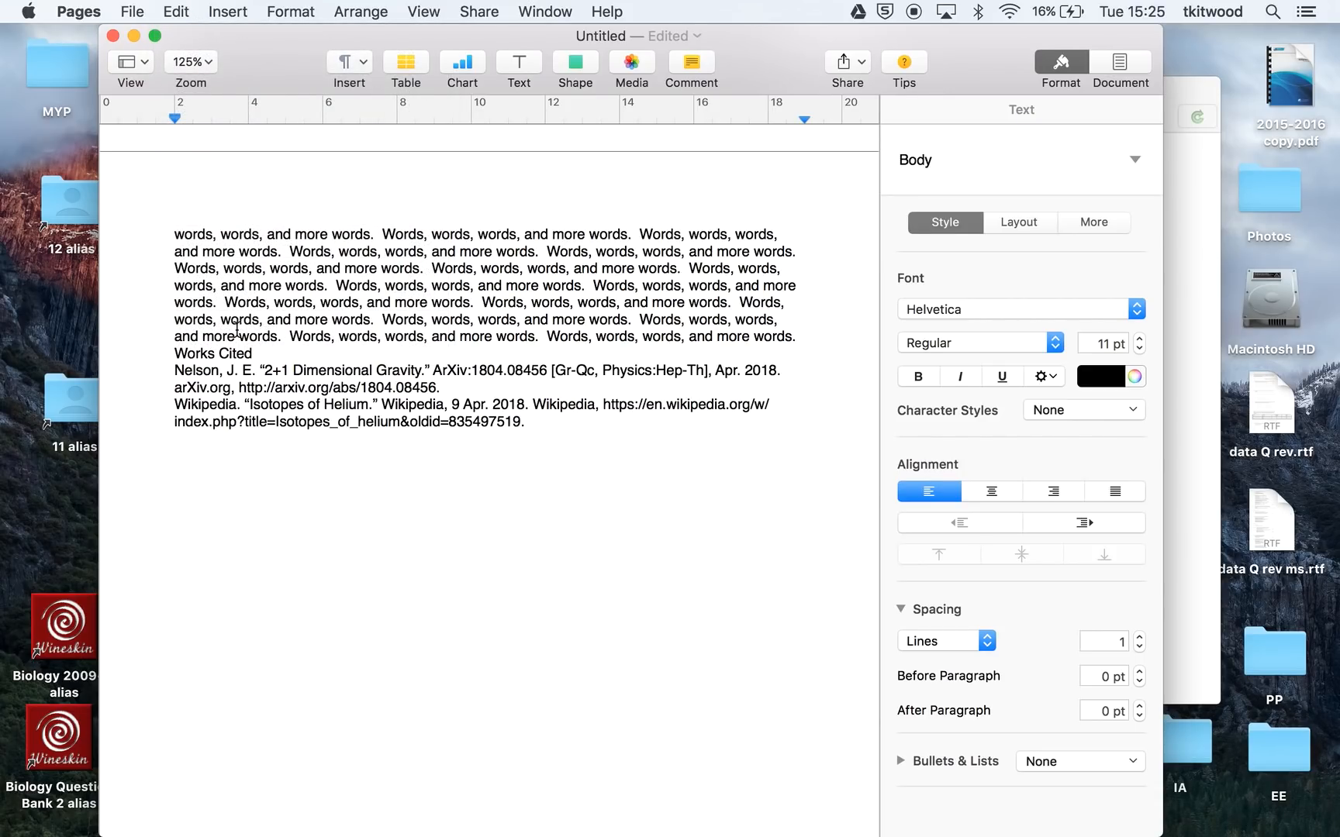
Apply the Bibliography paragraph style to both pasted entries under Works Cited.
left_click_drag(155, 370, 146, 444)
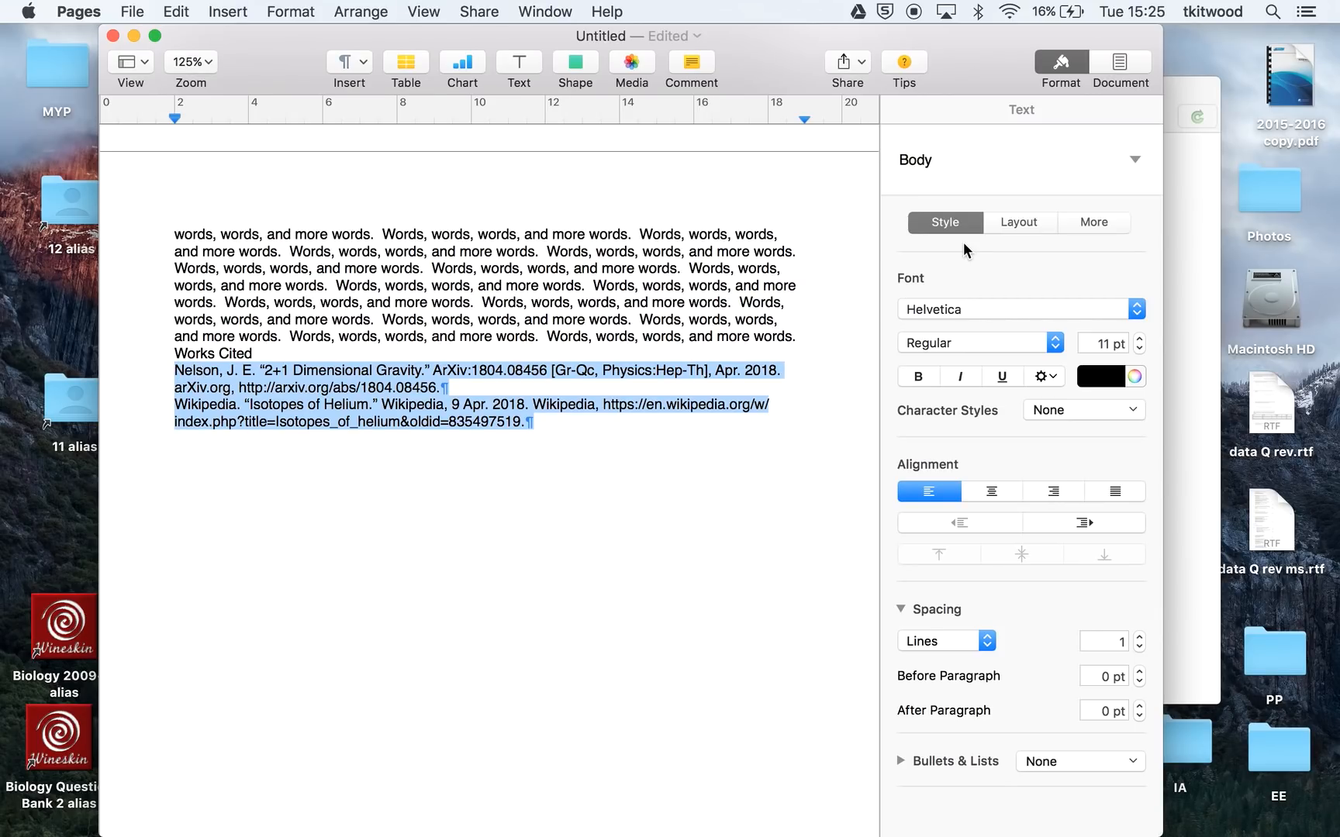
left_click(1131, 162)
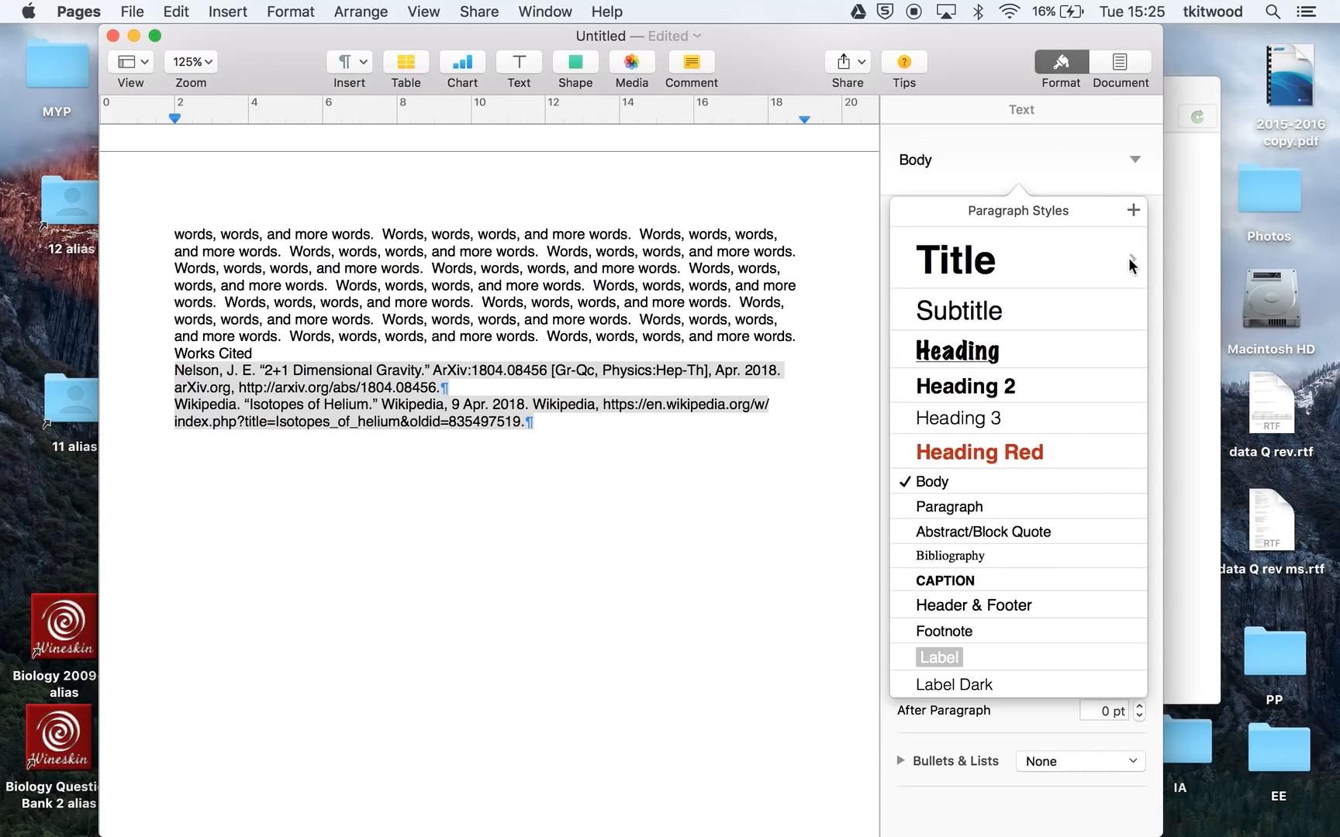
left_click(941, 554)
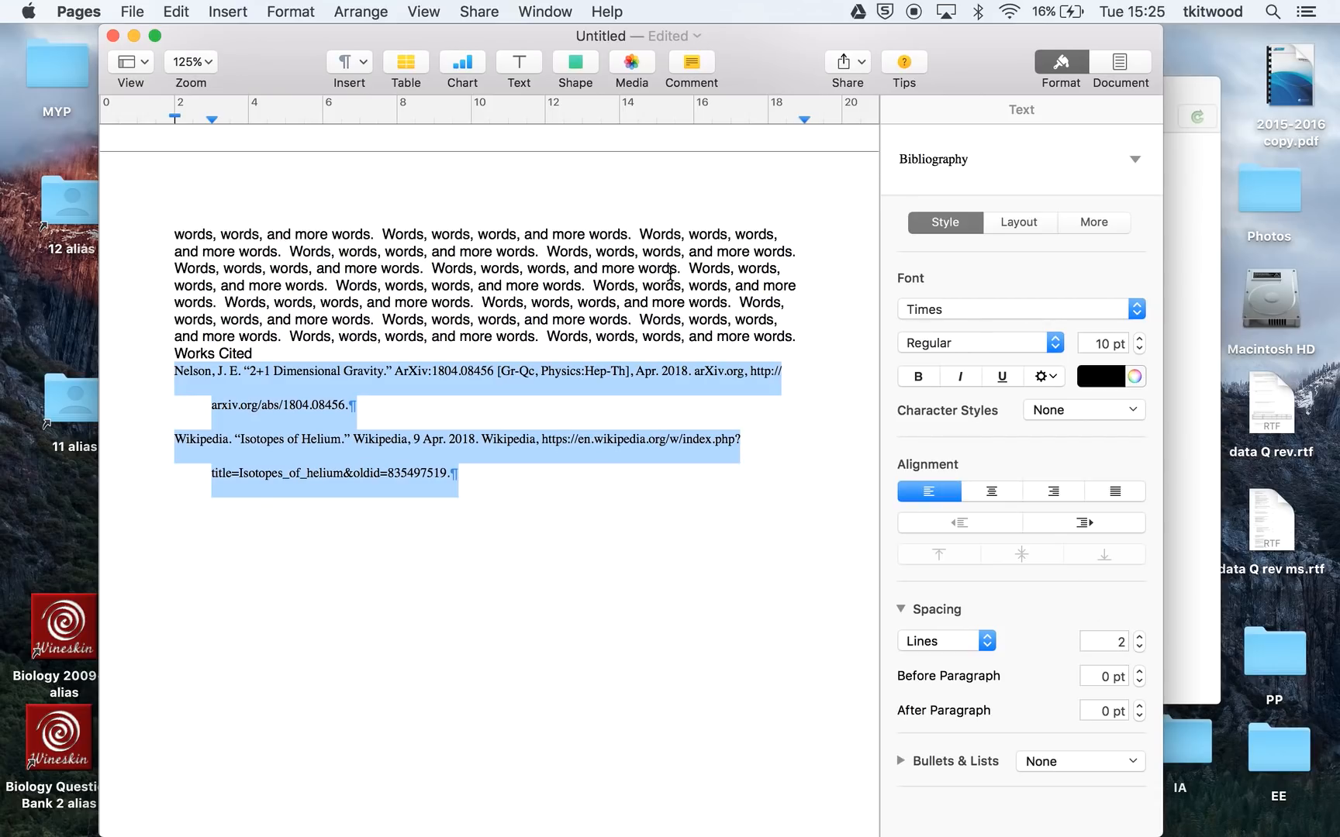
Apply the Paragraph style to the text paragraphs under the Conclusion heading.
scroll(670, 272, "up", 3)
left_click_drag(479, 440, 471, 233)
left_click(1109, 161)
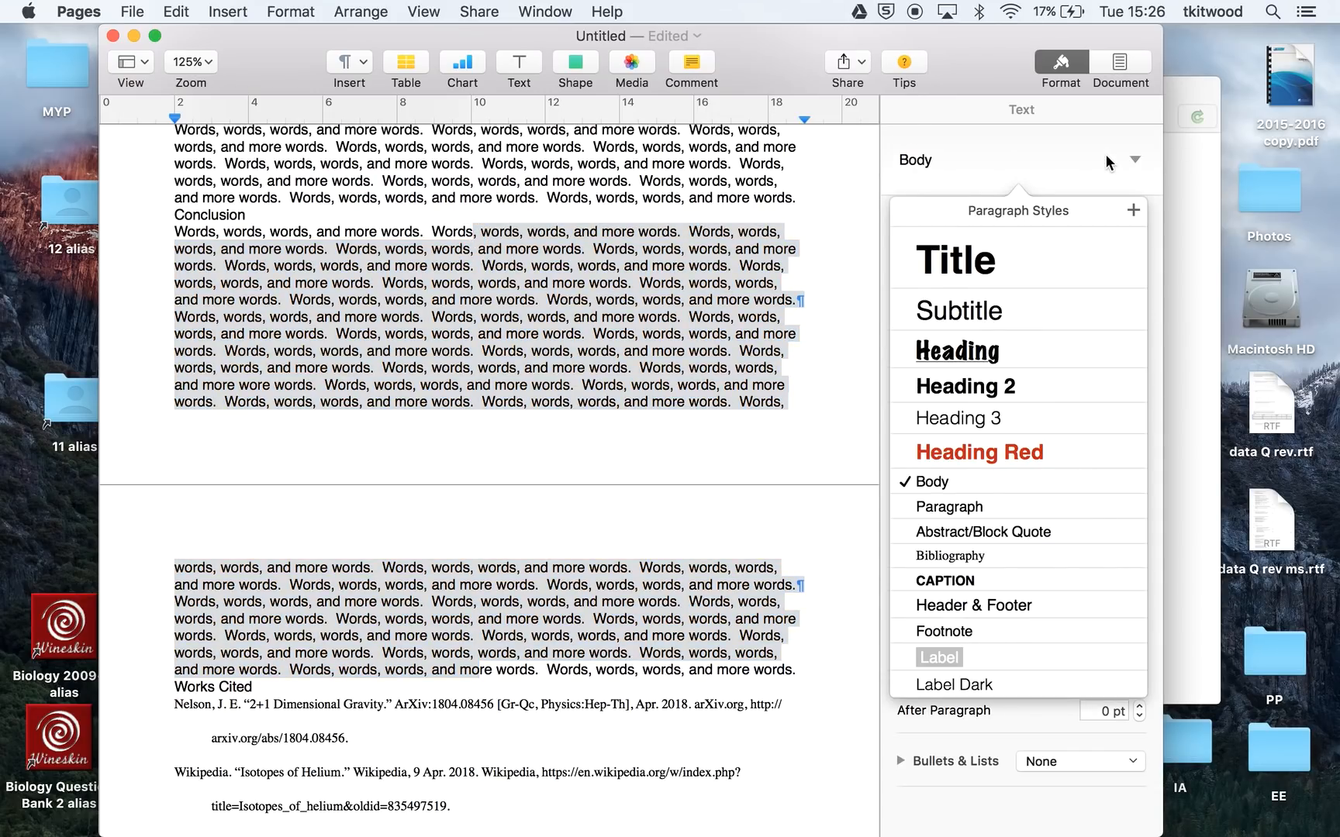
left_click(943, 508)
scroll(487, 382, "up", 5)
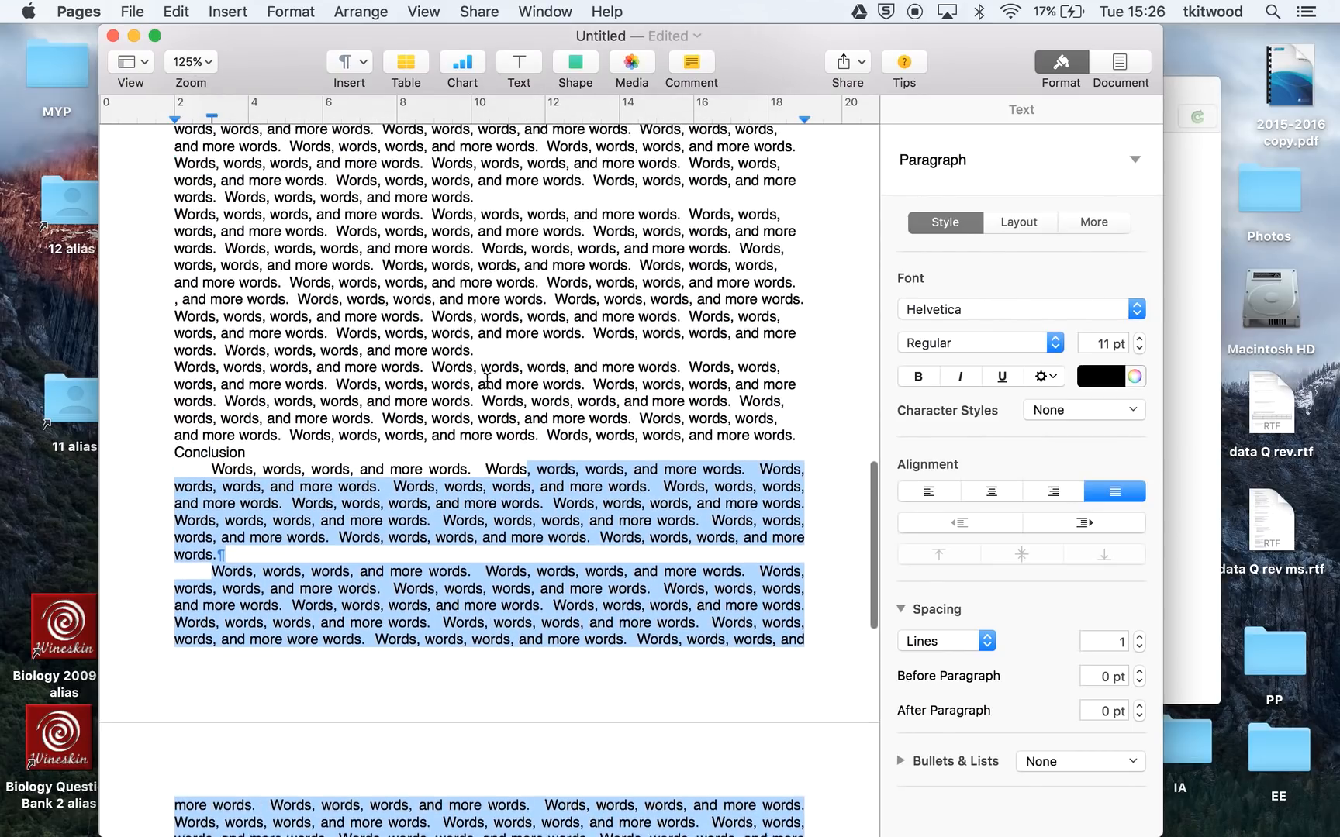
Change the font of the selected Conclusion text to Optima.
left_click(956, 308)
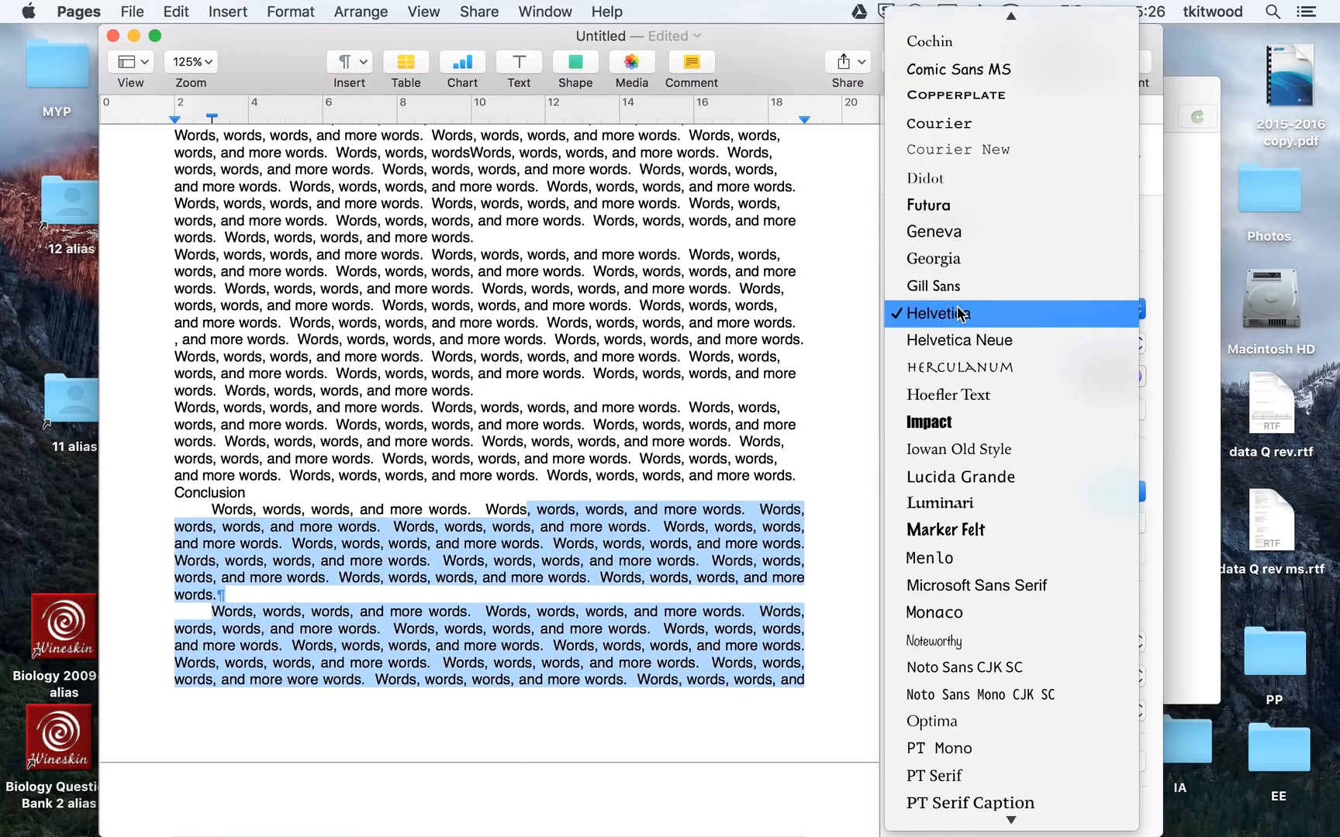
scroll(969, 697, "down", 5)
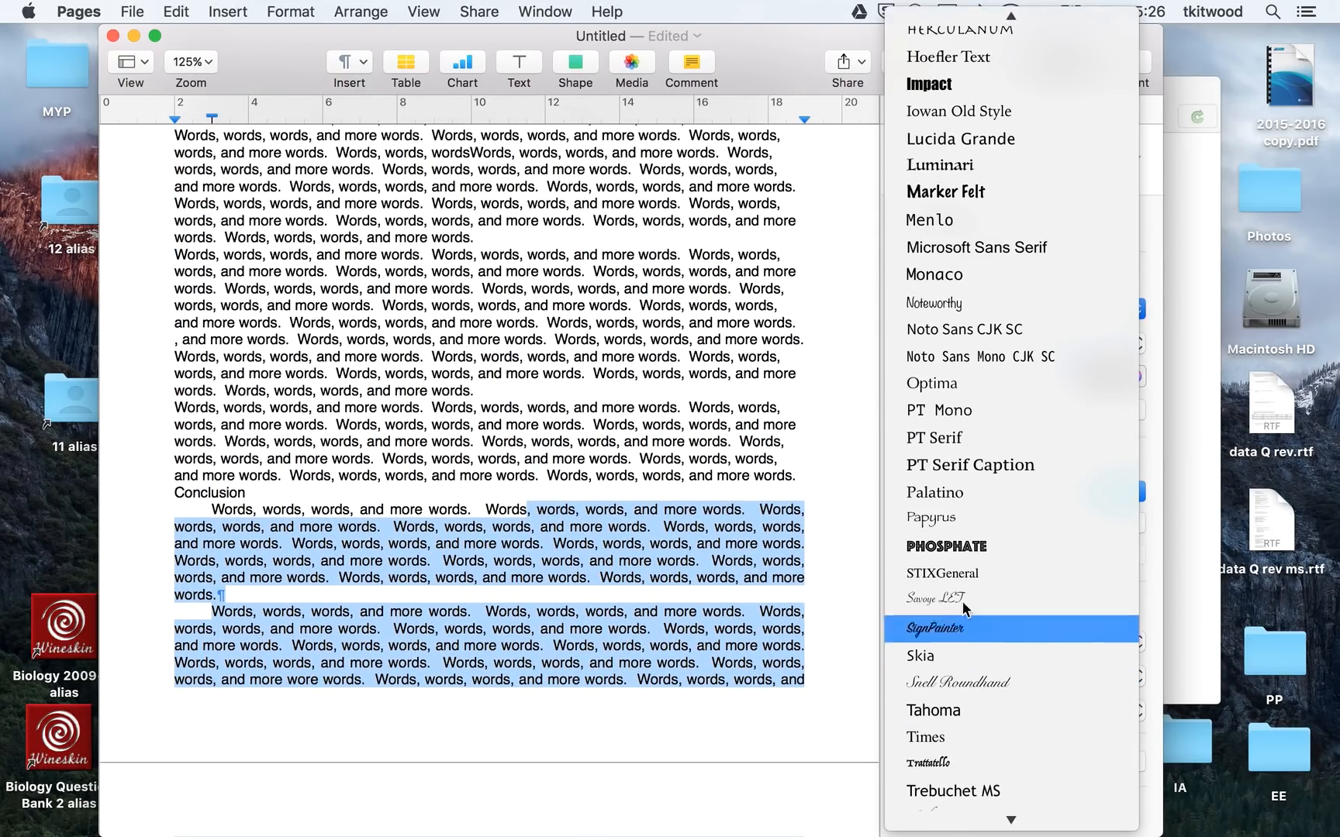
left_click(954, 388)
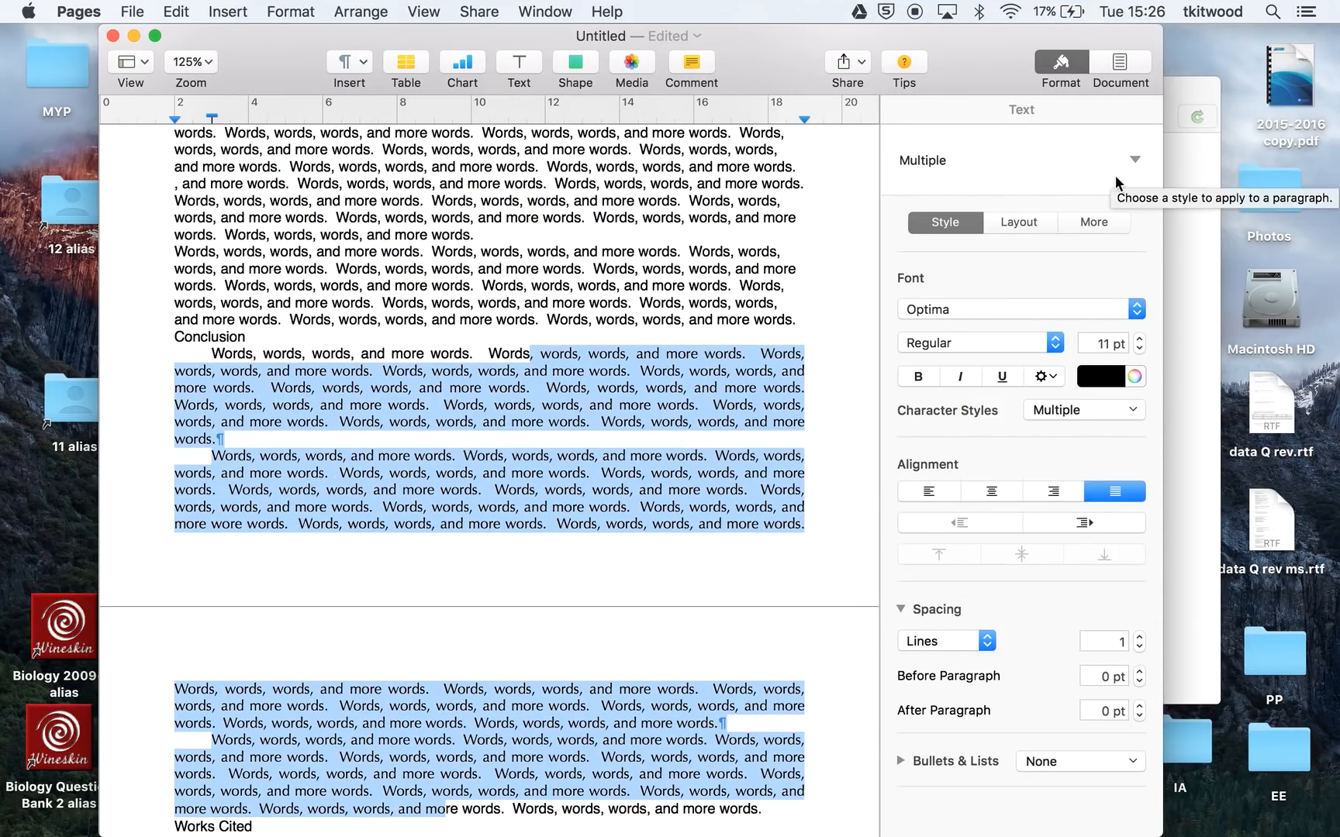
Select a full Optima paragraph in the Conclusion and redefine the Paragraph style from it.
triple_click(526, 498)
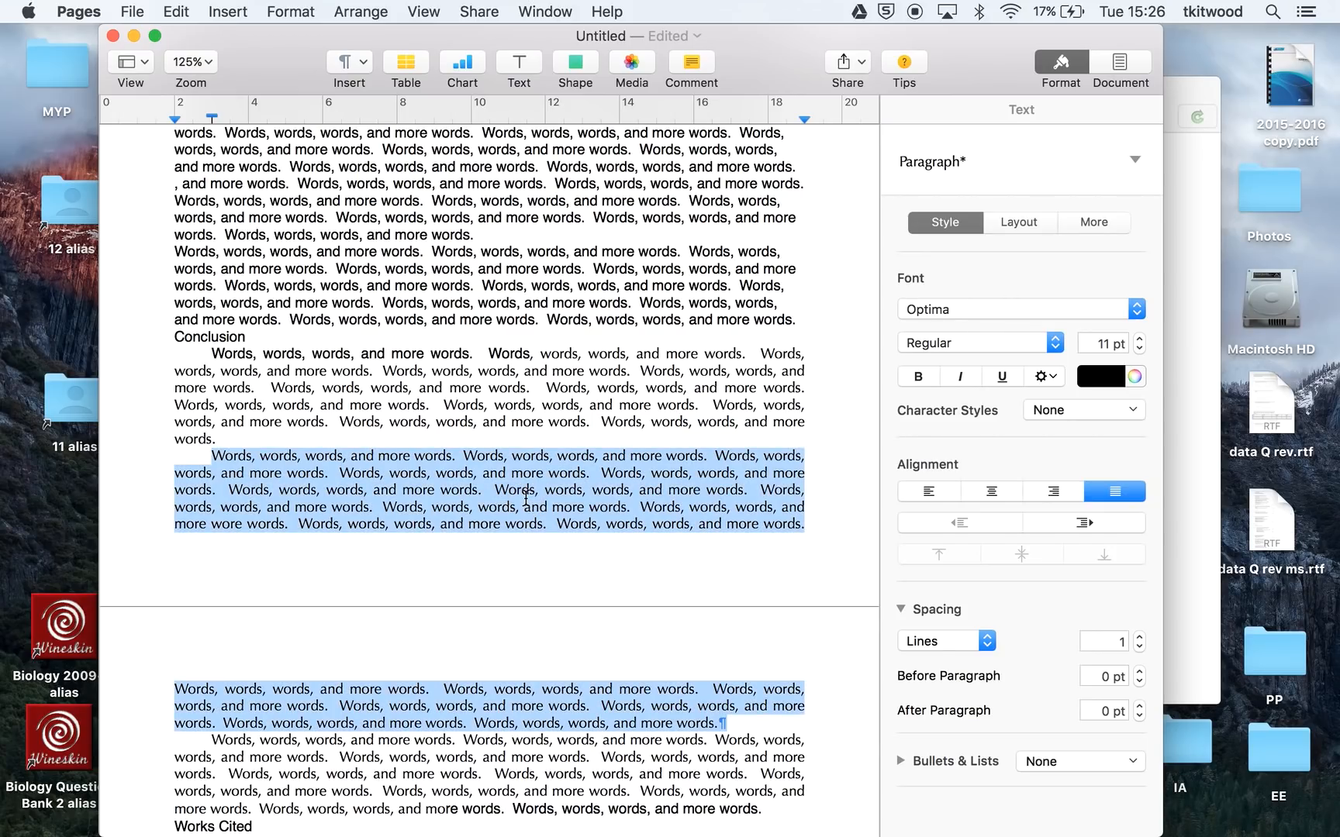
left_click(1132, 161)
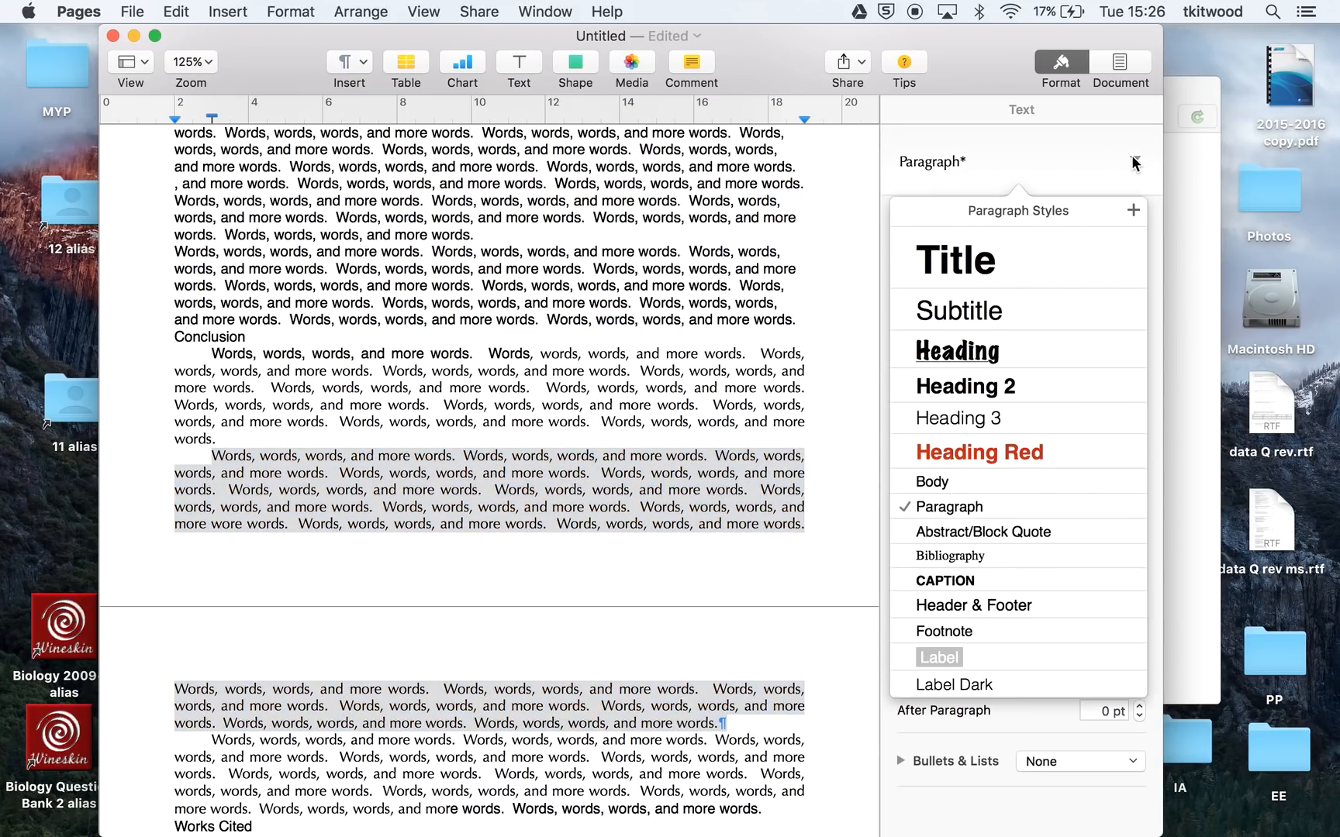
left_click(1131, 508)
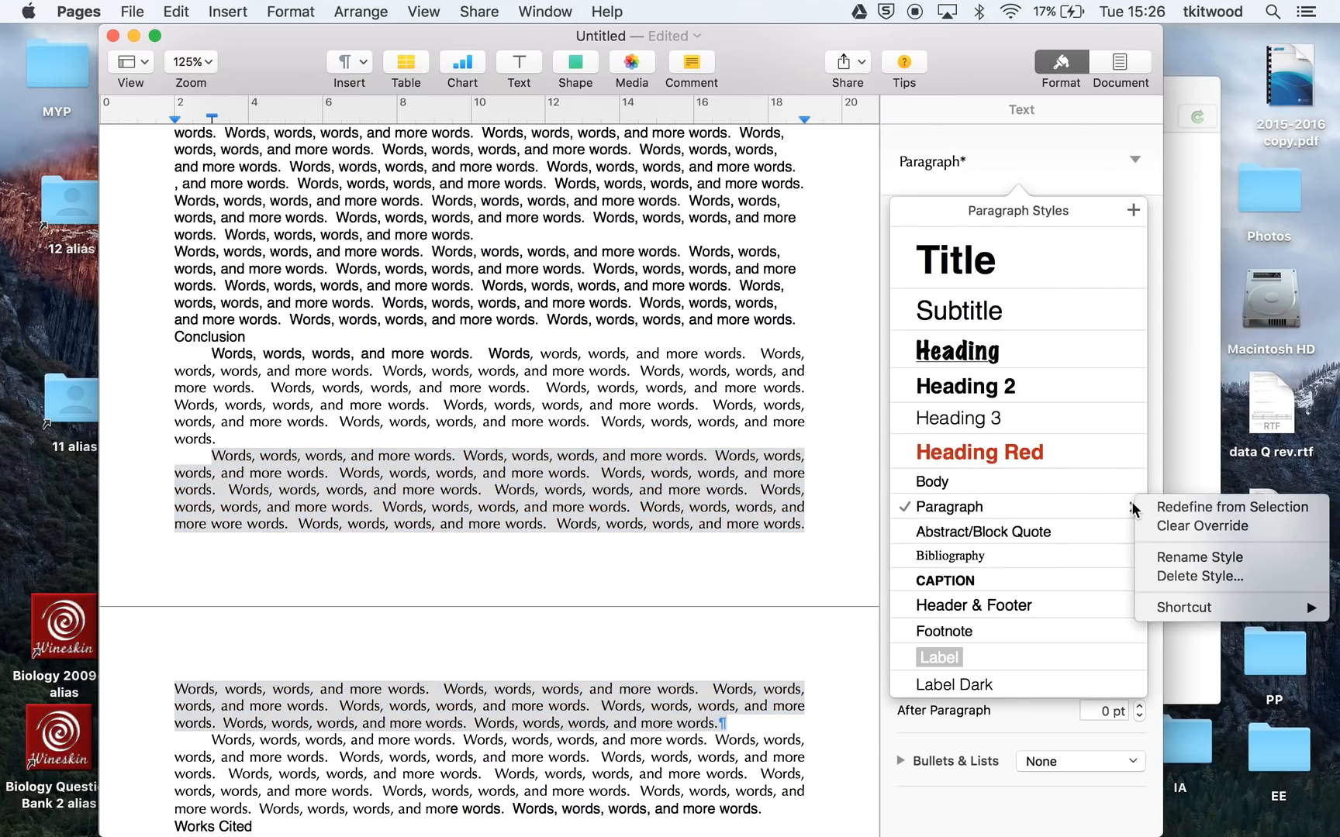
left_click(1205, 508)
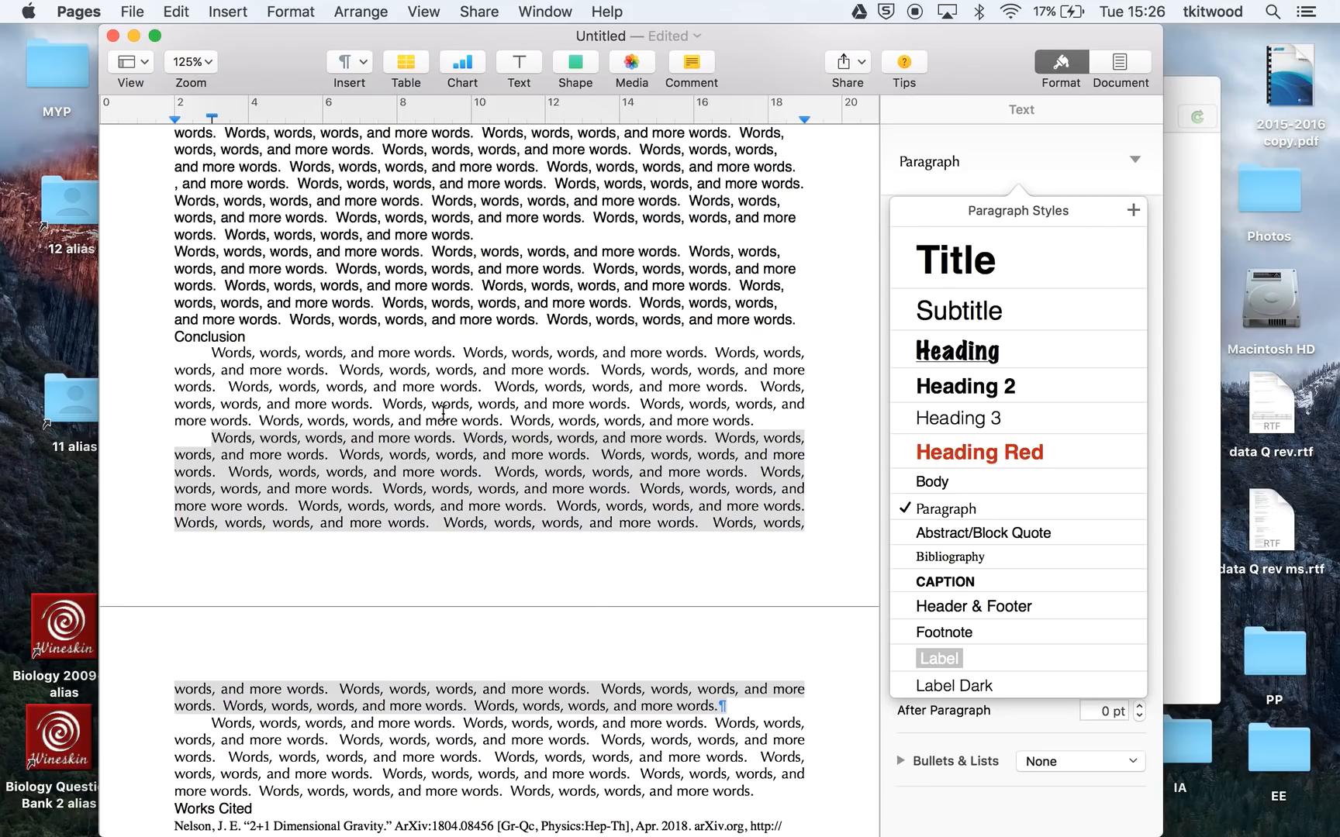
Apply the redefined Paragraph style to all text paragraphs under the Body heading.
scroll(478, 531, "down", 5)
scroll(478, 531, "up", 9)
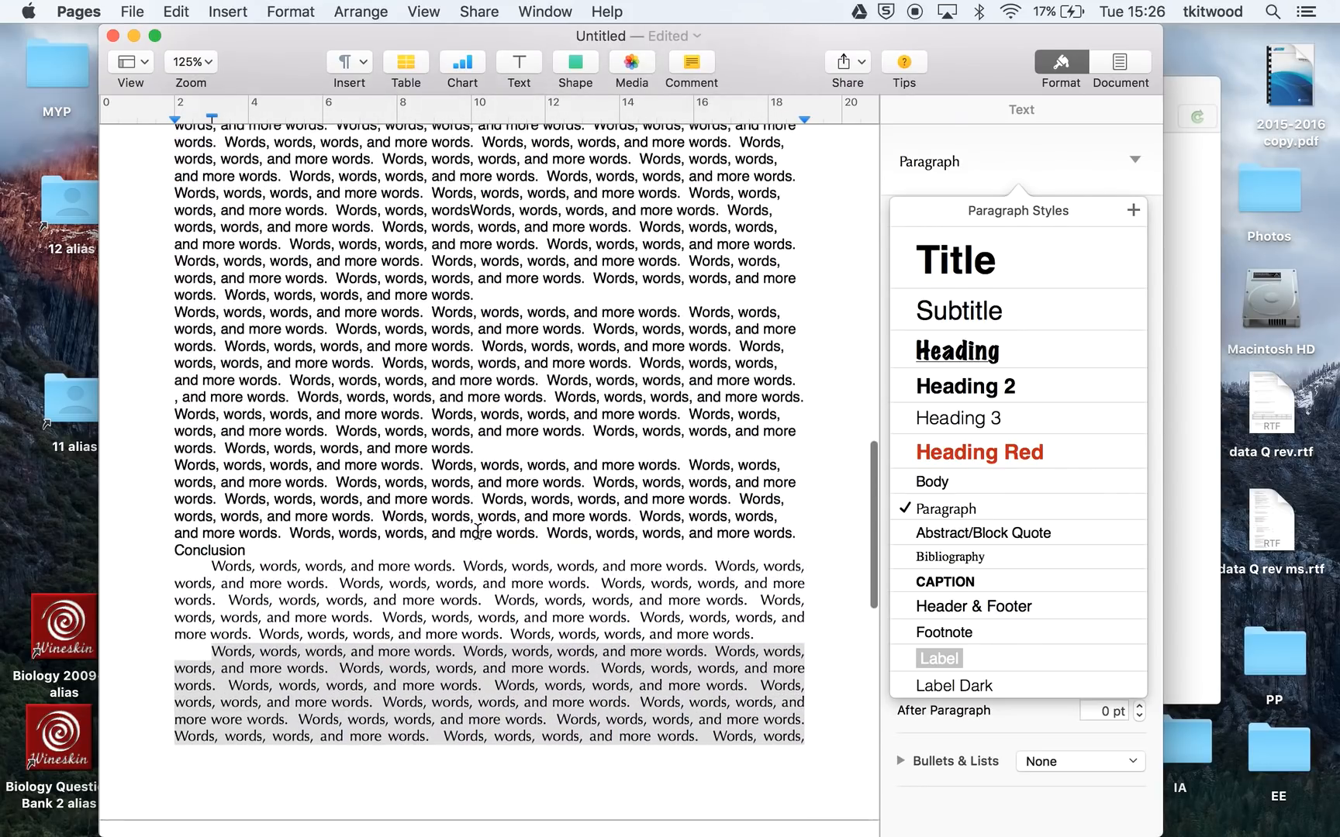
left_click(391, 558)
left_click_drag(392, 558, 356, 186)
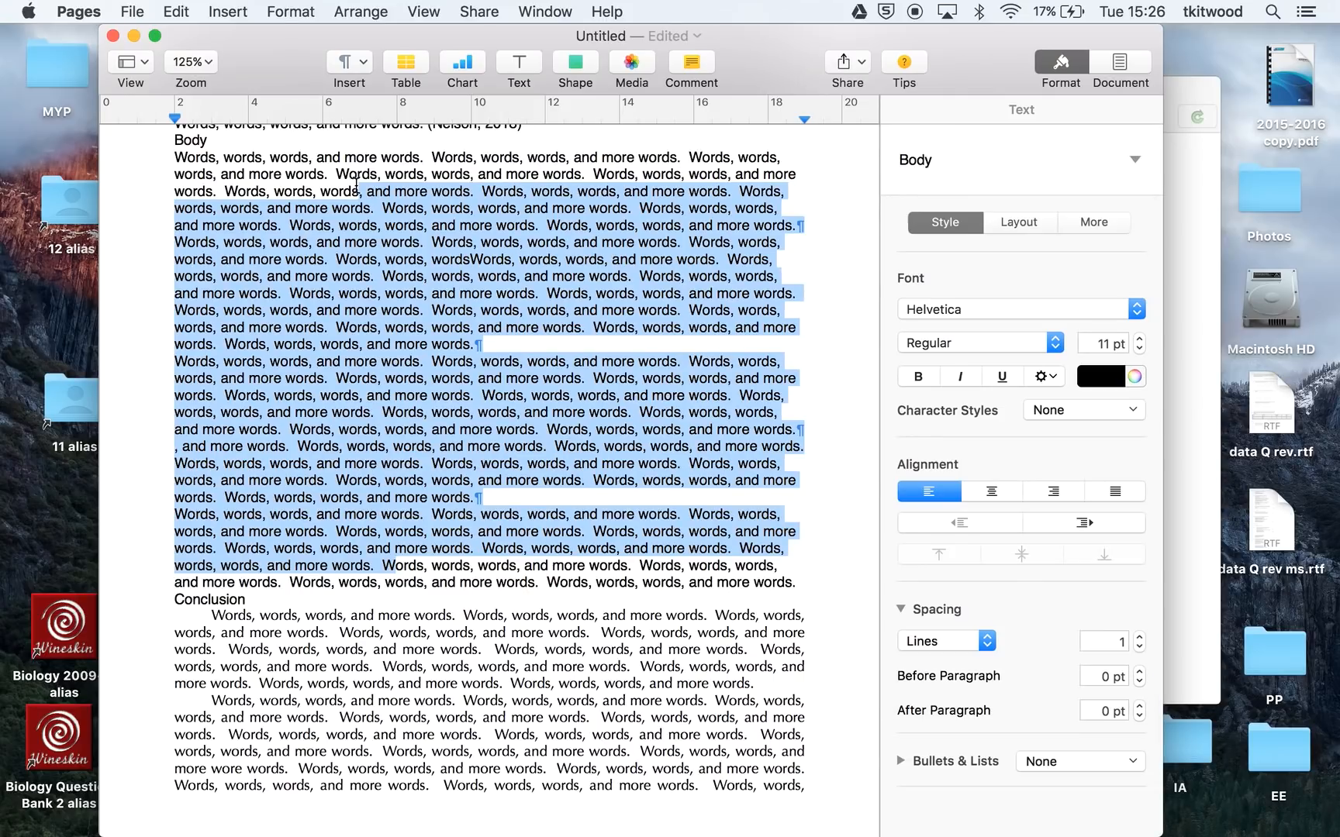
left_click(1129, 160)
left_click(943, 512)
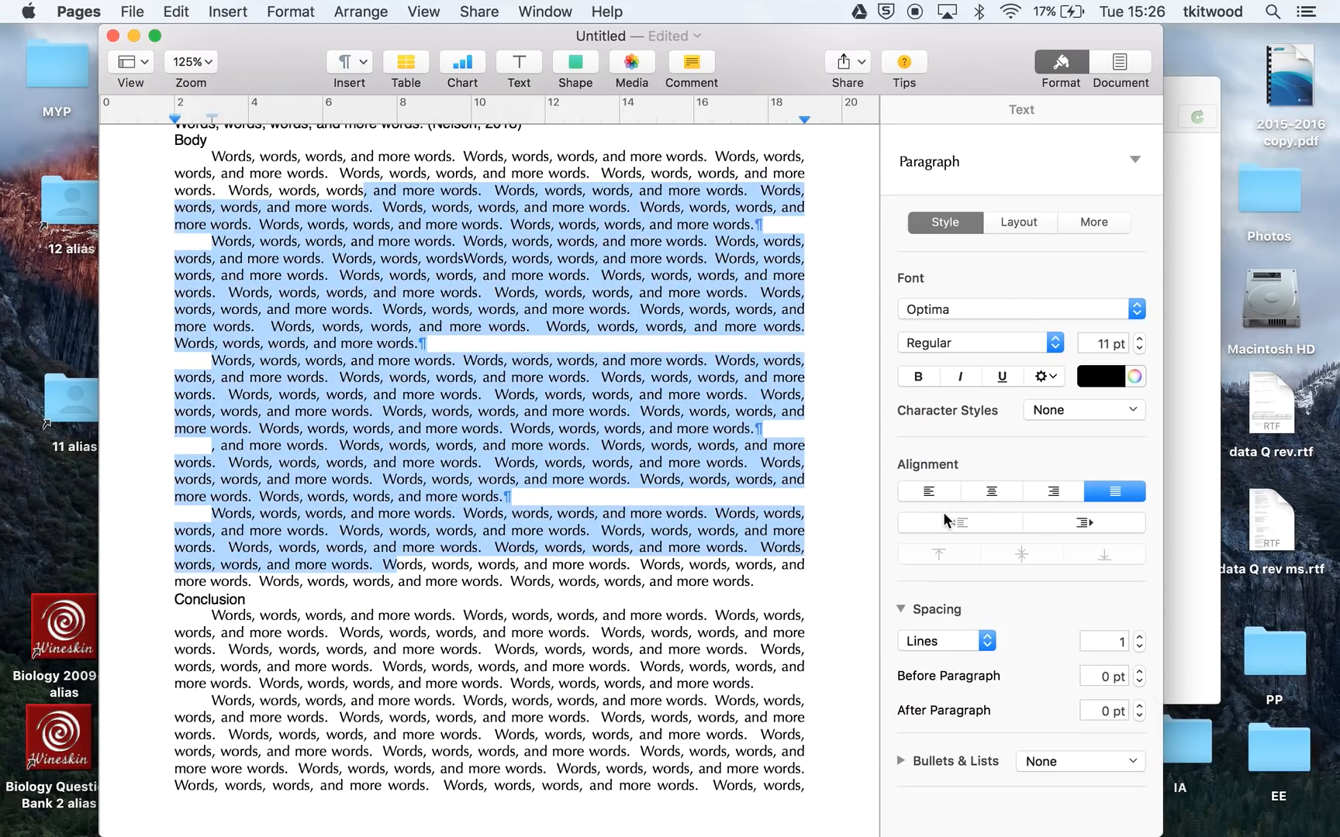
Apply the Paragraph style to all text paragraphs under the Introduction heading.
scroll(323, 290, "up", 8)
left_click(298, 356)
left_click_drag(298, 357, 335, 558)
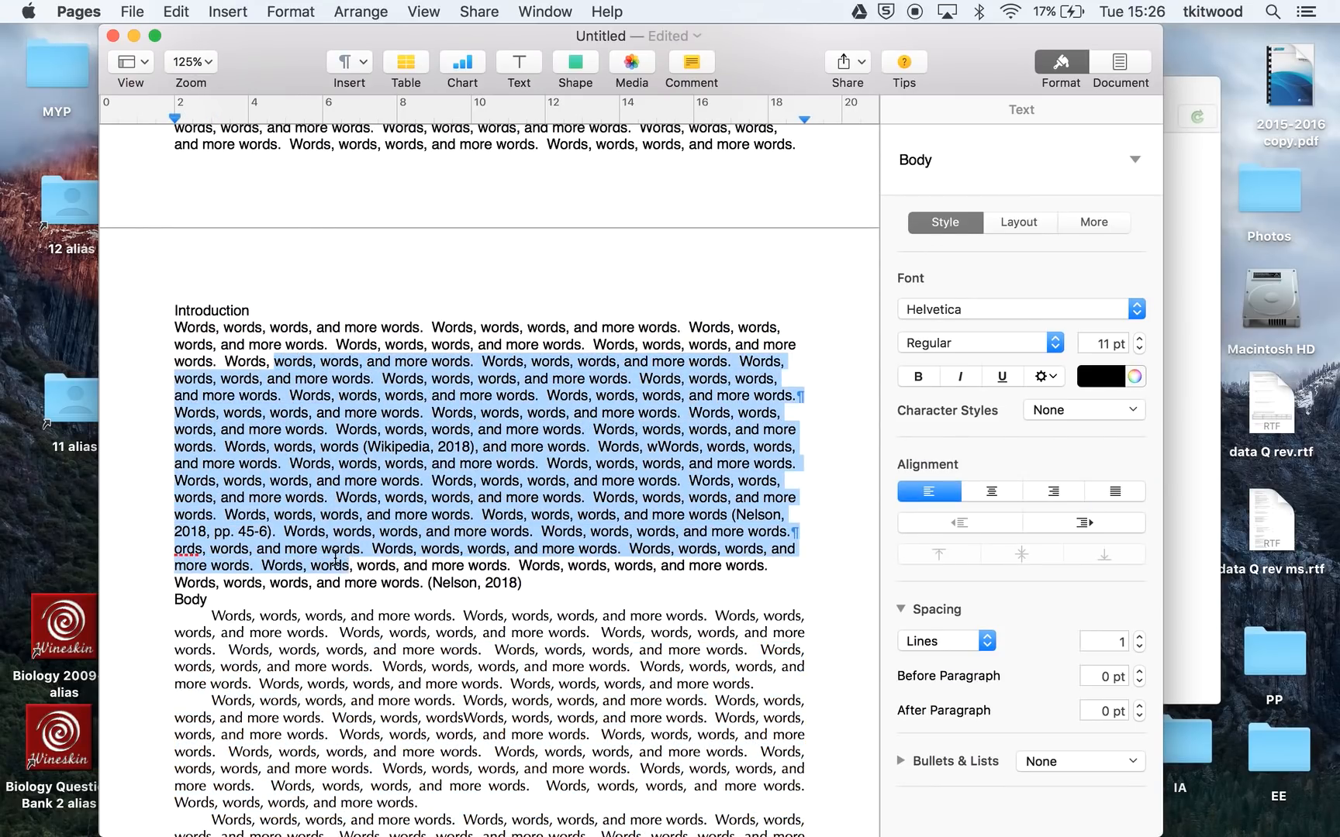
left_click(1125, 161)
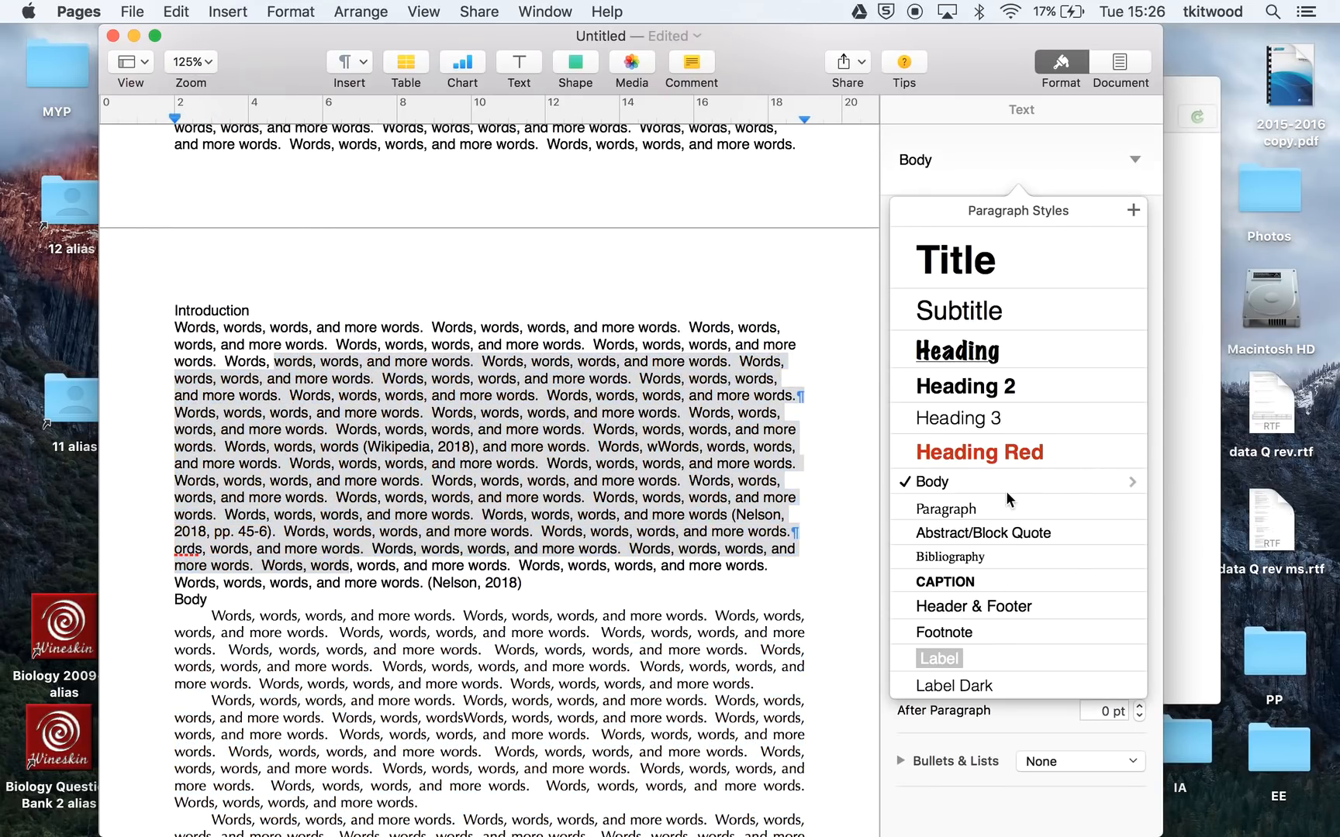
left_click(944, 508)
Delete the duplicate unformatted essay text ahead of the formatted sections, along with the blank line above the Introduction heading.
scroll(488, 376, "up", 3)
scroll(489, 376, "up", 6)
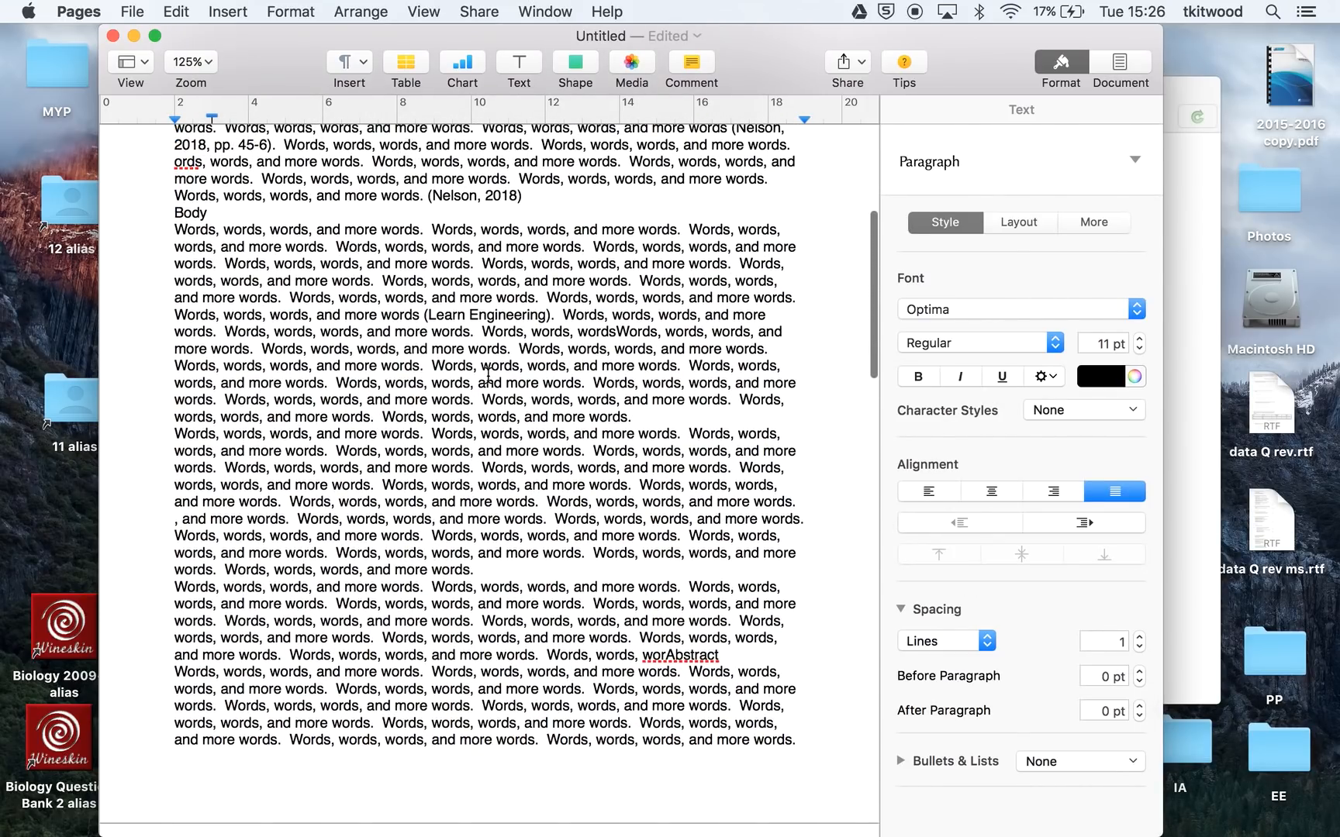
left_click_drag(805, 742, 65, 327)
scroll(659, 481, "up", 5)
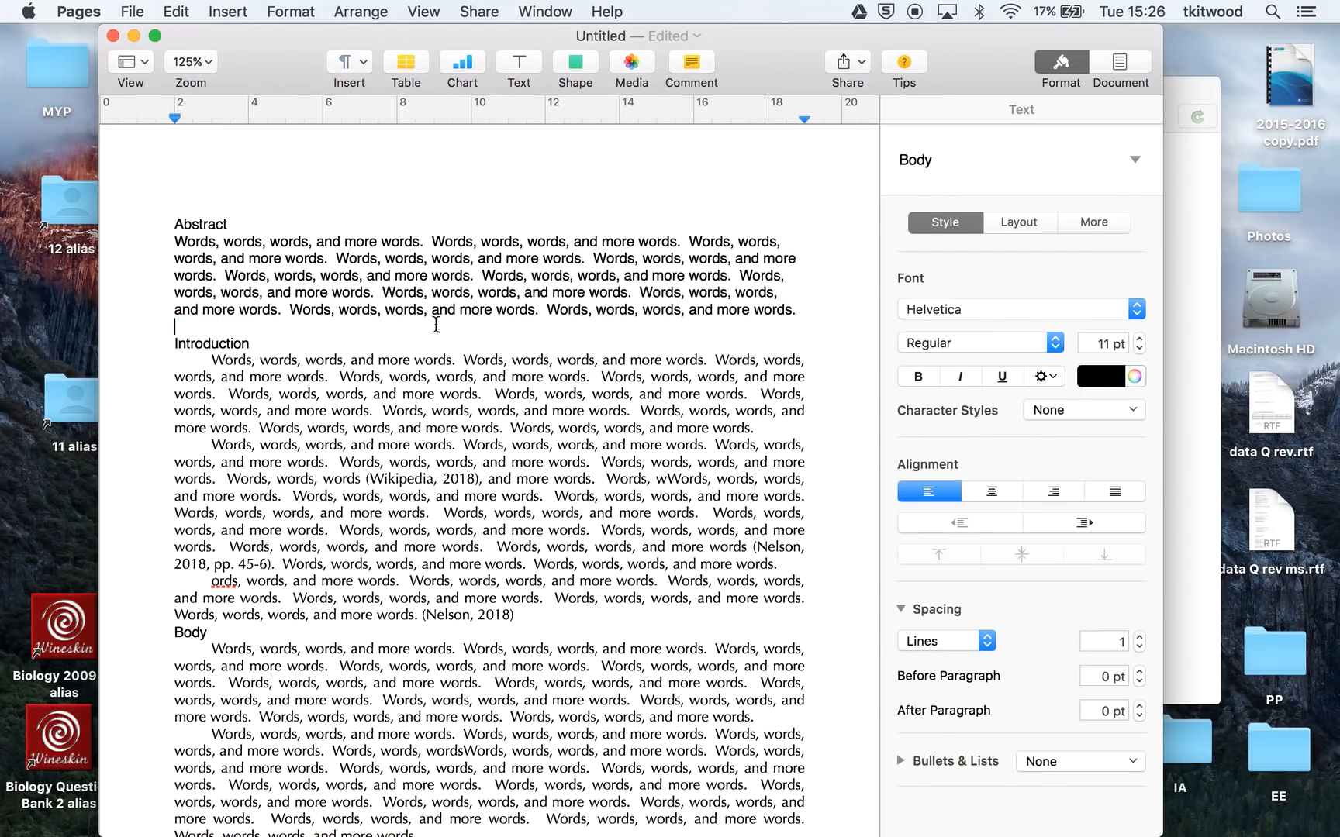
key("BackSpace")
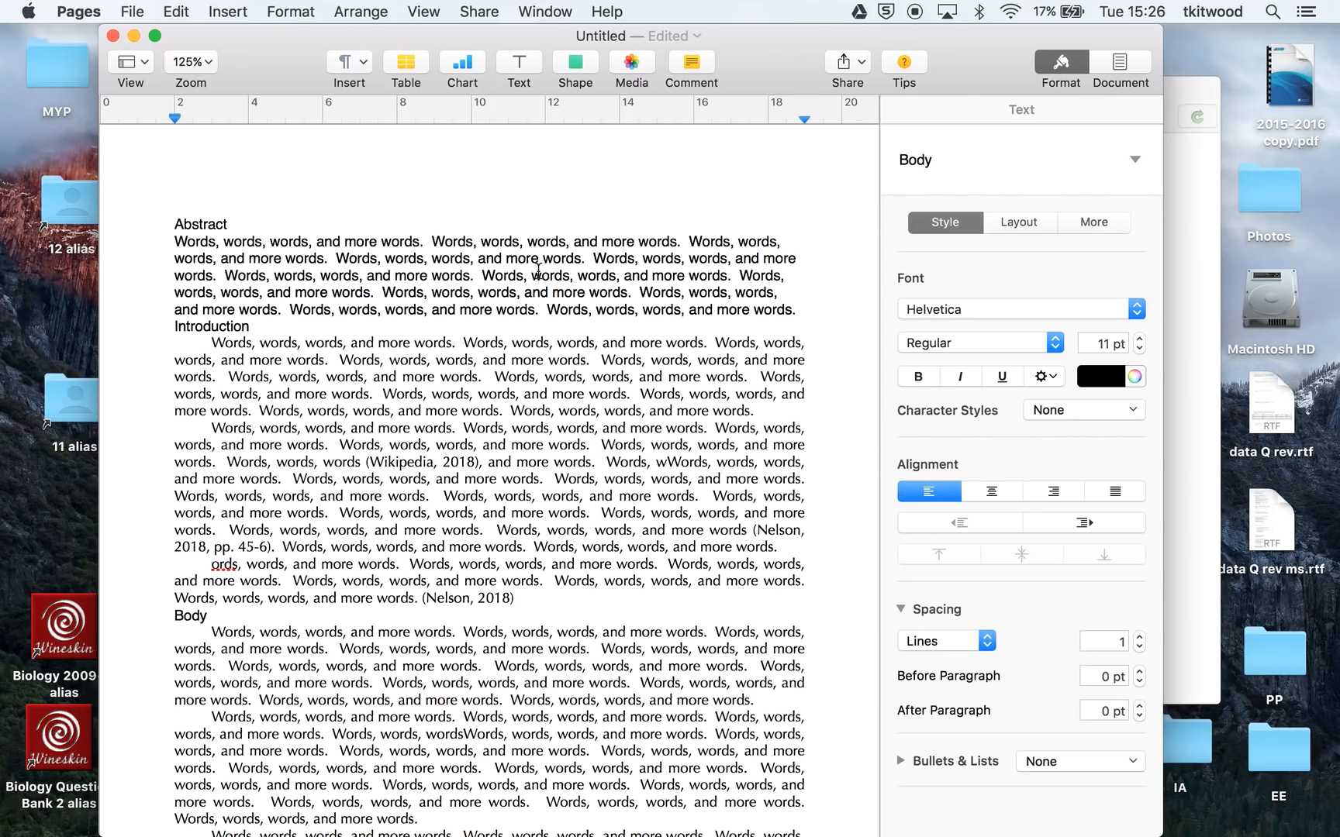
Apply the Abstract/Block Quote style to the abstract text and the Heading style to the Abstract title.
left_click(1134, 160)
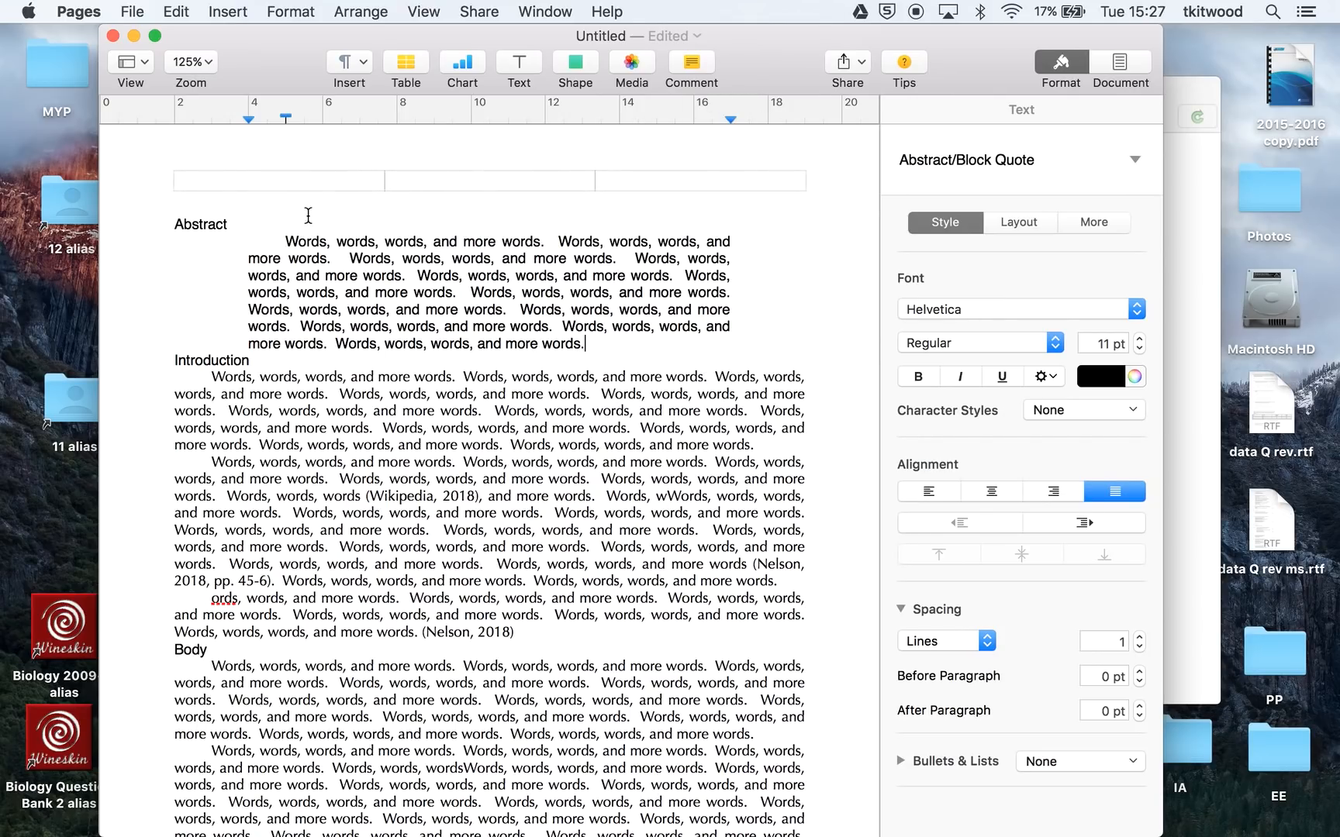
left_click(193, 229)
left_click(962, 161)
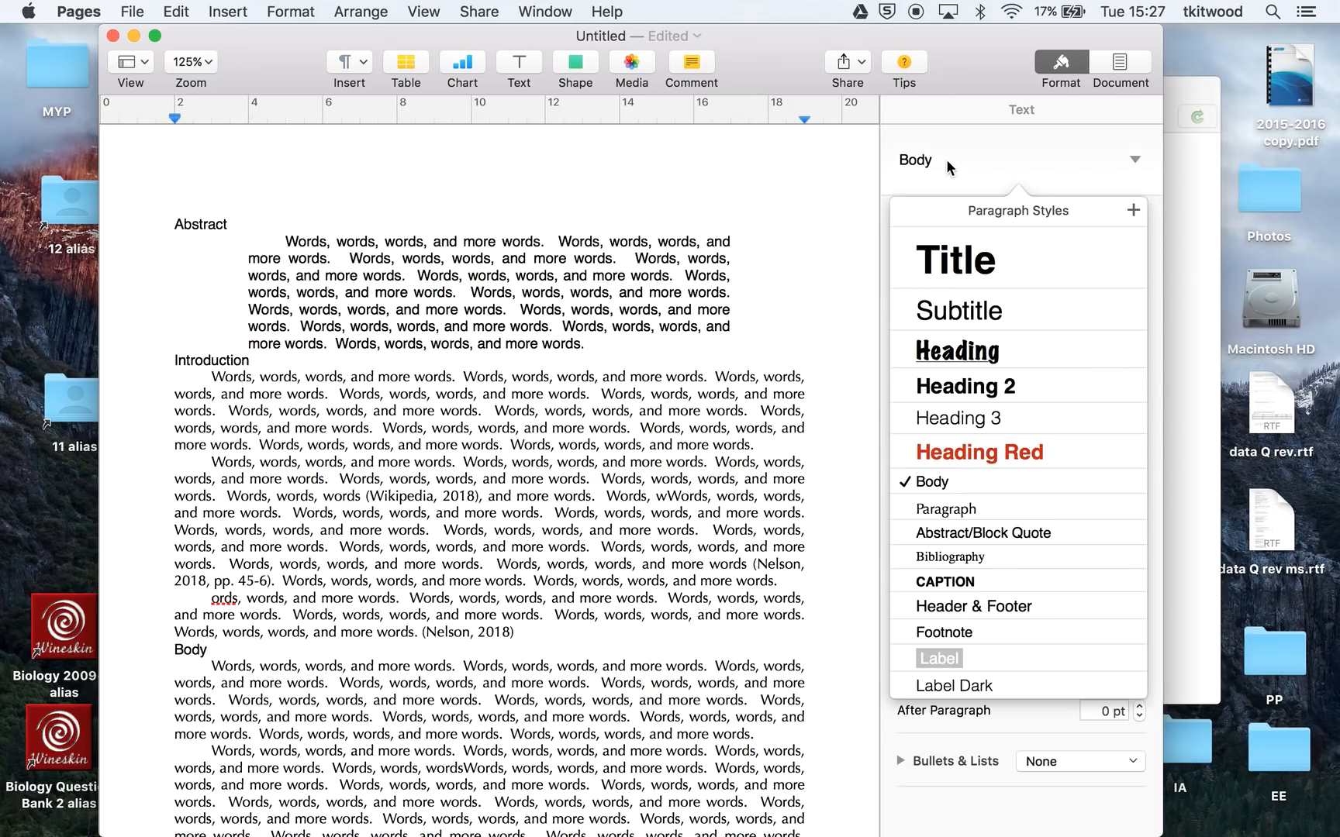
left_click(956, 348)
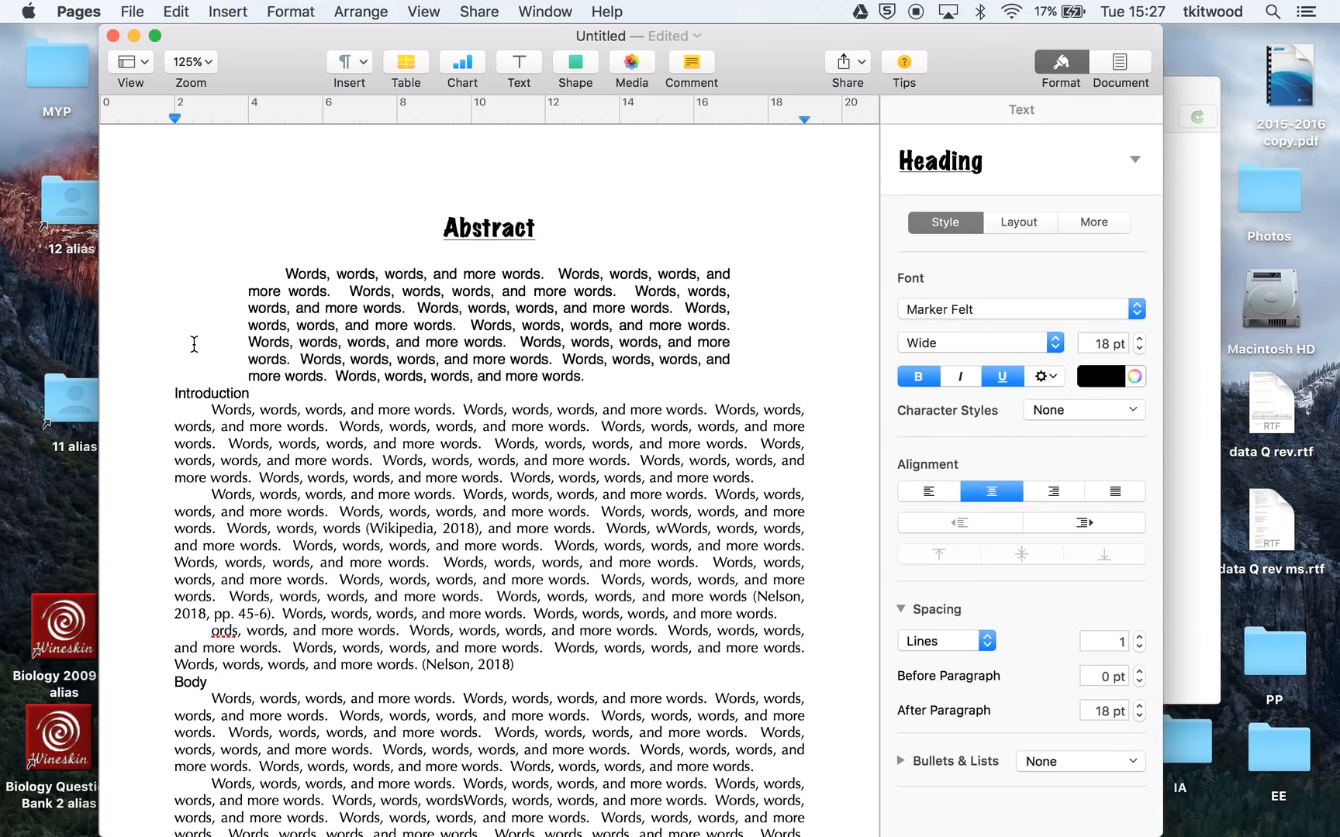
Apply the Heading style to the Introduction title.
left_click(204, 393)
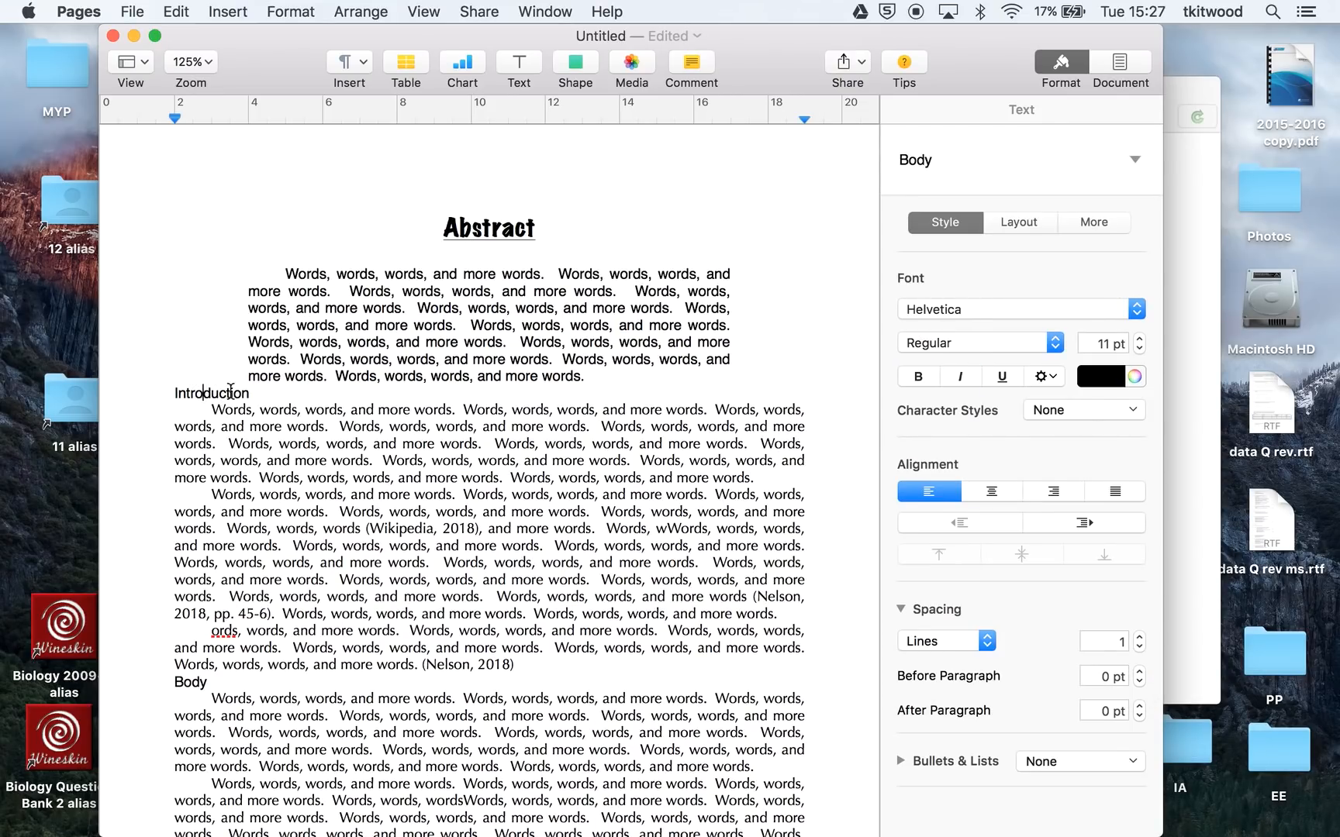
left_click(948, 156)
left_click(948, 346)
Set the Introduction heading's spacing before the paragraph to 12 pt and update the Heading style with it.
scroll(553, 673, "down", 10)
scroll(554, 673, "up", 6)
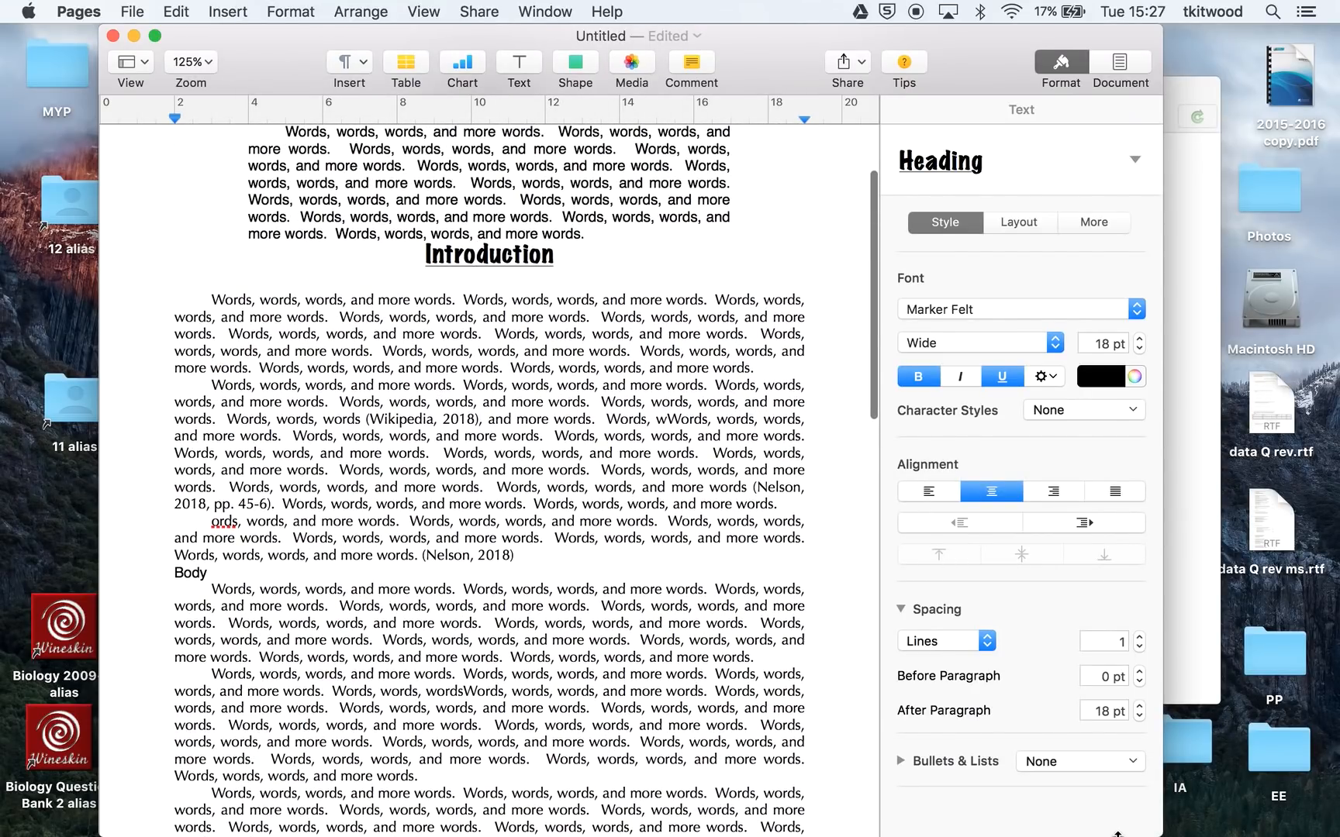
scroll(571, 513, "up", 3)
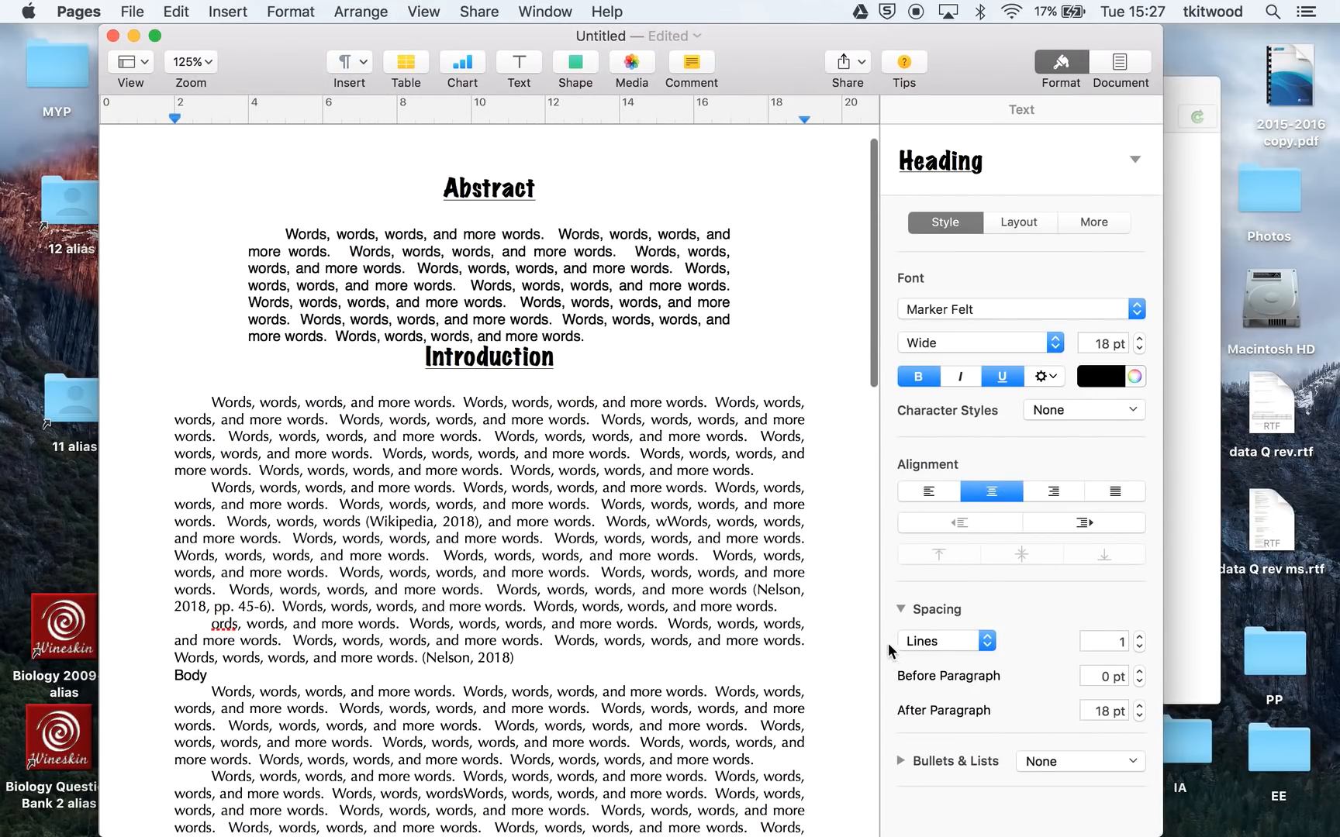
double_click(1100, 679)
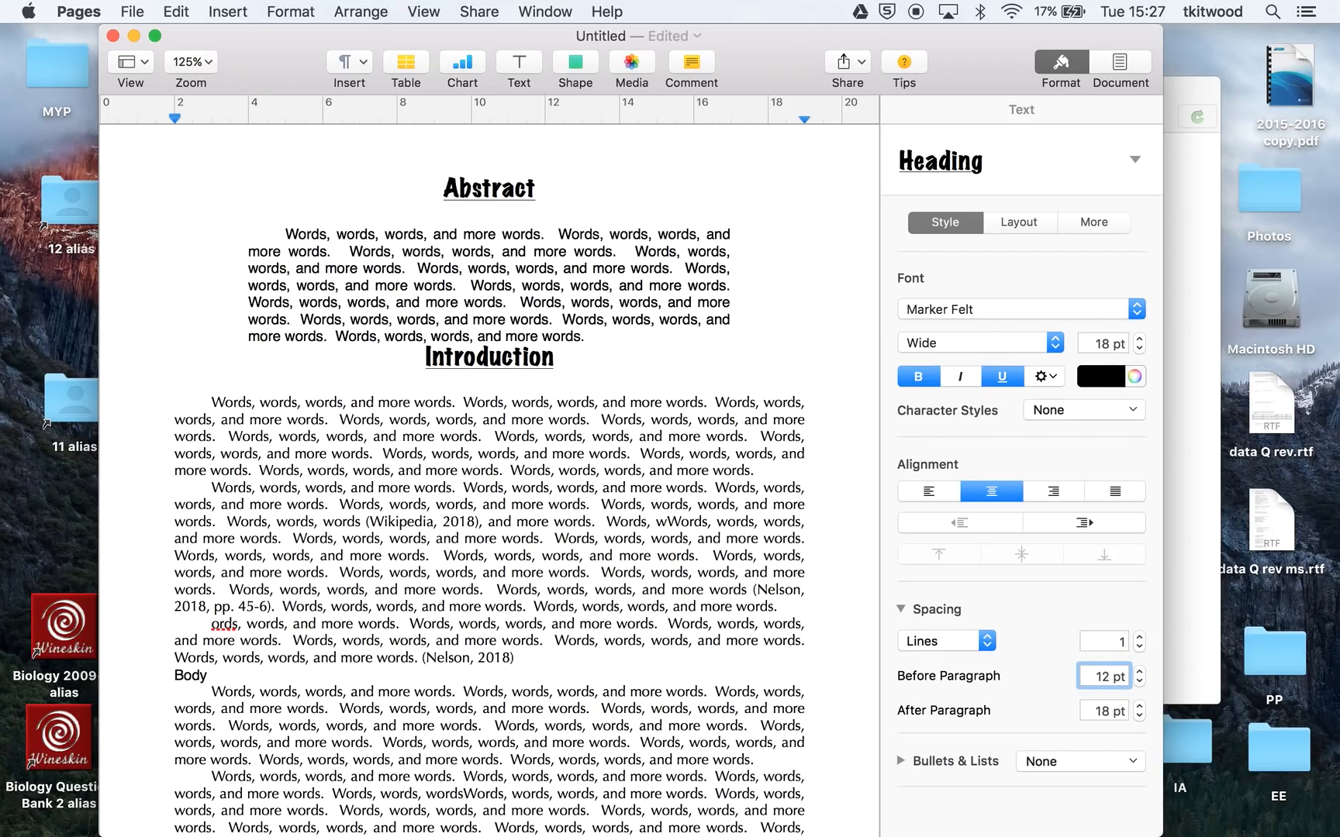
key("Return")
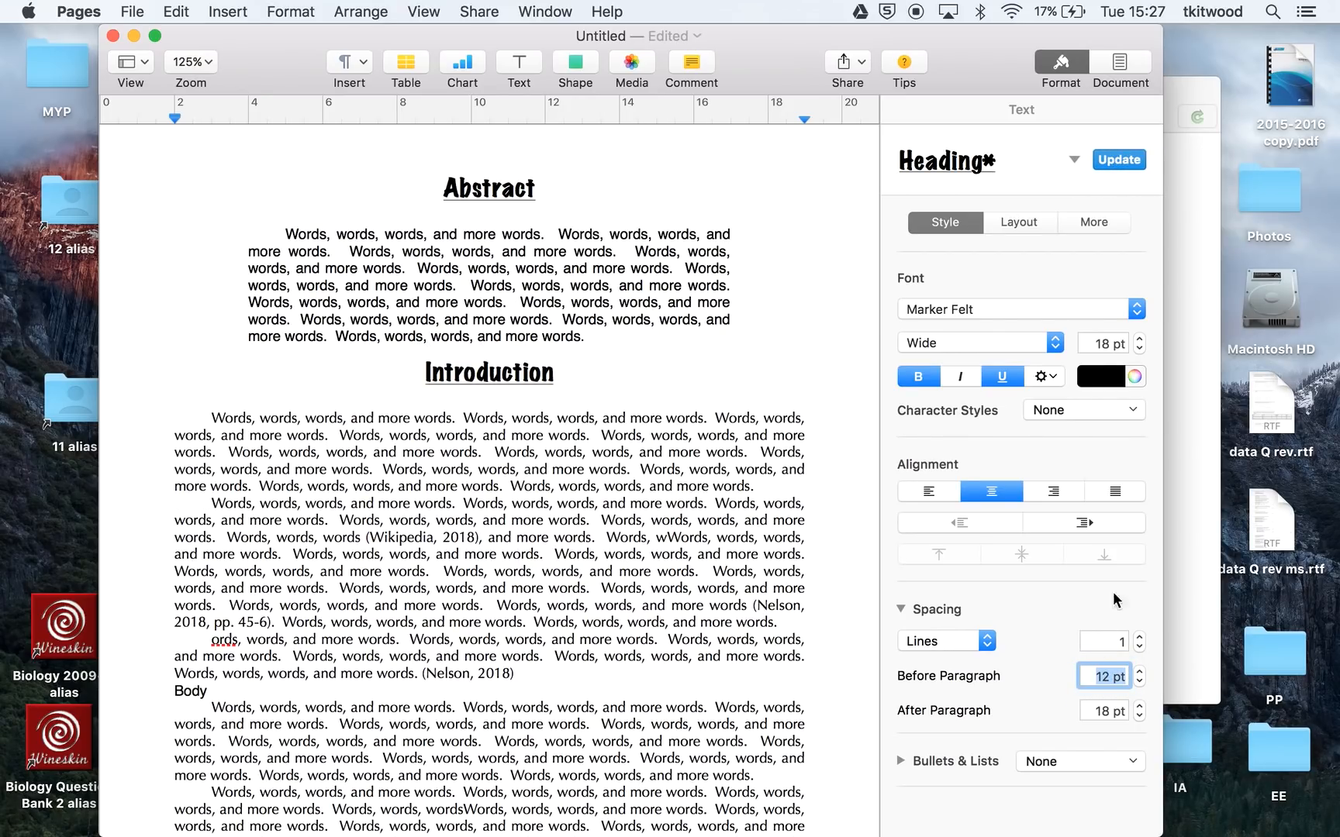
left_click(1115, 161)
Apply the Heading style to the Body title.
scroll(577, 550, "down", 5)
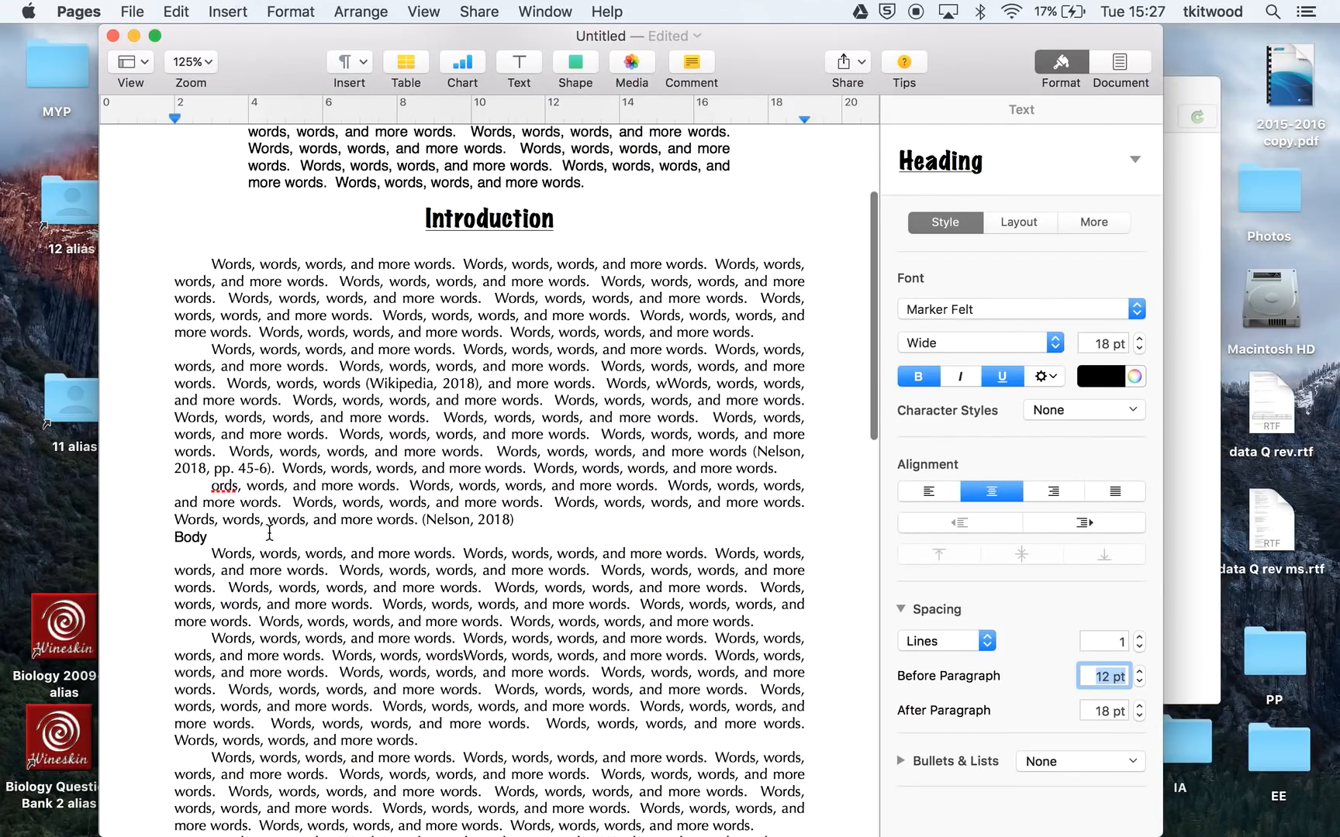
left_click(185, 538)
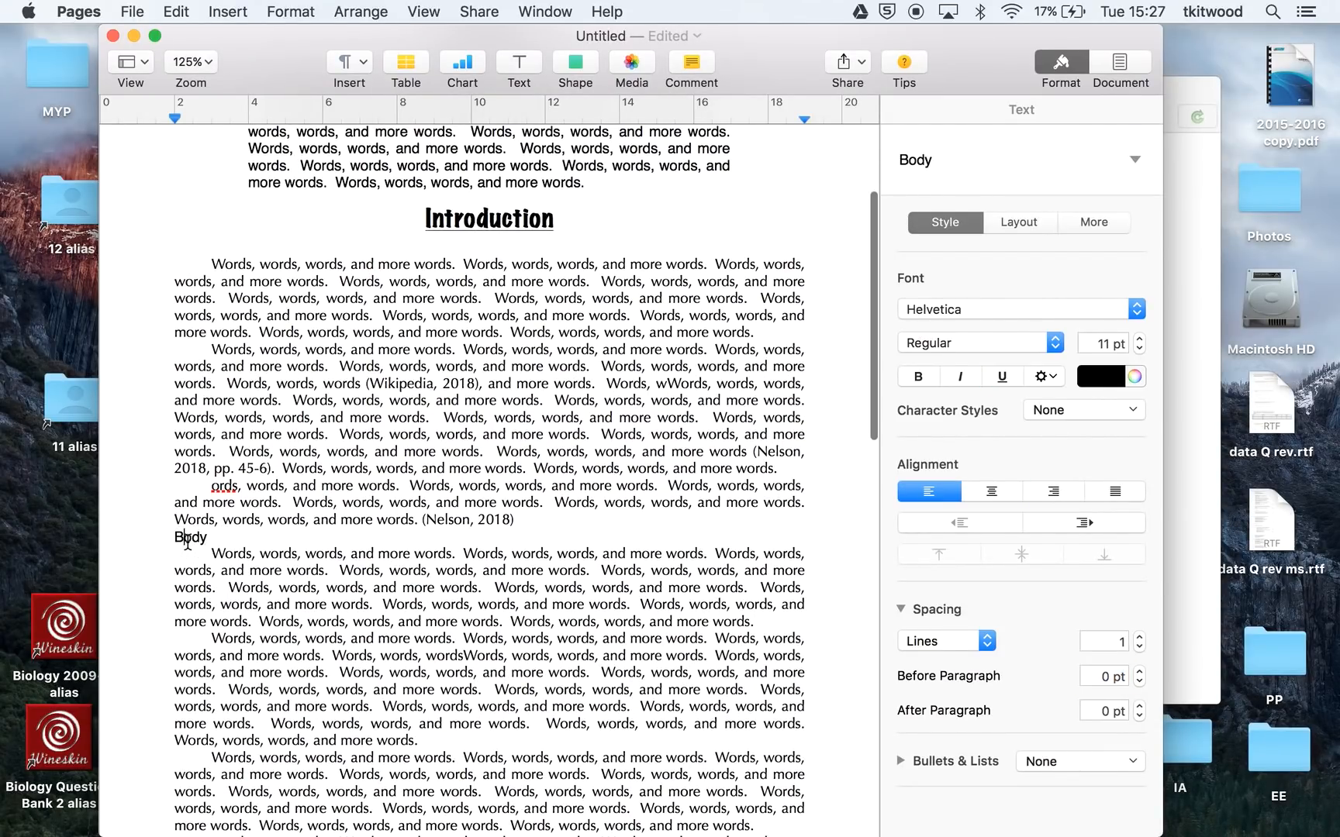
double_click(187, 538)
left_click(928, 170)
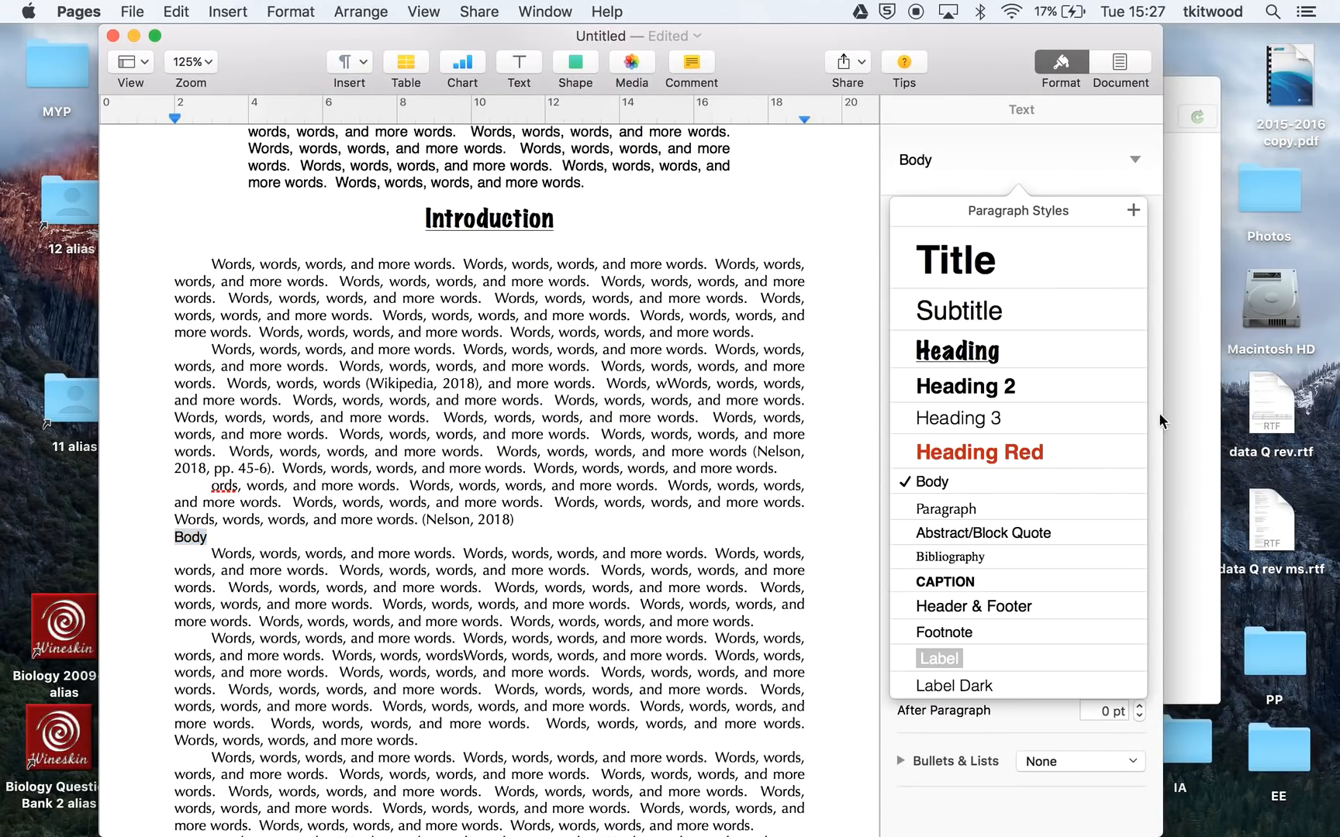
left_click(983, 359)
Apply the Heading style to the Works Cited title at the end of the essay.
scroll(597, 583, "down", 5)
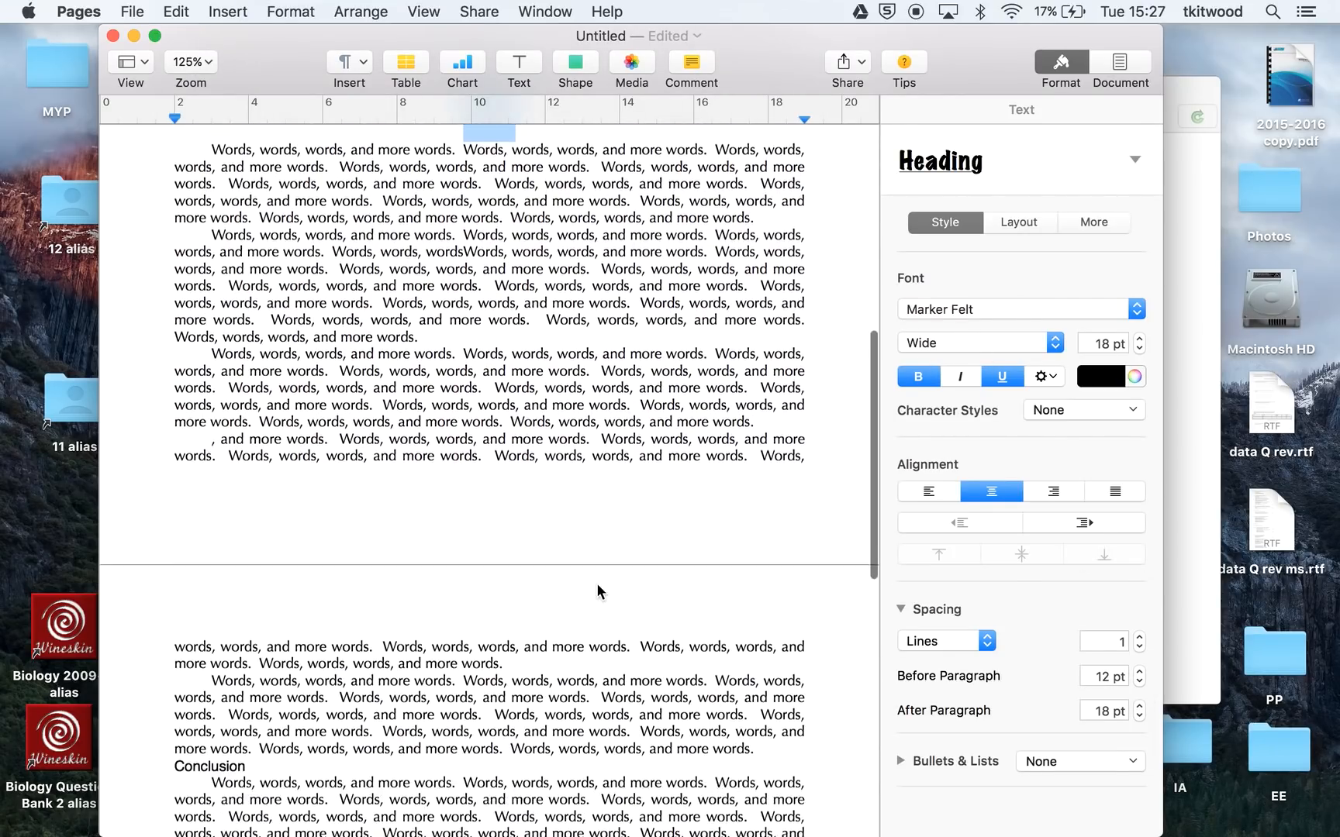
scroll(597, 583, "down", 10)
left_click(210, 563)
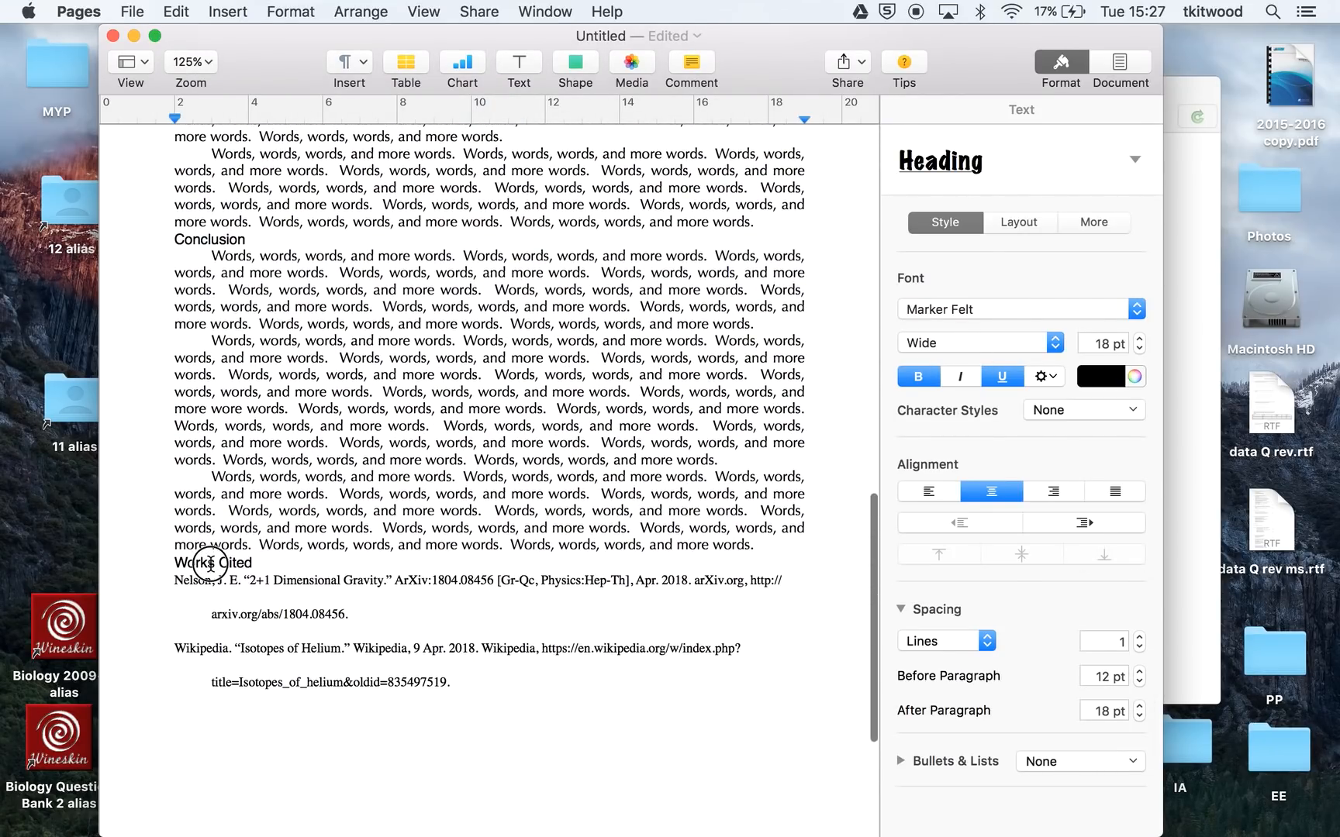
left_click(966, 159)
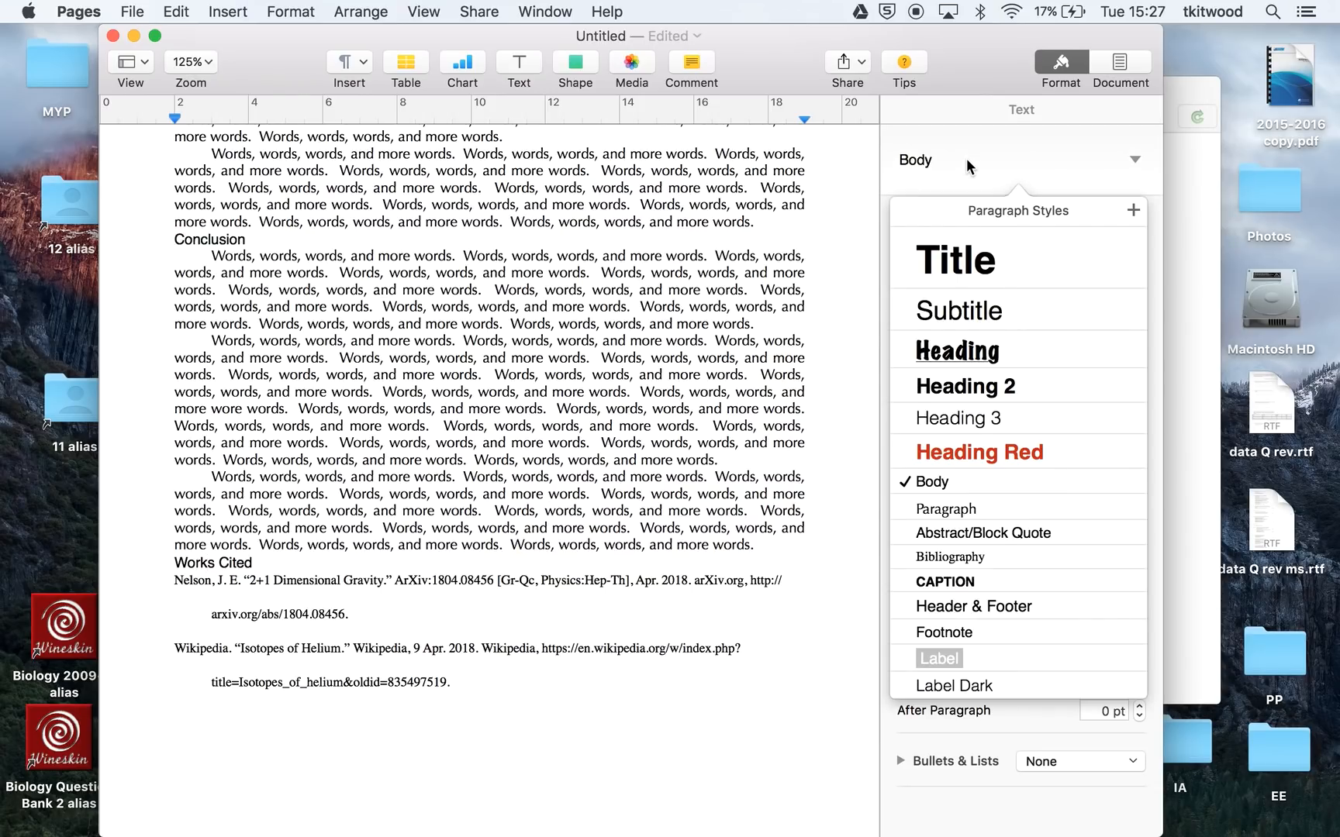
left_click(965, 358)
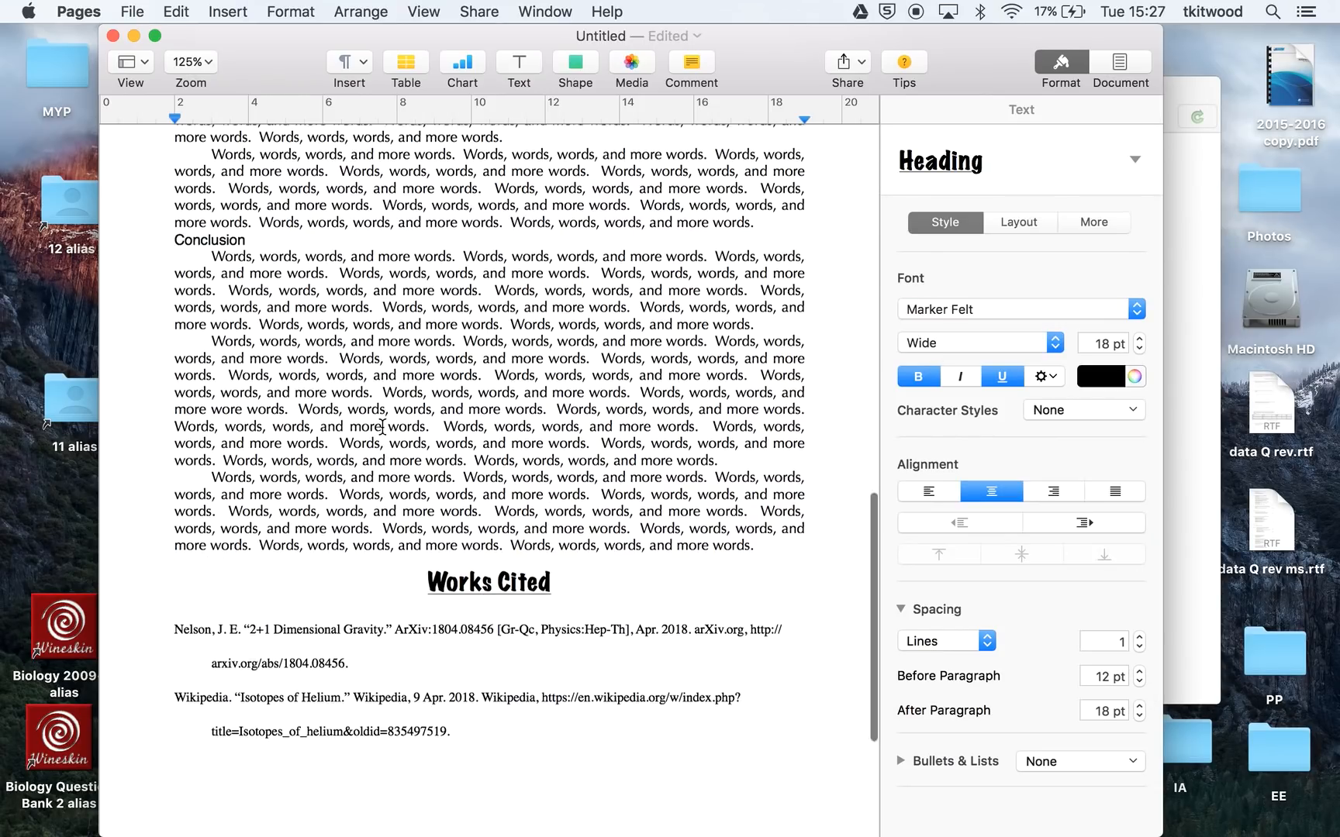
Add the heading "Table of Contents" on its own line directly above the Introduction heading.
scroll(381, 427, "up", 15)
left_click(395, 429)
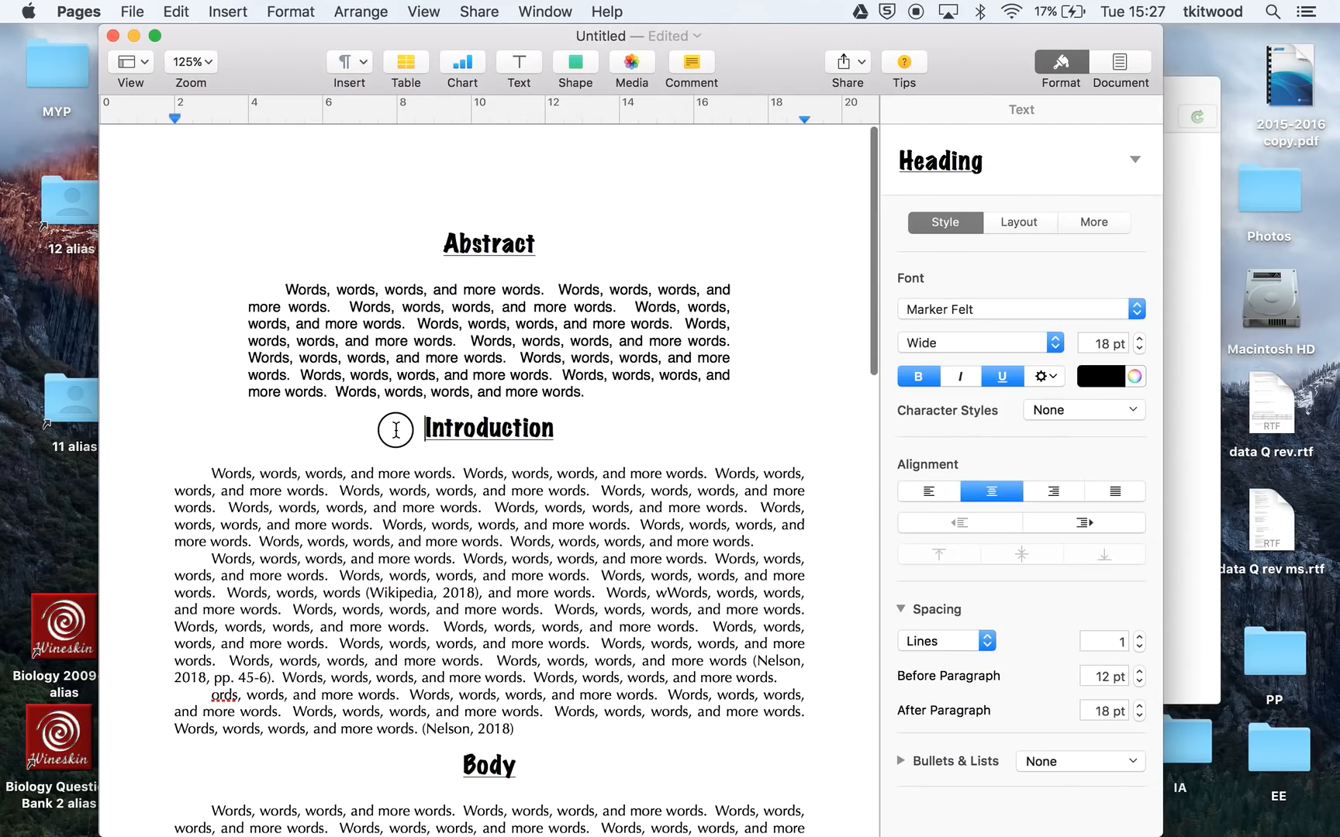
key("Return")
type("Table")
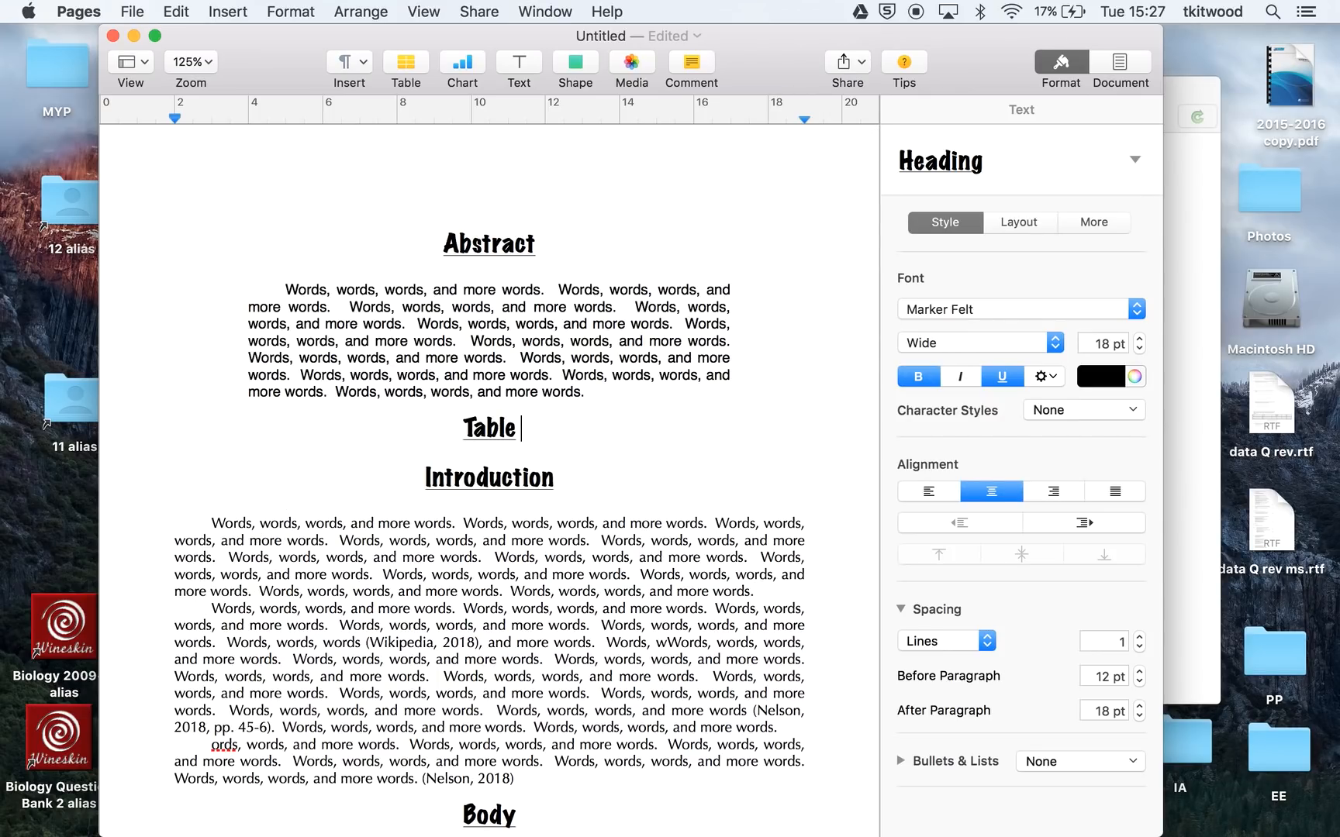
type(" of Con")
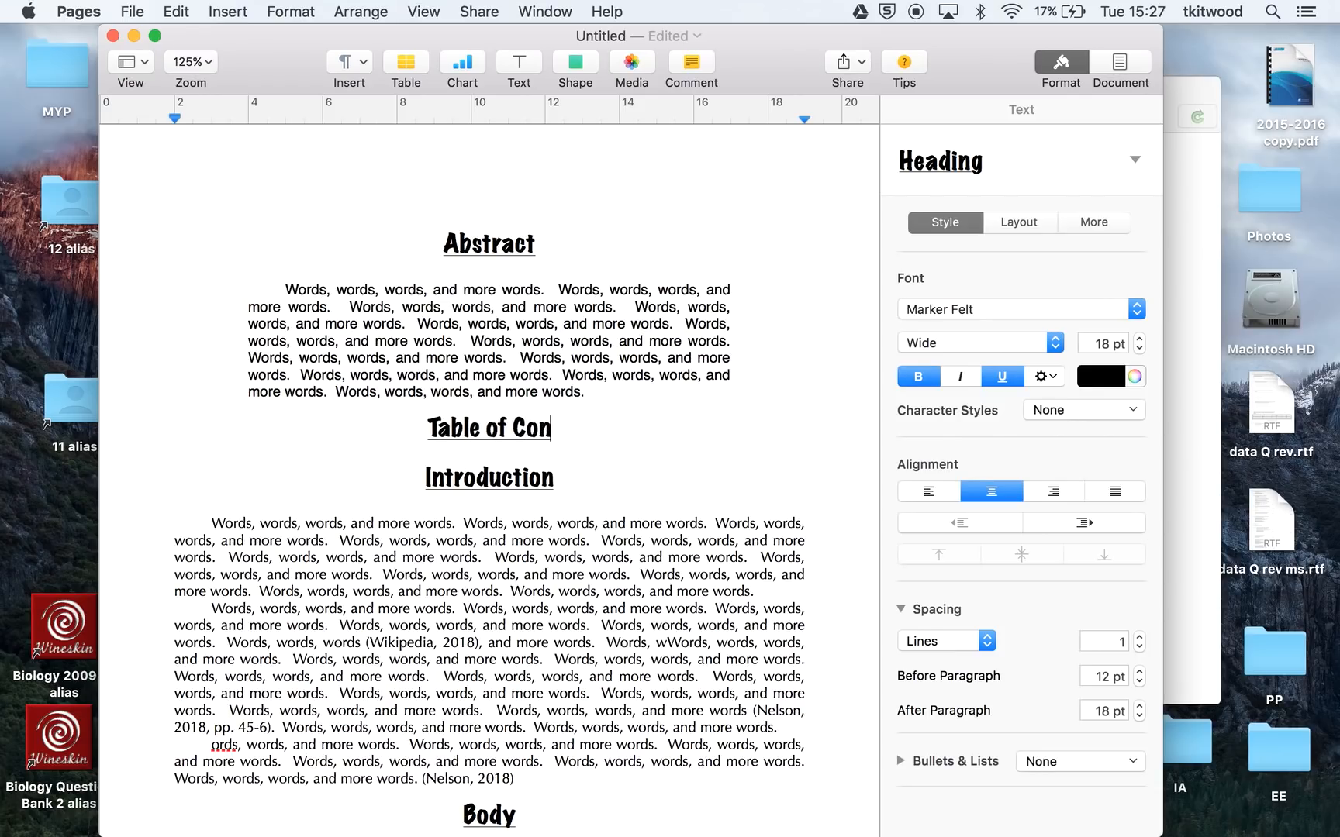
type("tents")
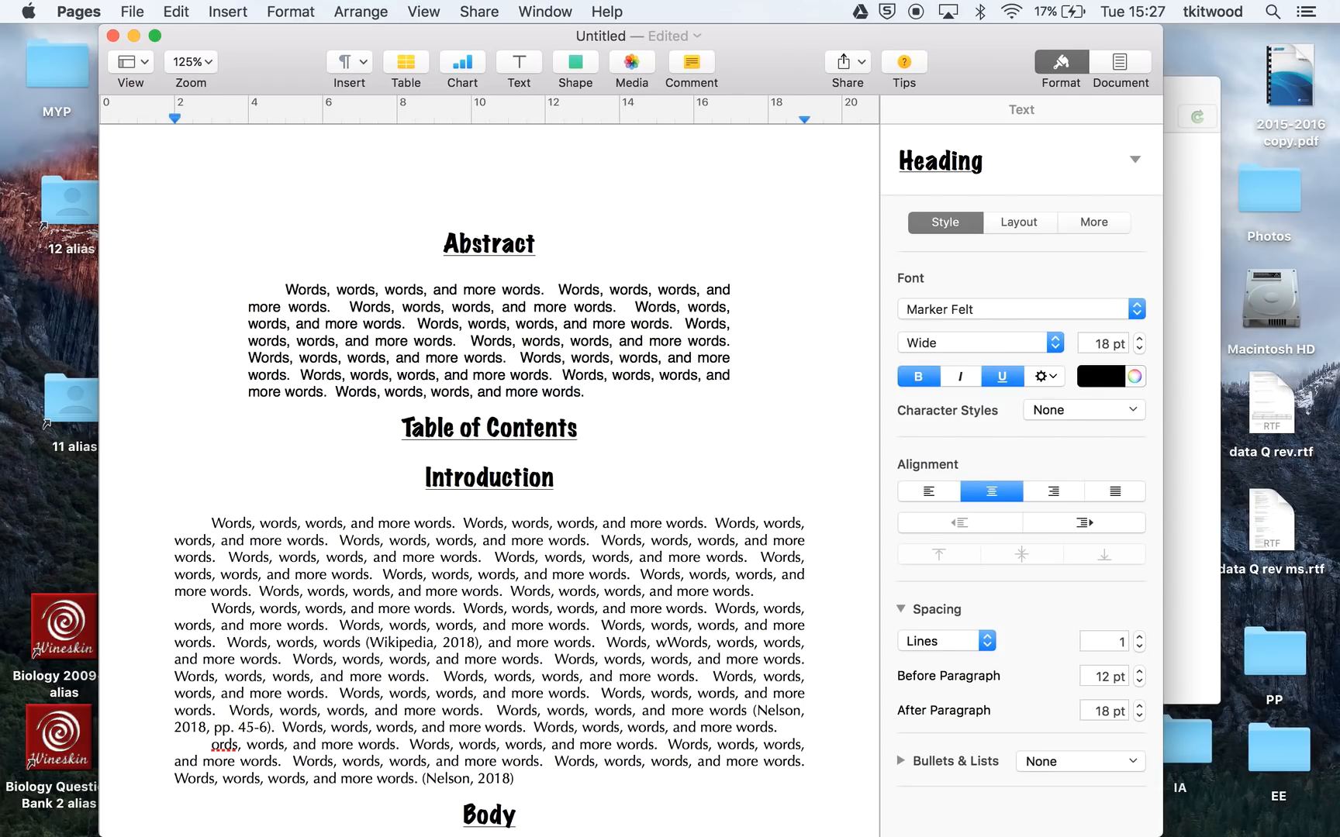
Insert a table of contents covering the entire document on a new line below the Table of Contents heading.
key("Return")
left_click(221, 10)
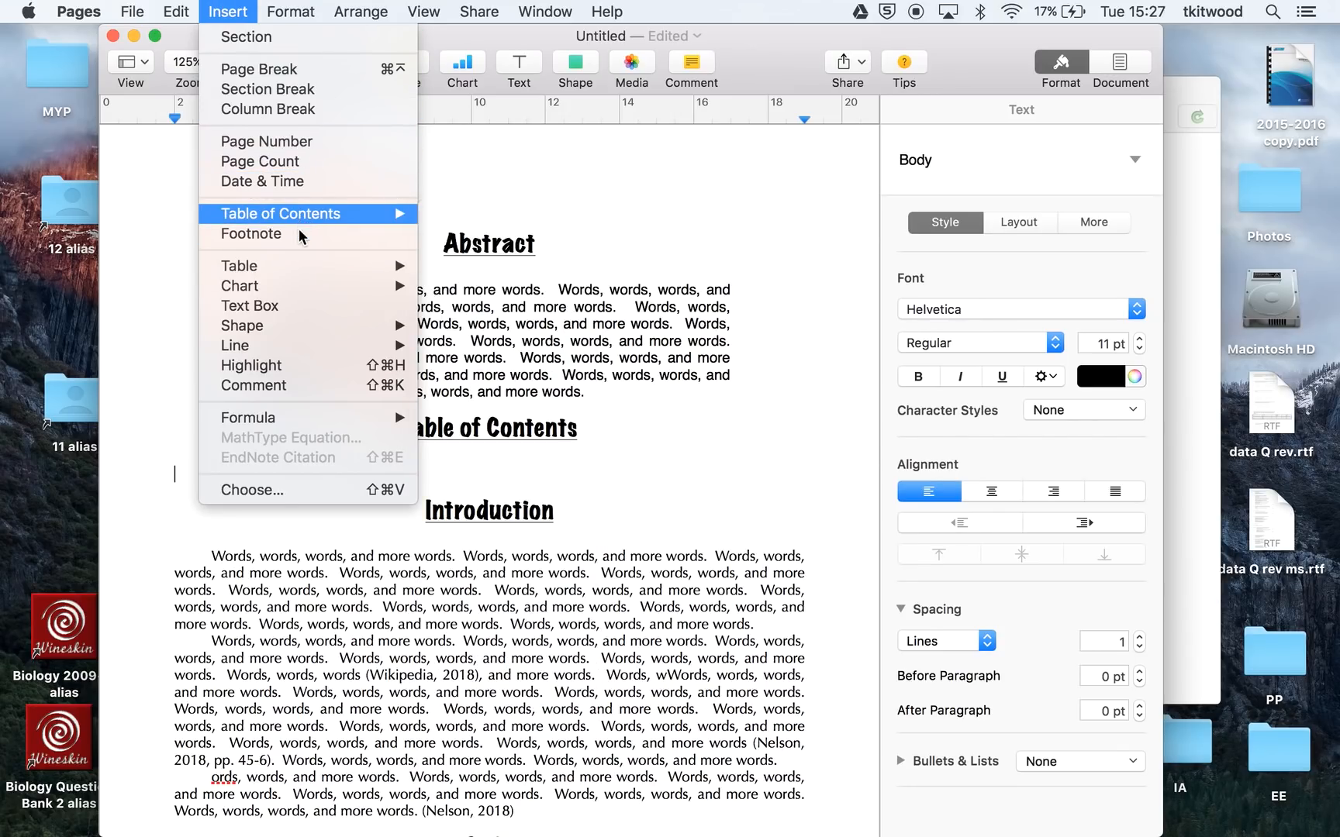
mouse_move(301, 218)
left_click(500, 215)
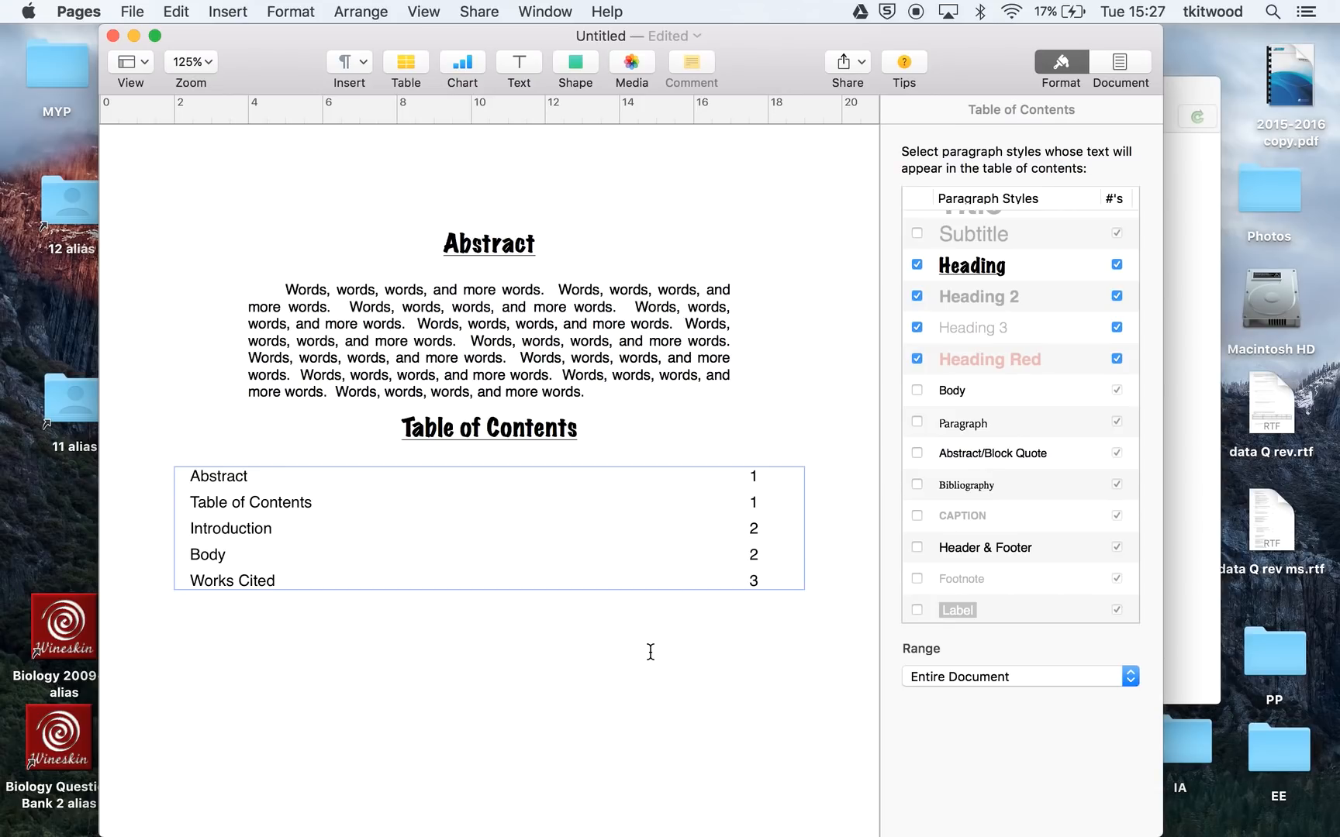
Remove the gap between the table of contents and Introduction, and reapply the Heading style to the Introduction title.
left_click(651, 652)
scroll(439, 705, "down", 10)
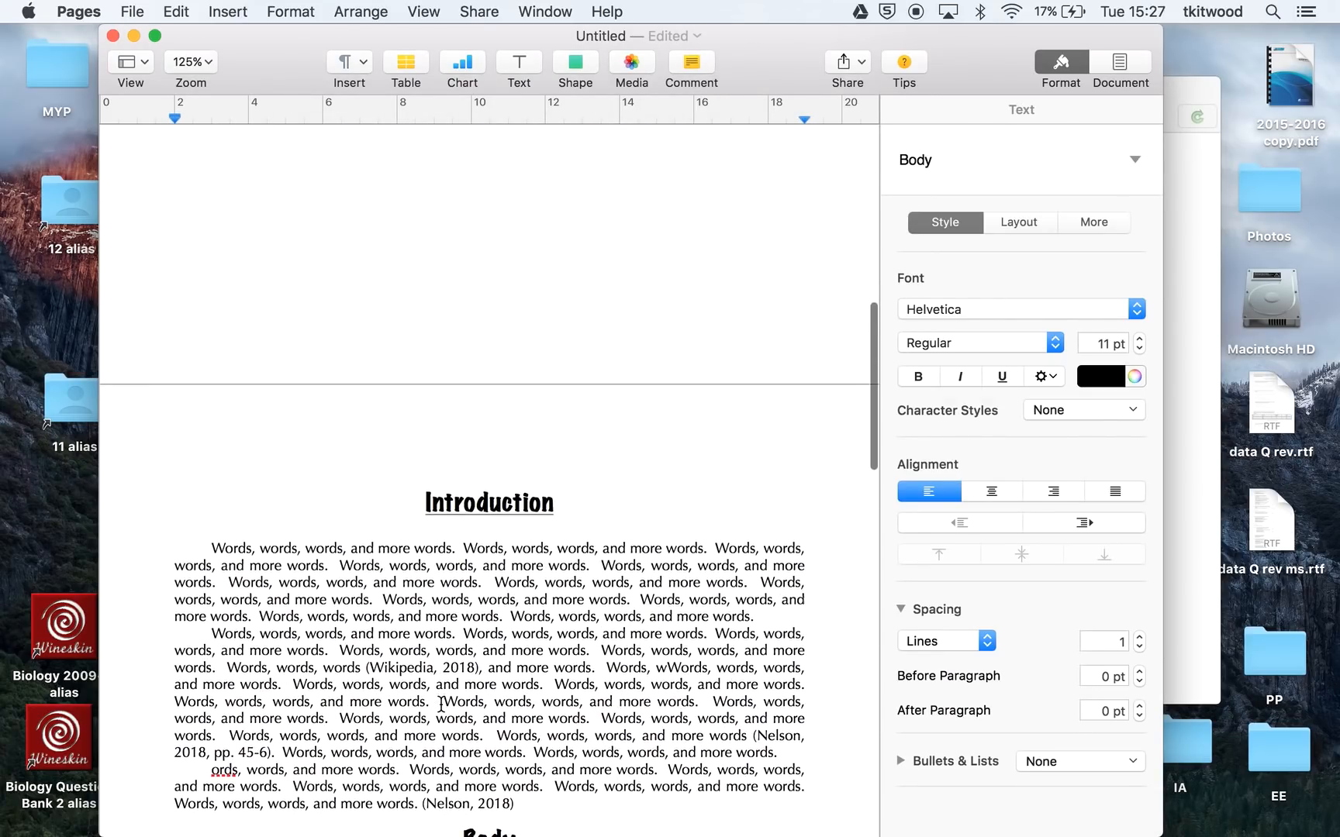
left_click(399, 524)
scroll(399, 524, "down", 1)
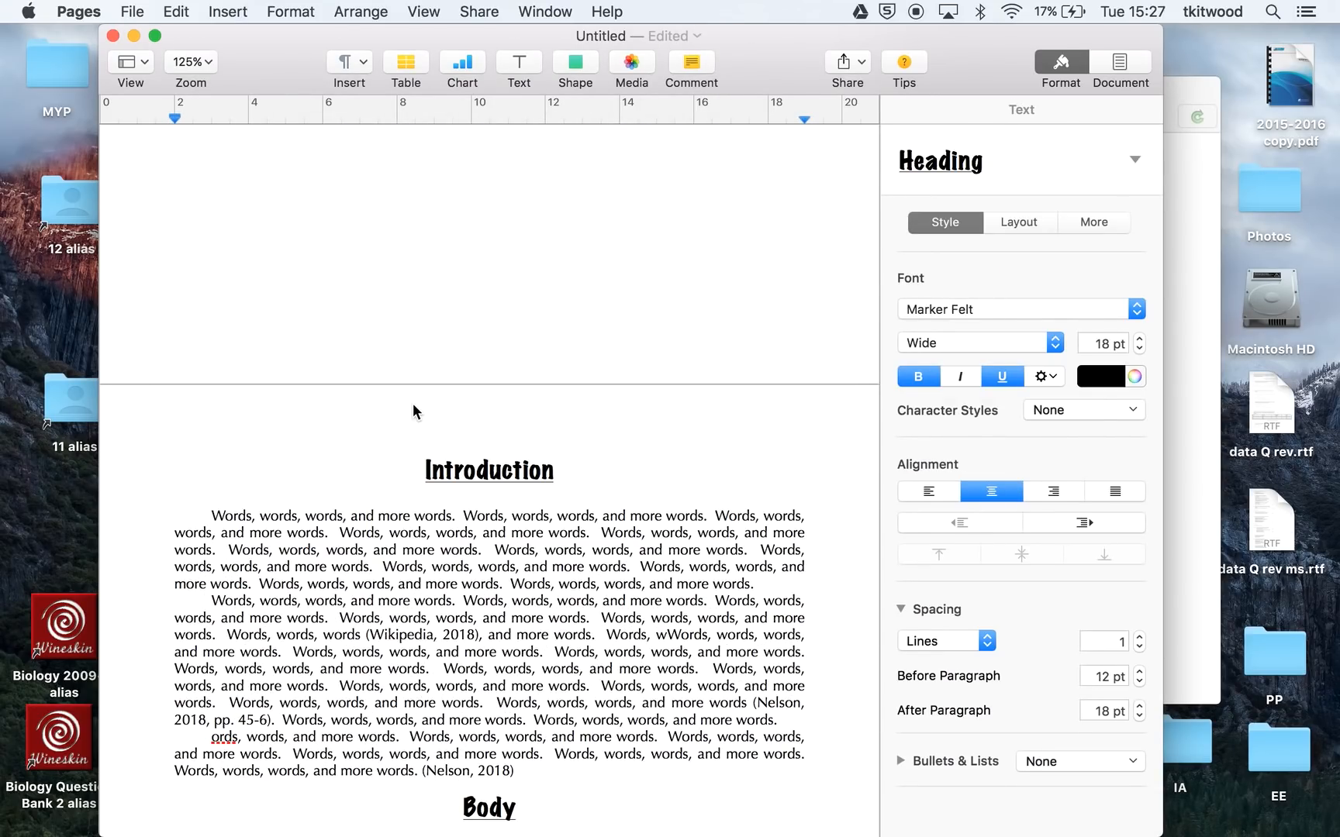
key("BackSpace")
scroll(460, 380, "up", 5)
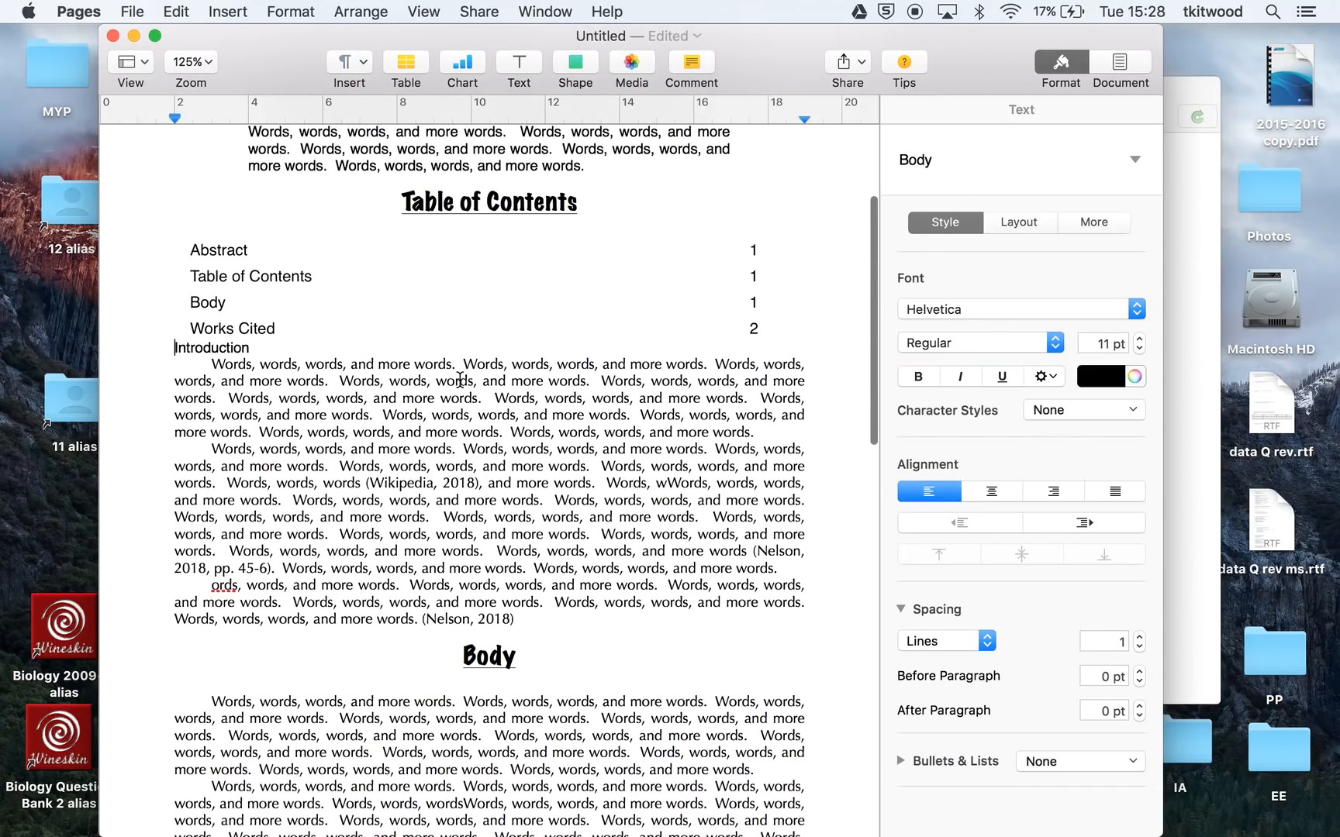
left_click(1068, 157)
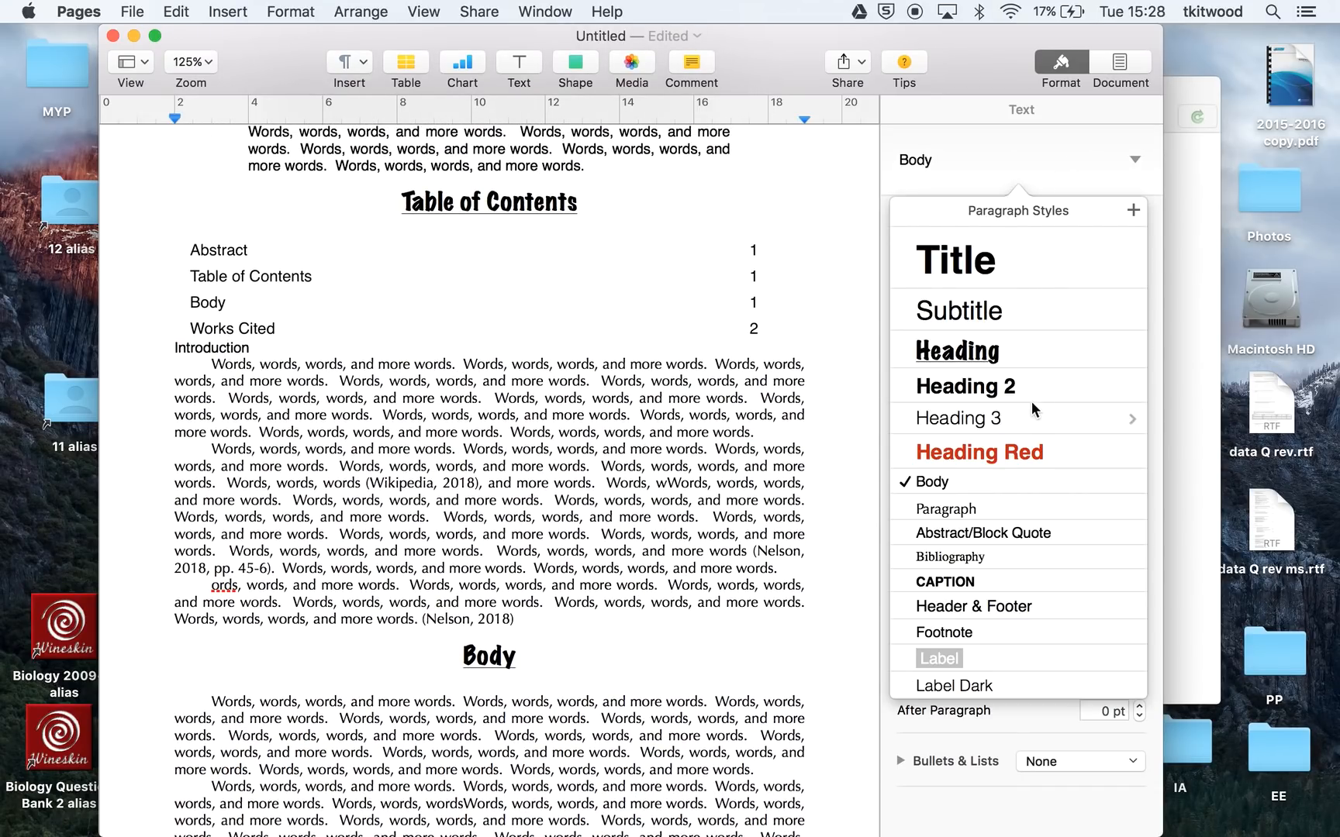
left_click(1008, 350)
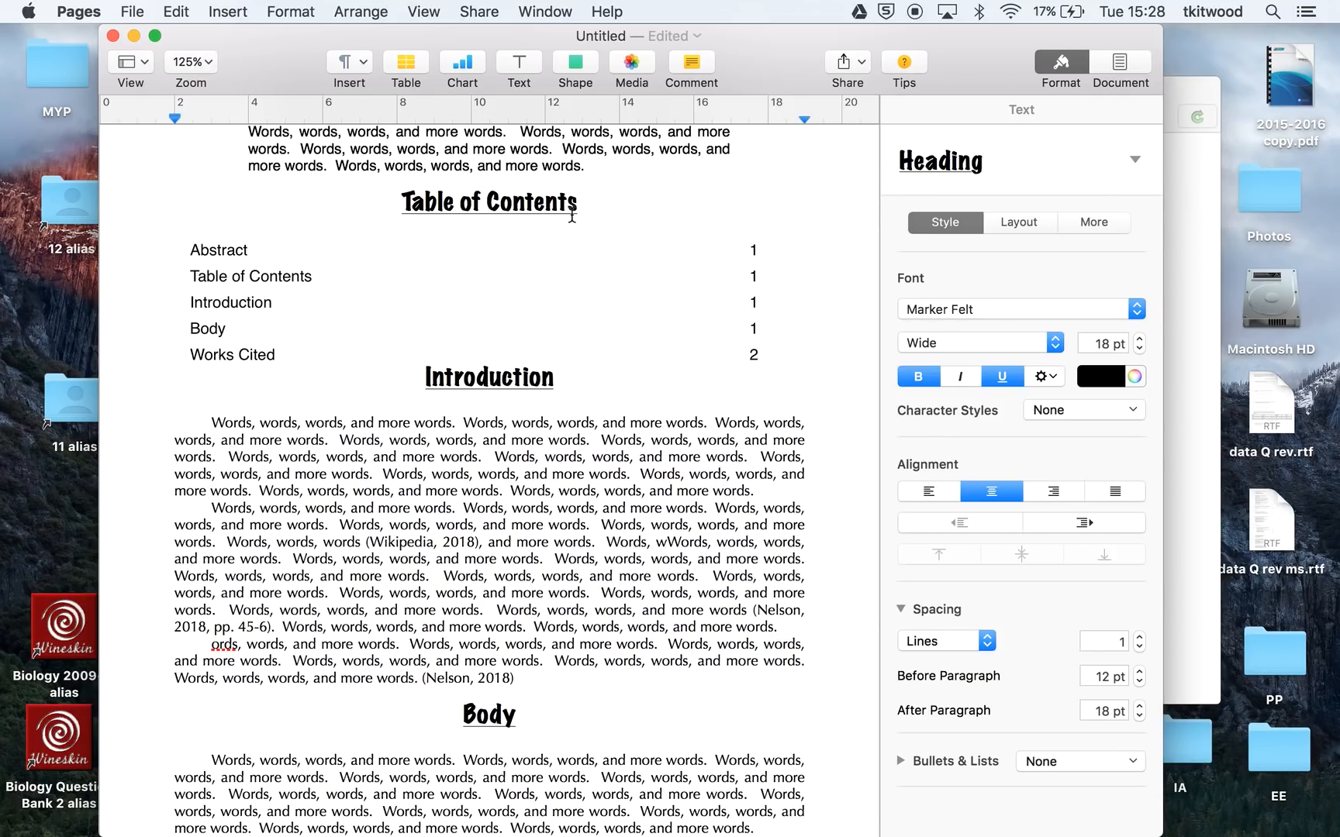
Add a dotted leader line between the table of contents entries and their page numbers.
scroll(572, 215, "up", 3)
scroll(539, 542, "down", 2)
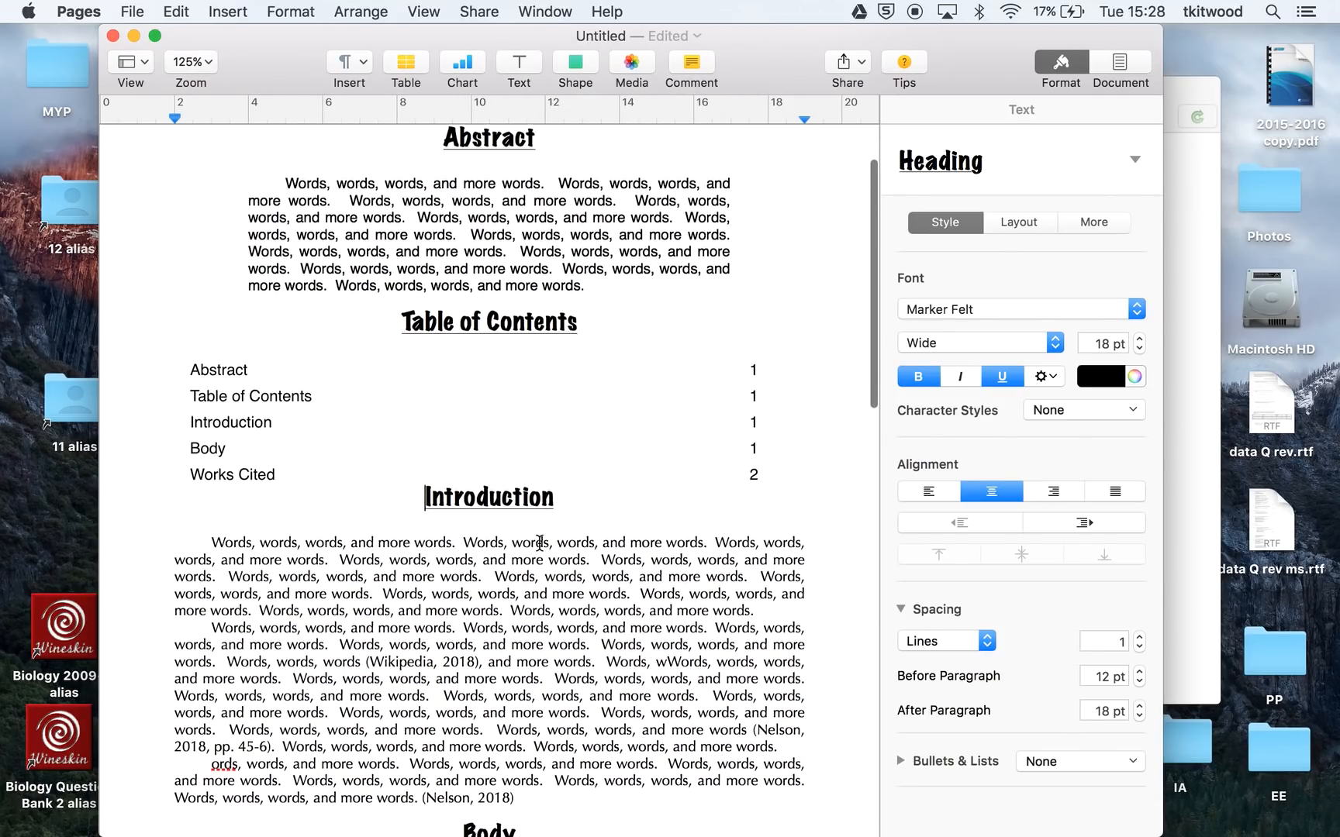
left_click(234, 336)
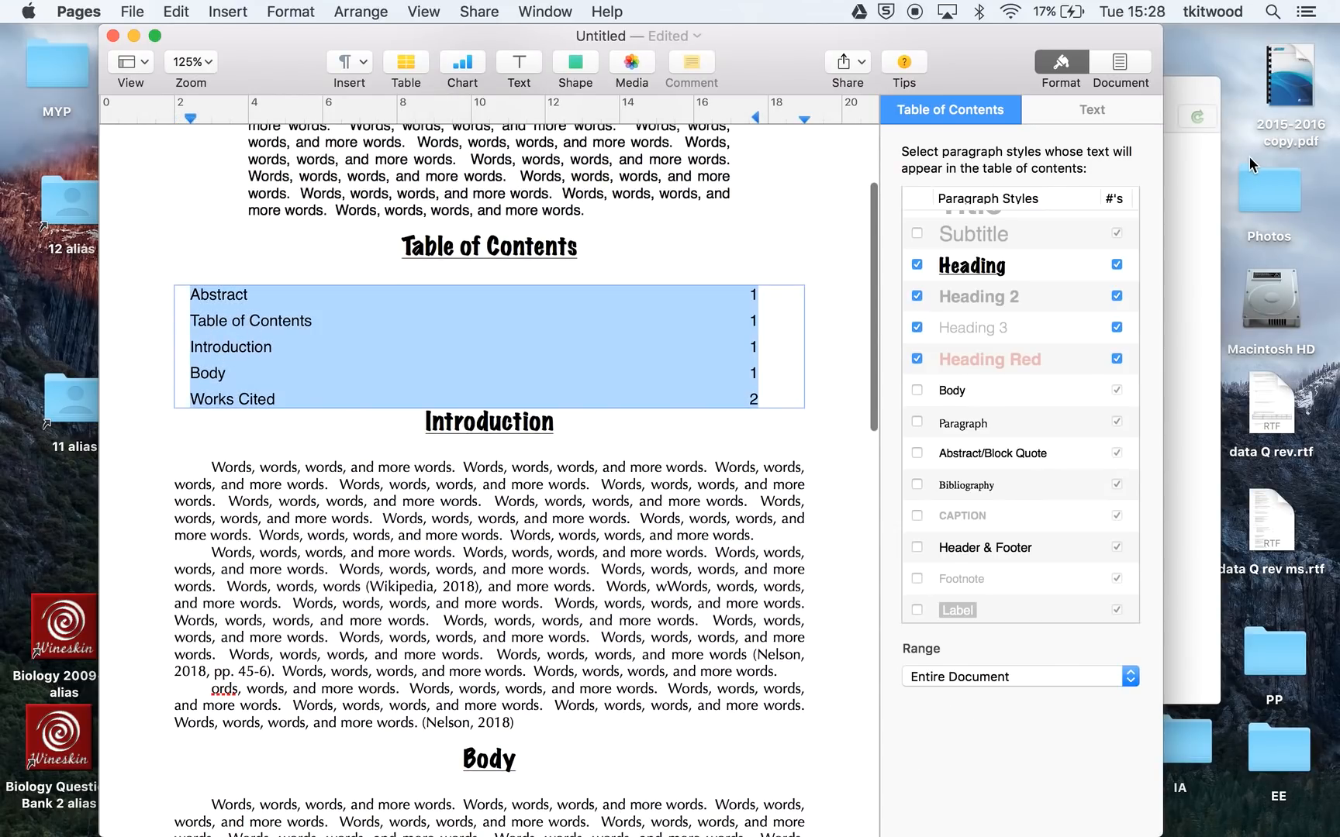
left_click(1089, 109)
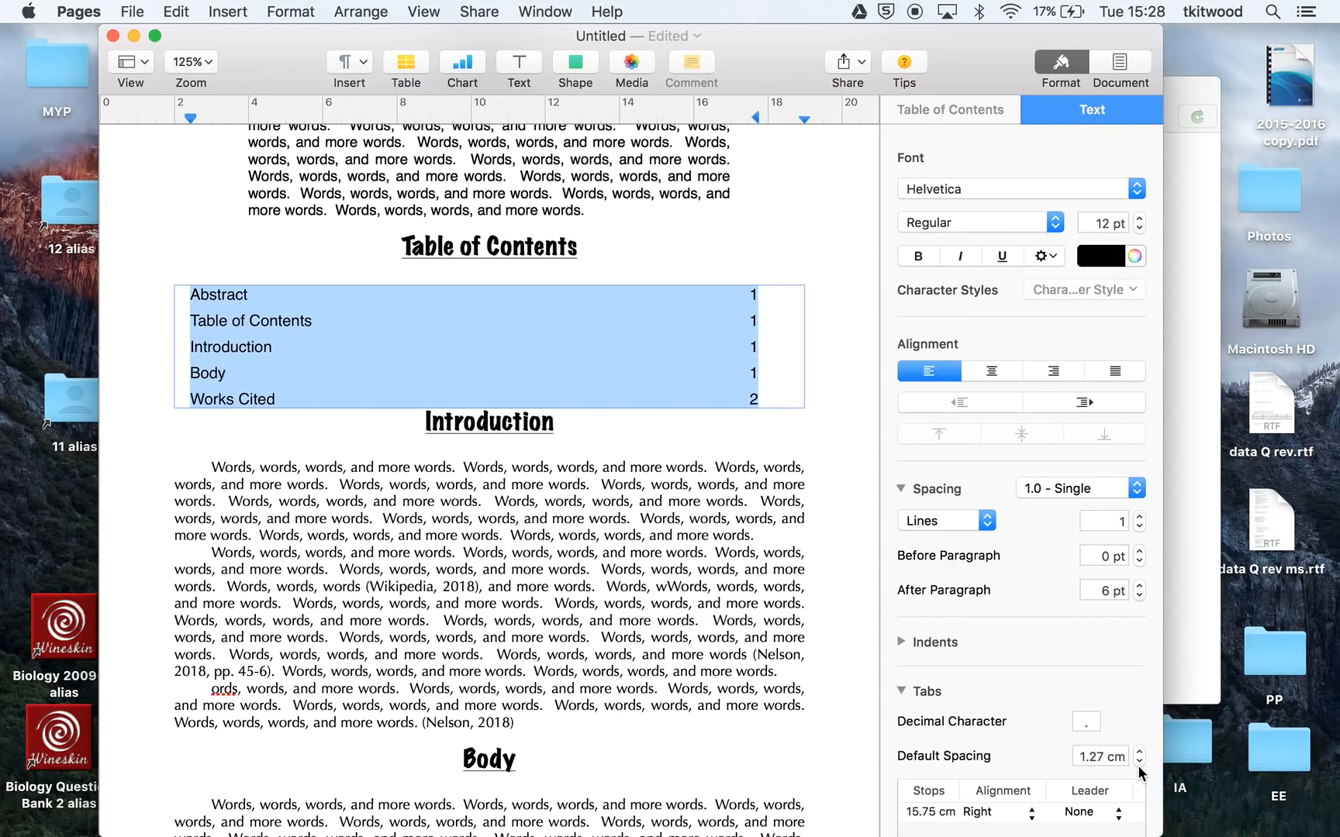
left_click(1100, 812)
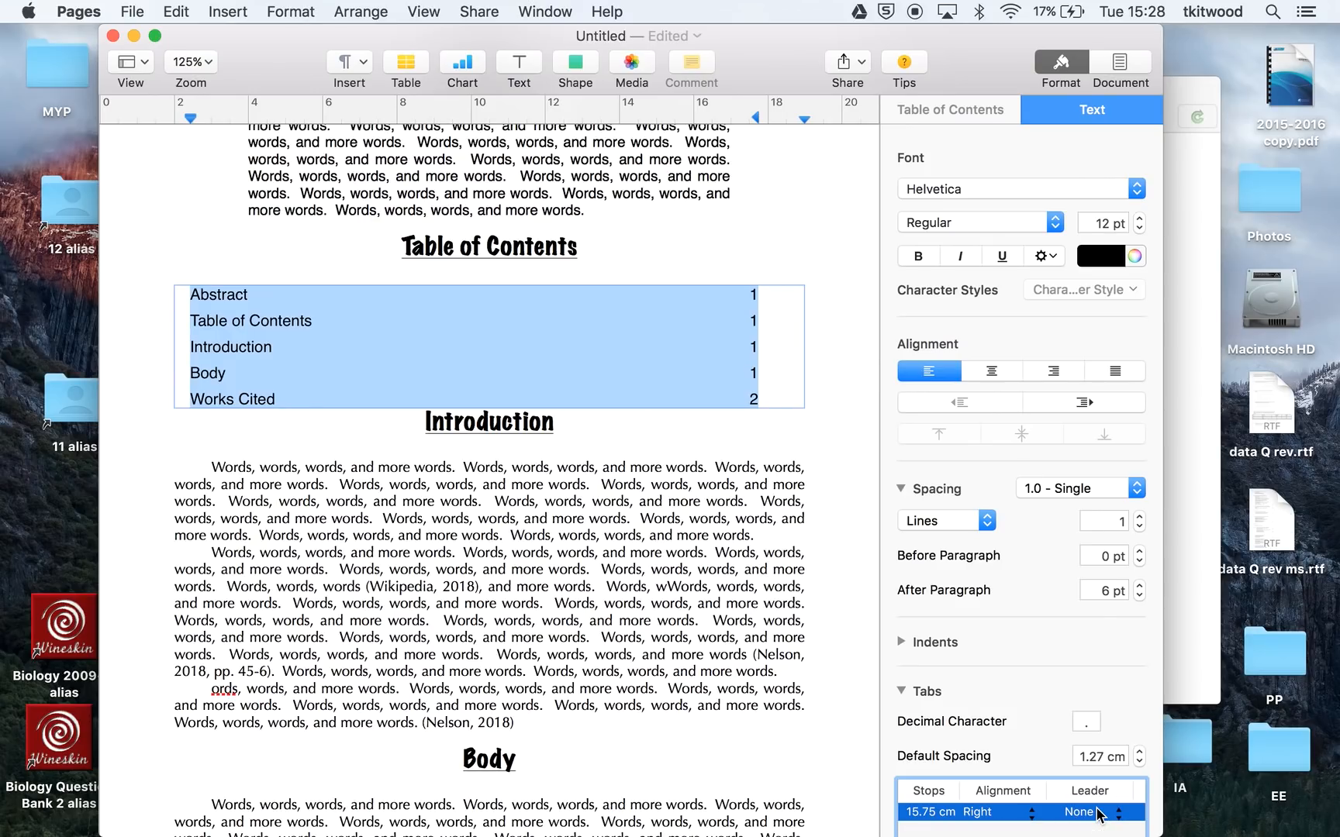
left_click(1118, 814)
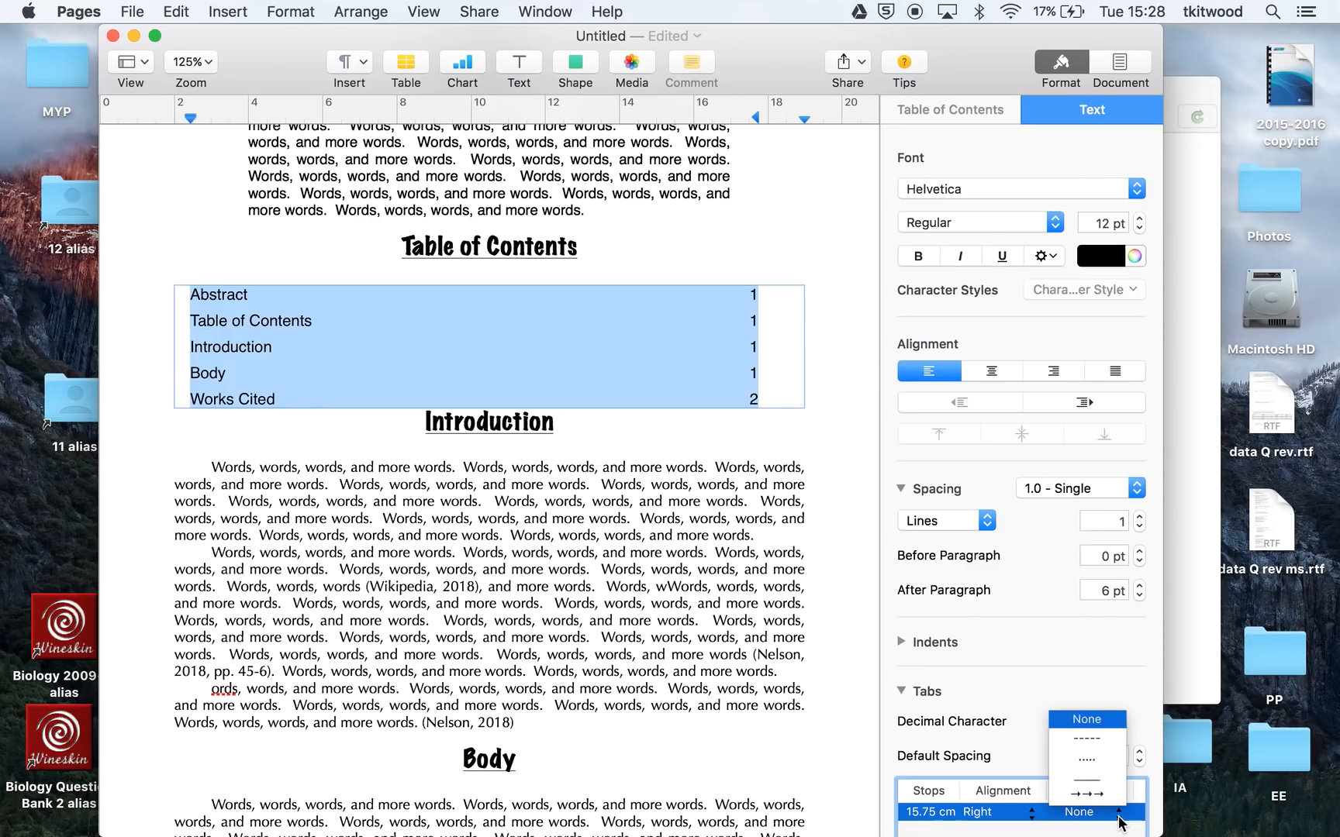
left_click(1086, 758)
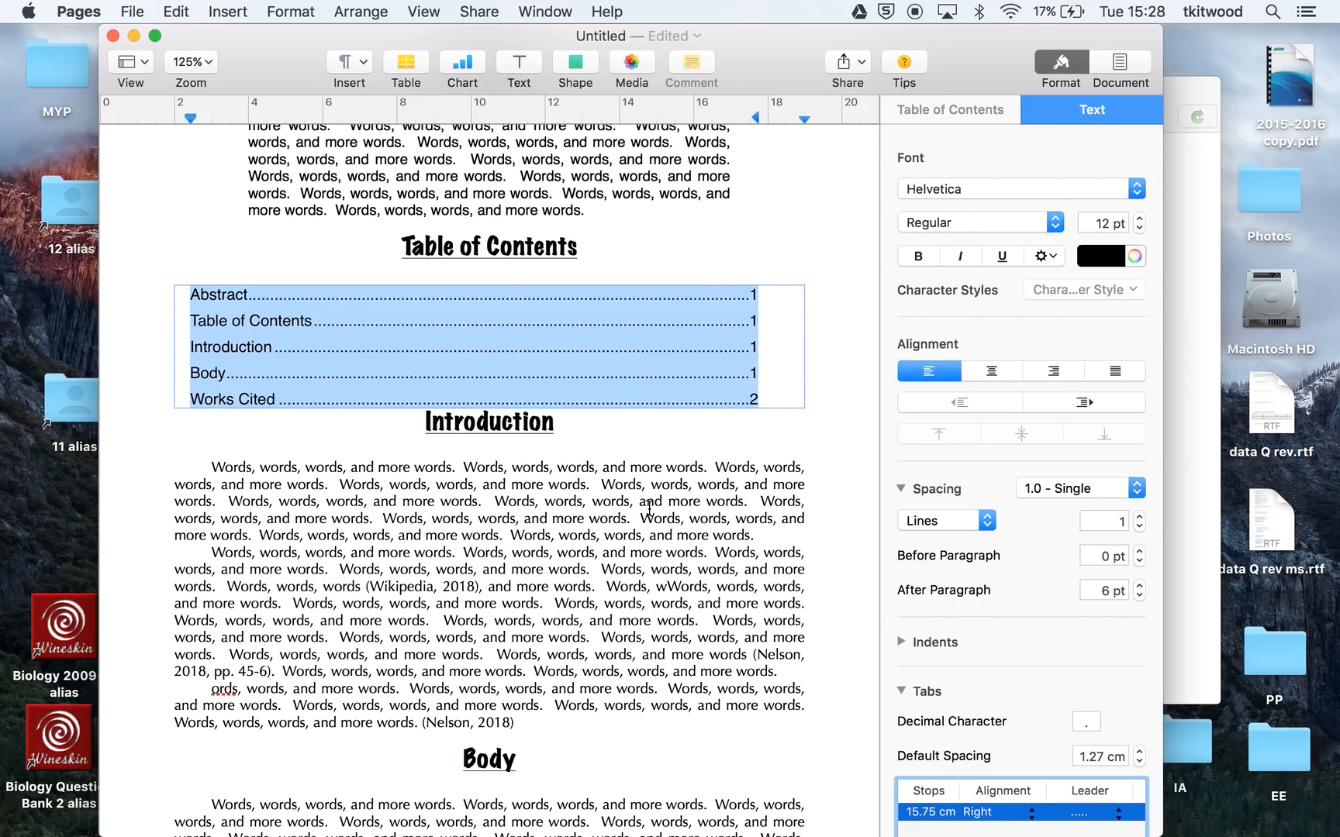
Lengthen the Introduction by copying a passage spanning its paragraphs and pasting it several times, and check the table of contents page numbers.
left_click_drag(314, 517, 319, 689)
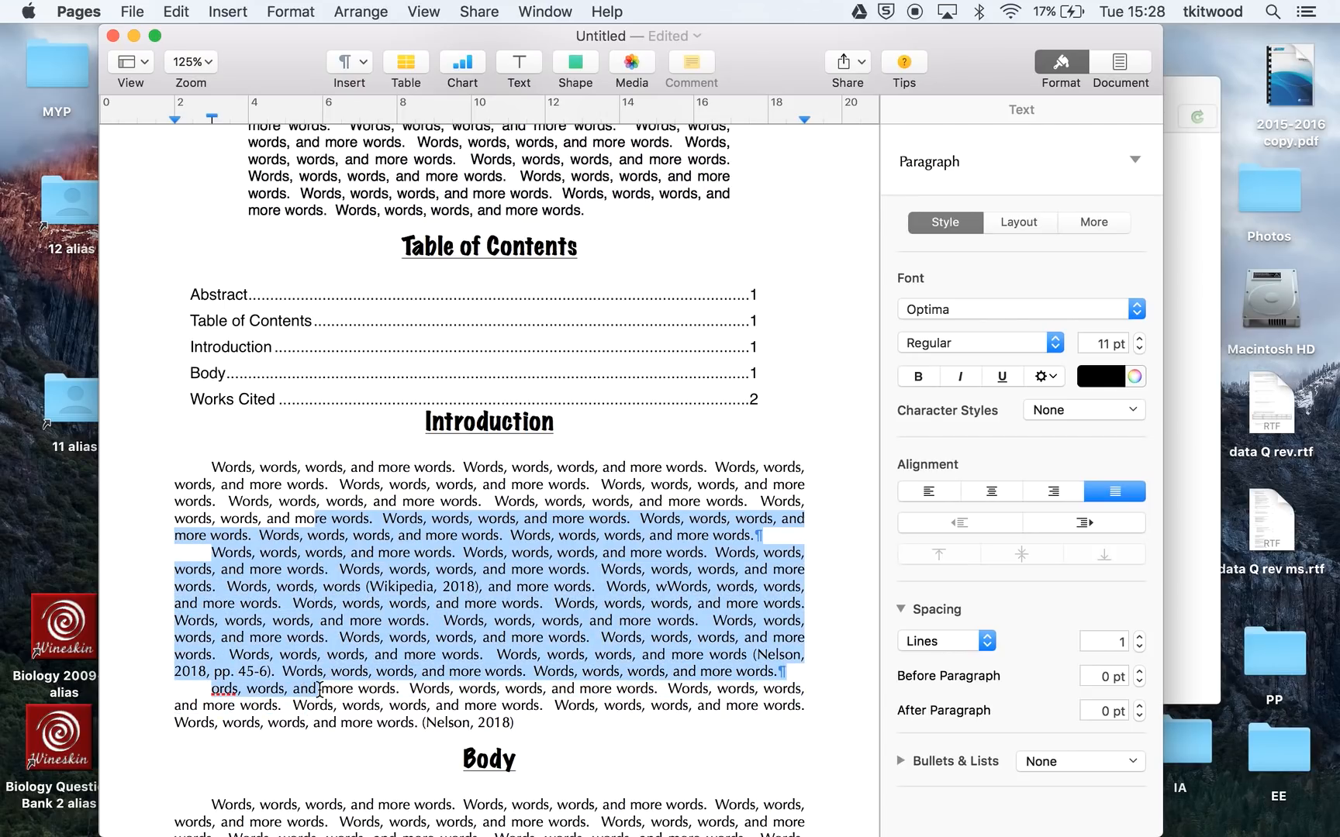
key("super+c")
key("super+v")
key("super+v")
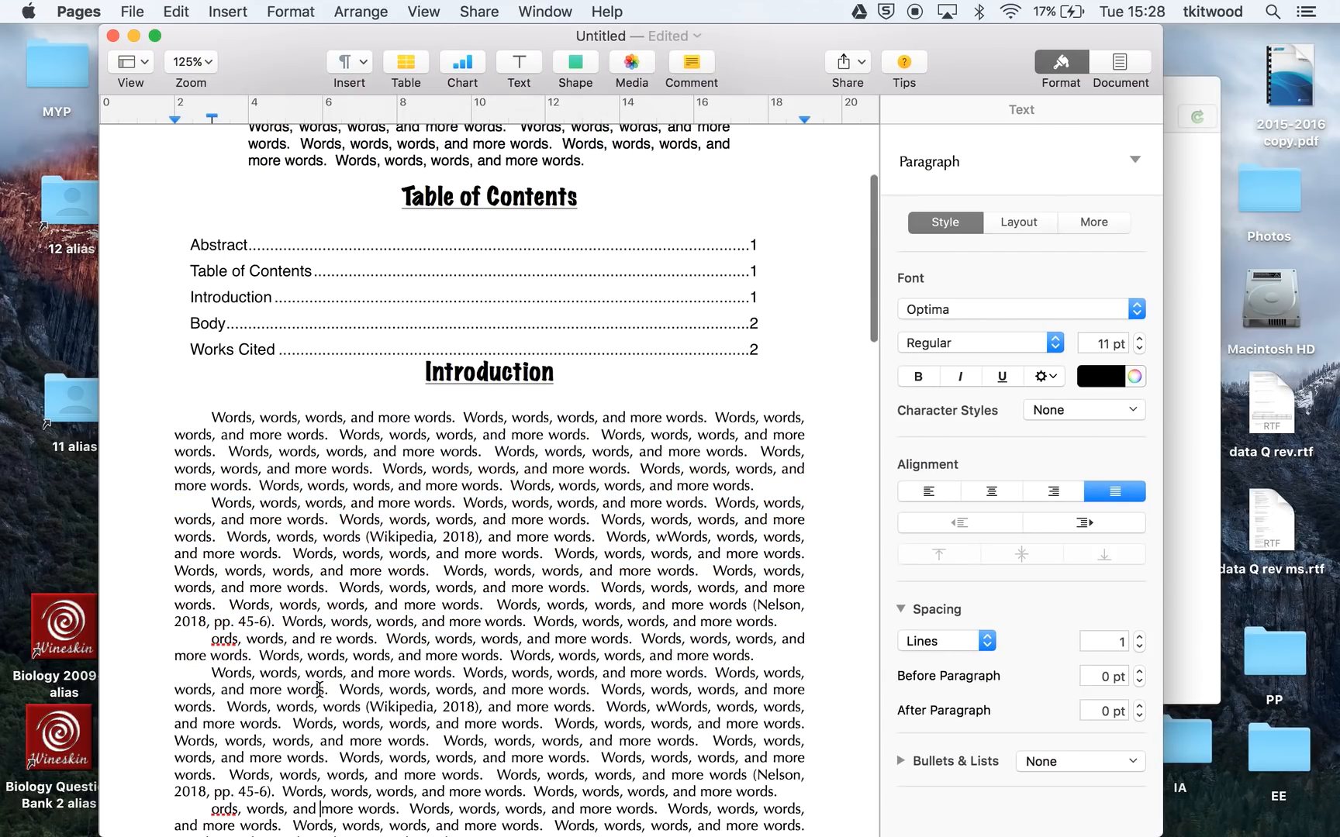
key("super+v")
scroll(494, 526, "up", 15)
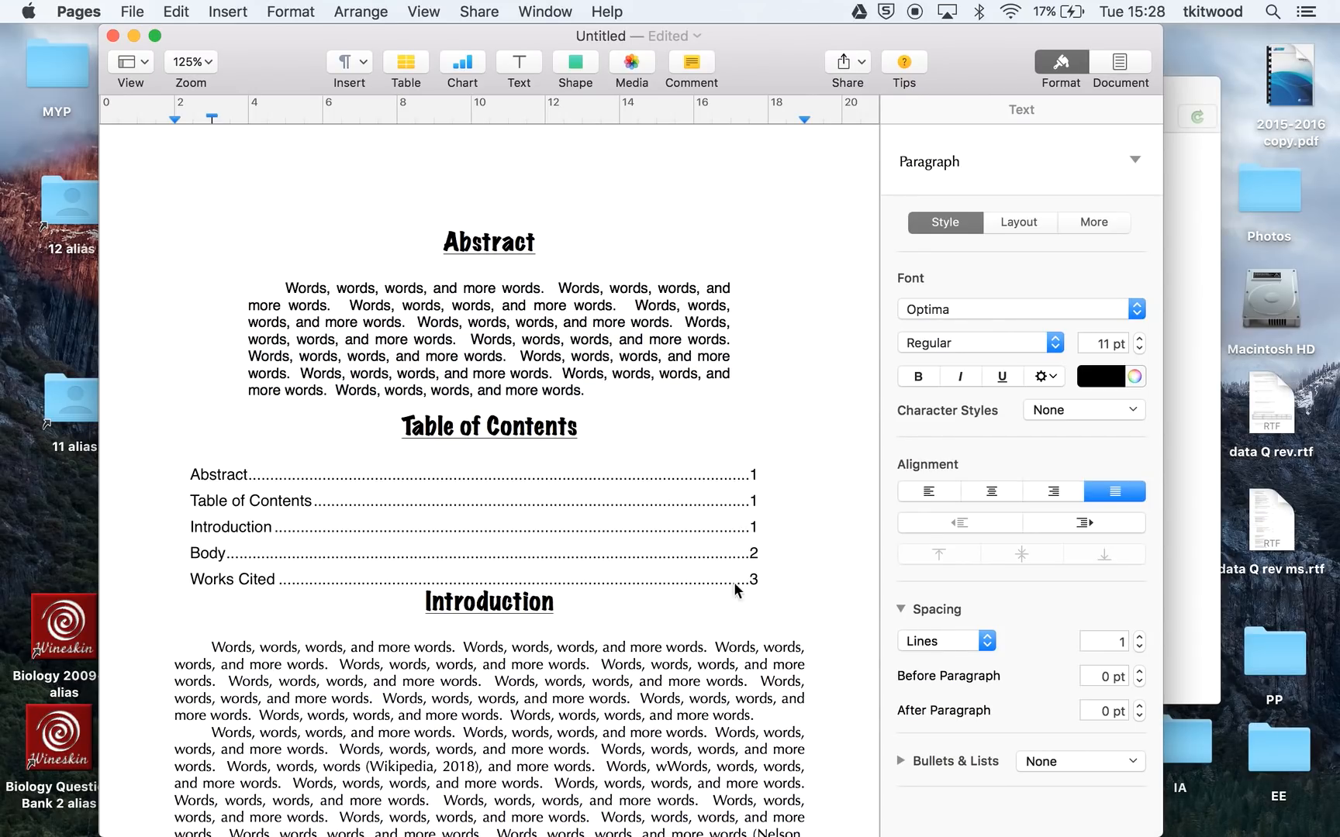
scroll(738, 665, "down", 4)
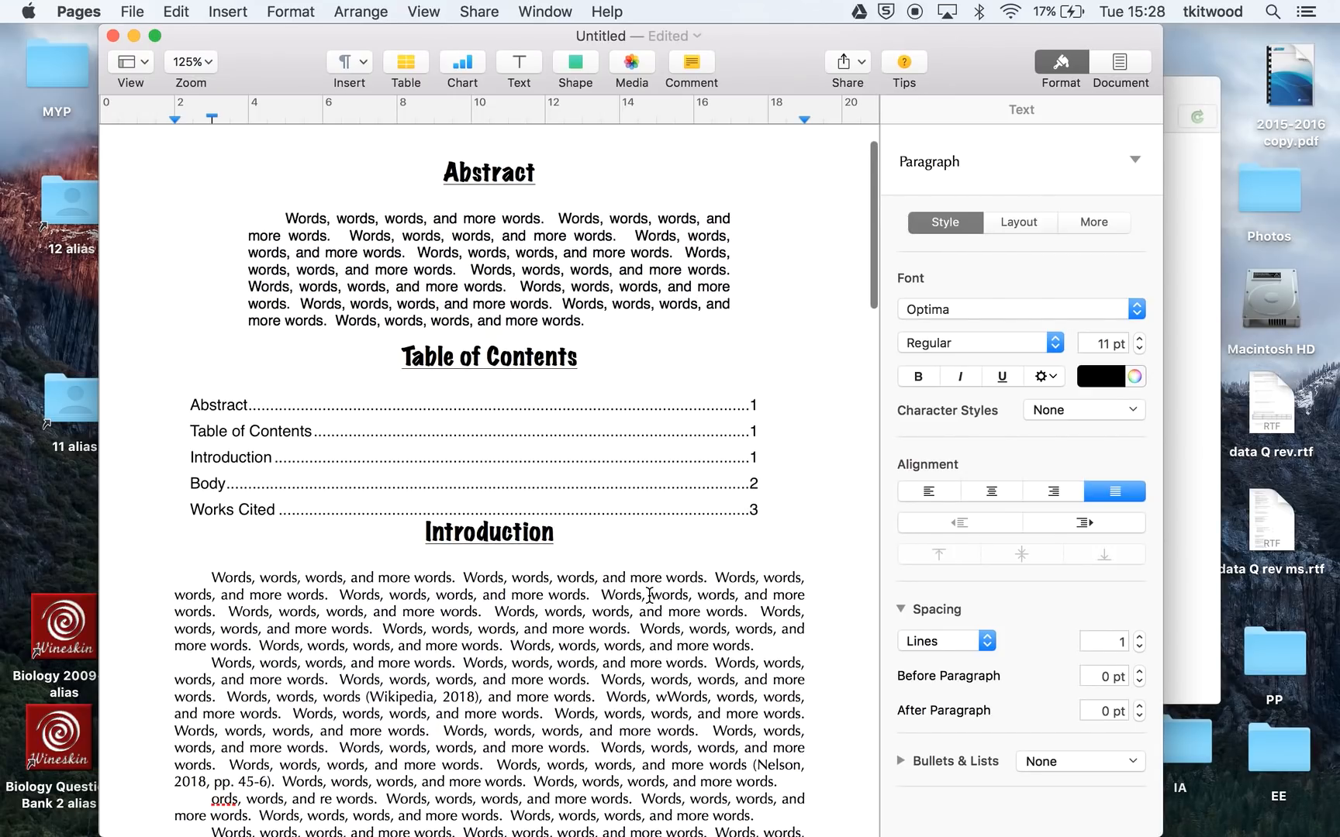
Switch to Zotero and copy the citation for the article "2+1 dimensional gravity".
scroll(628, 541, "down", 15)
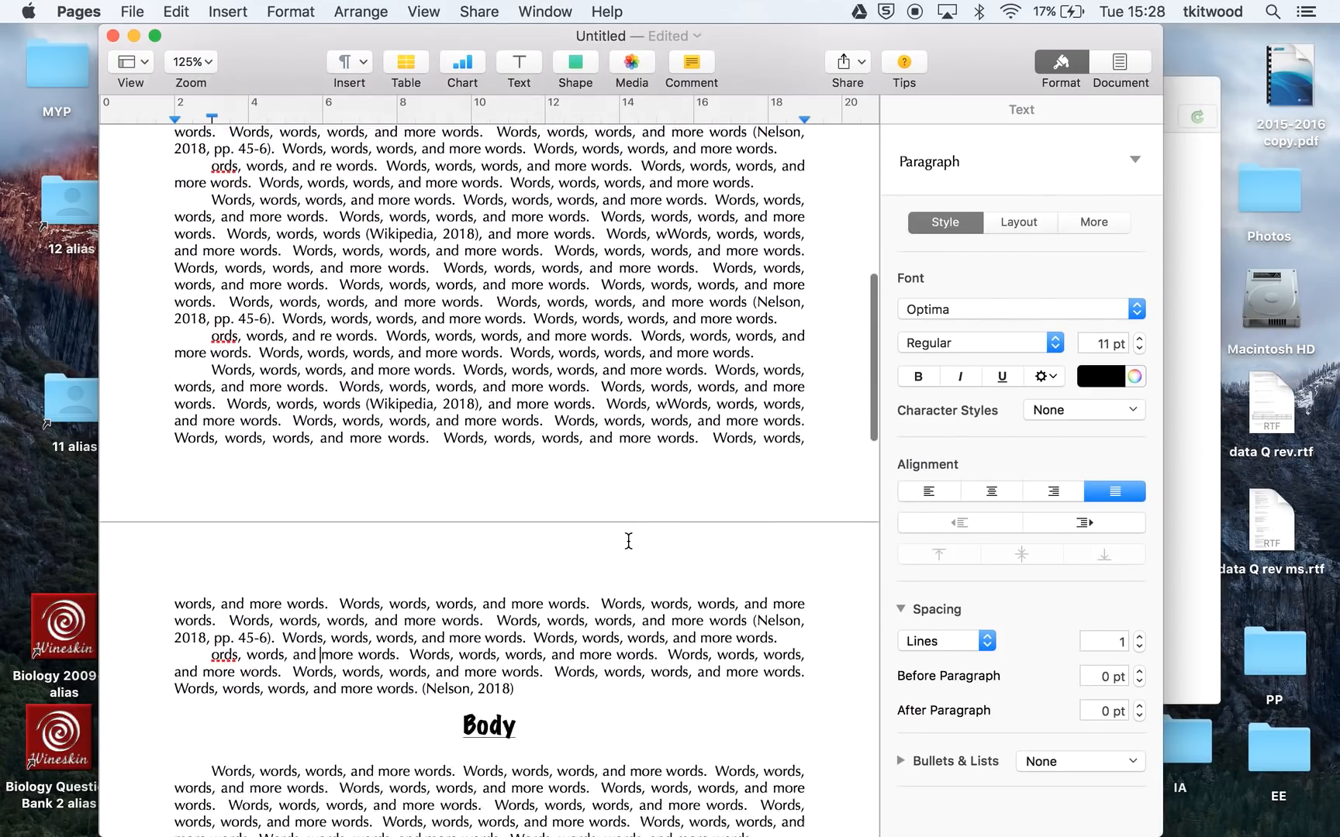
scroll(628, 540, "down", 3)
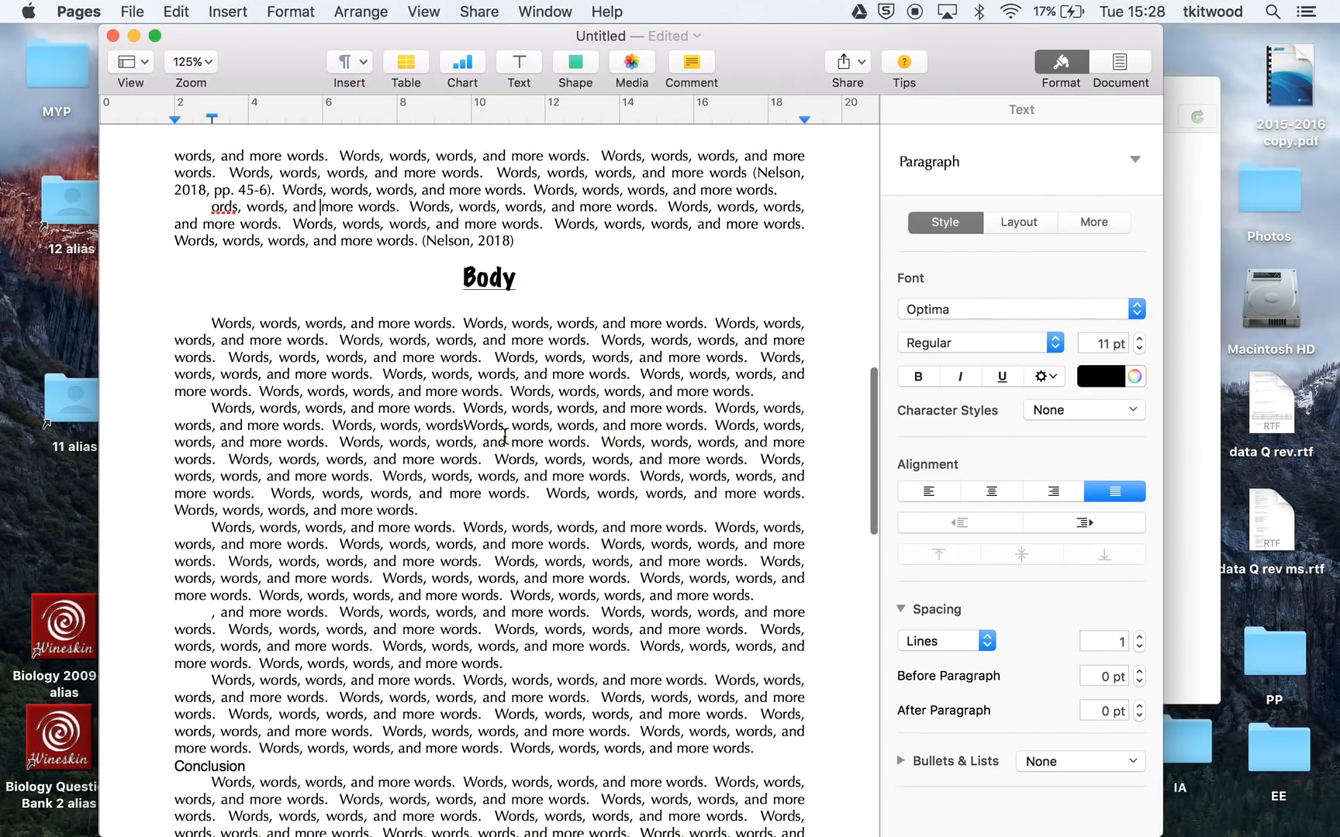
left_click(1181, 81)
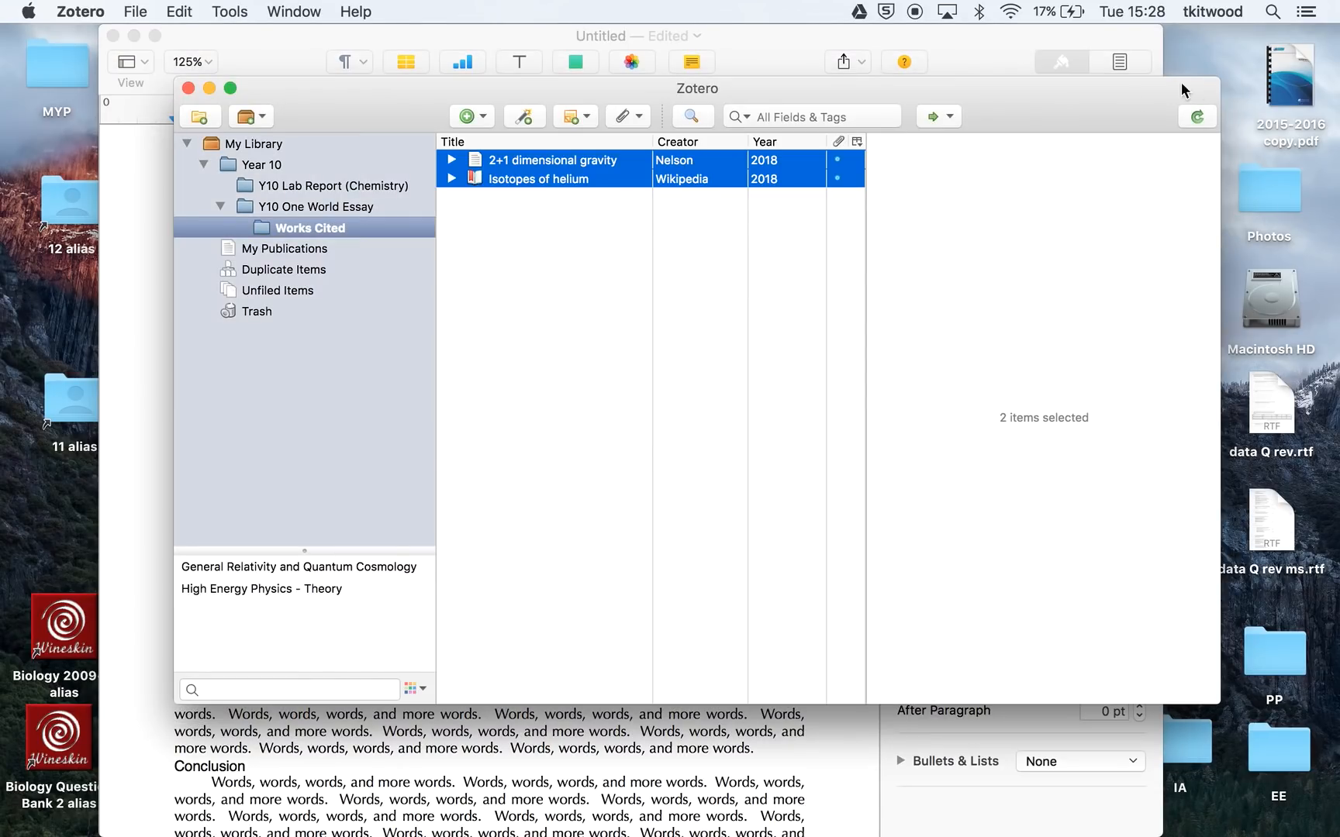
left_click(531, 159)
left_click(175, 10)
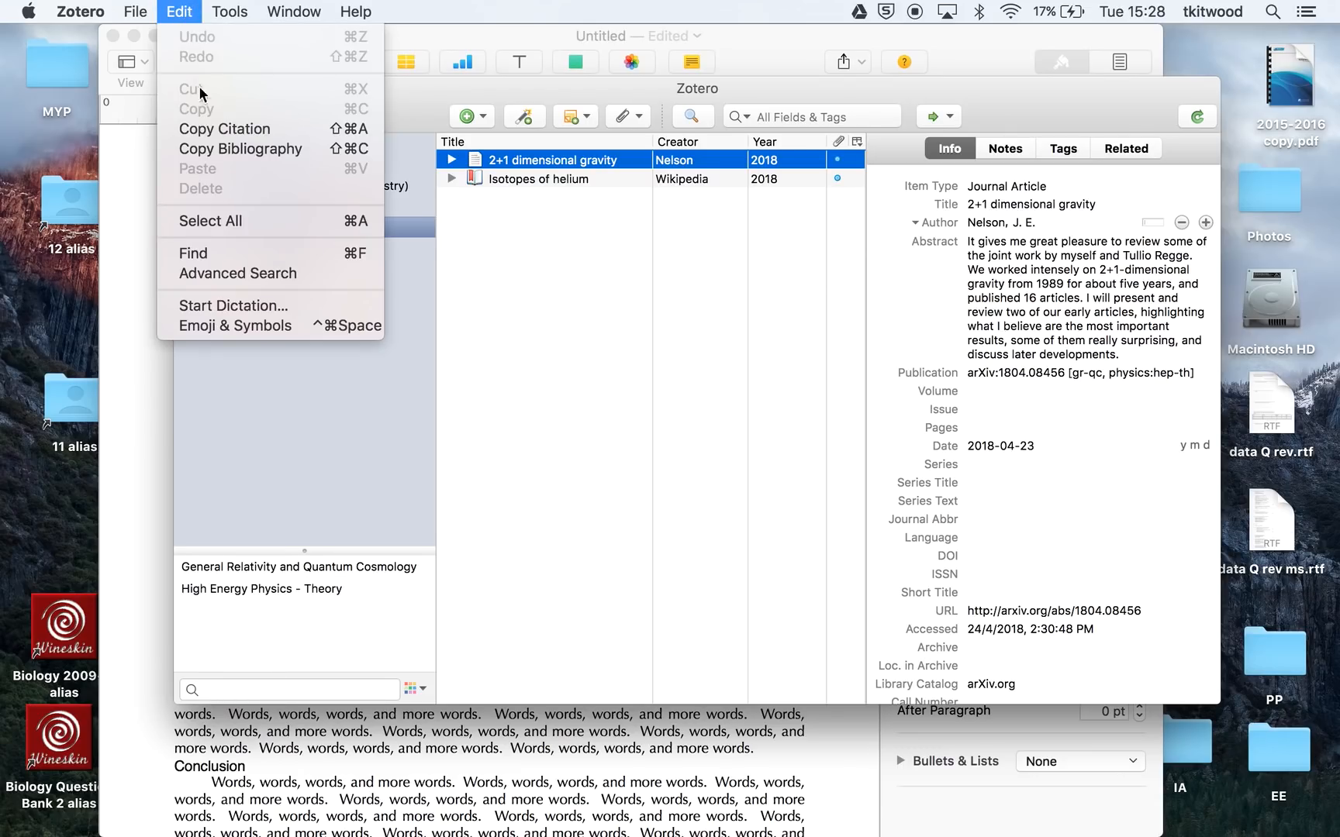
left_click(223, 128)
Return to Pages and paste the citation mid-sentence, before a comma in the third line of the last Body paragraph.
left_click(517, 770)
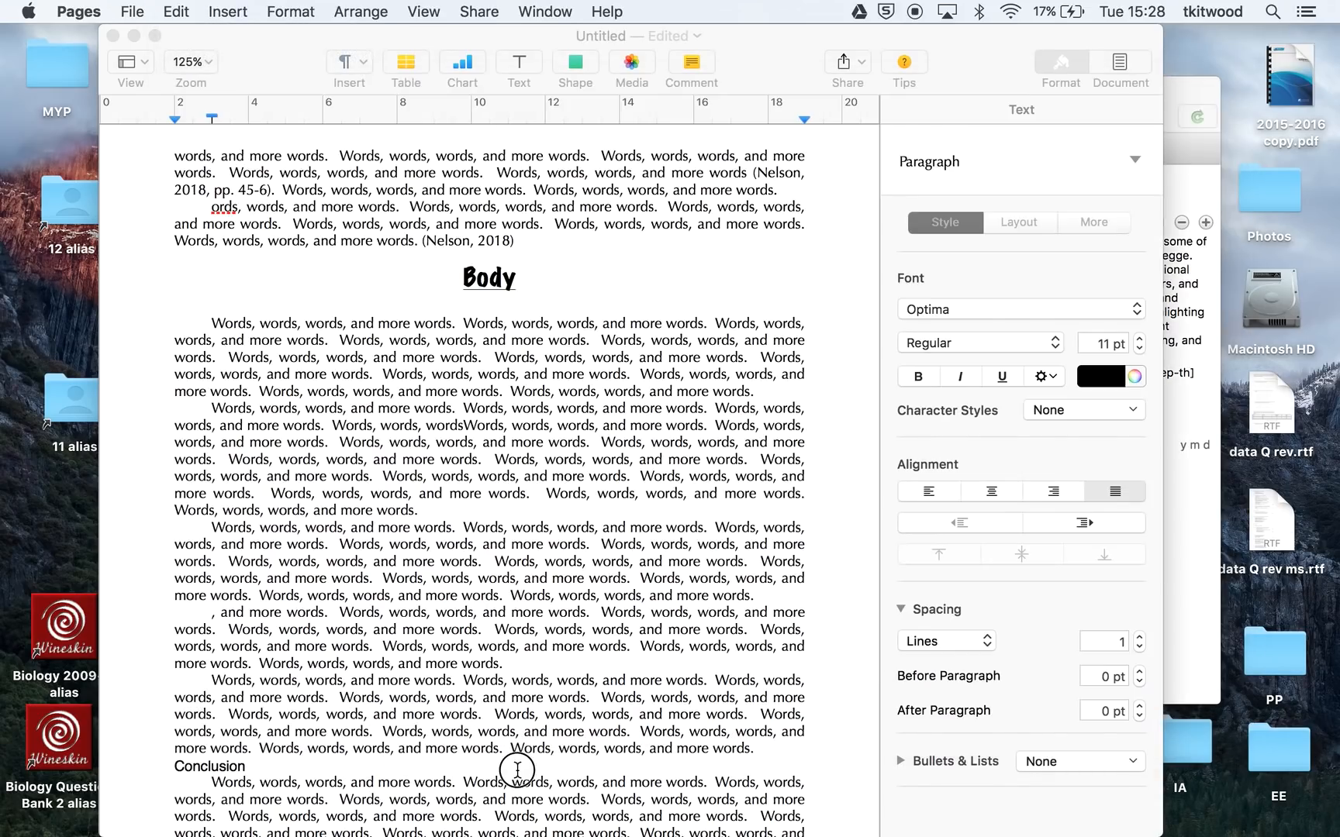
left_click(367, 714)
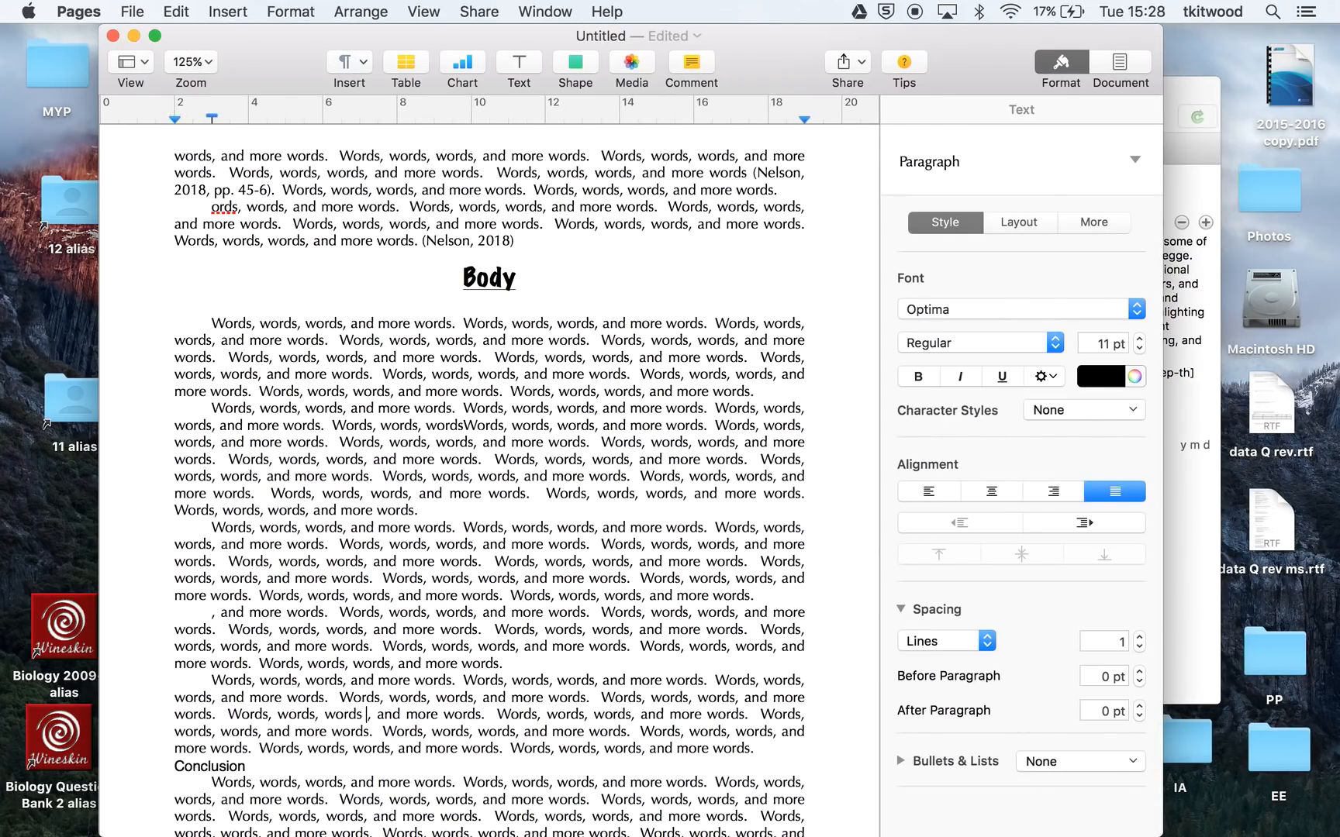
left_click(169, 12)
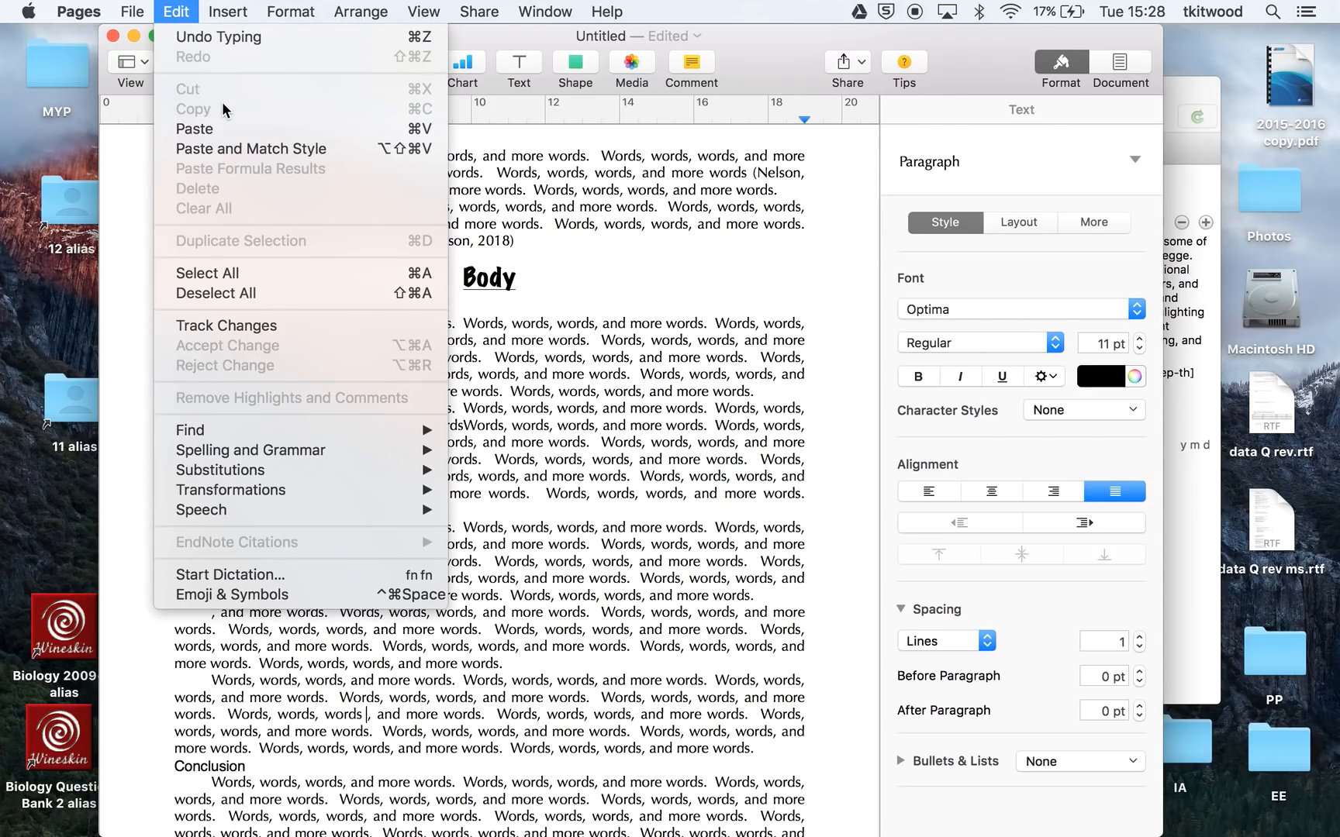
left_click(203, 129)
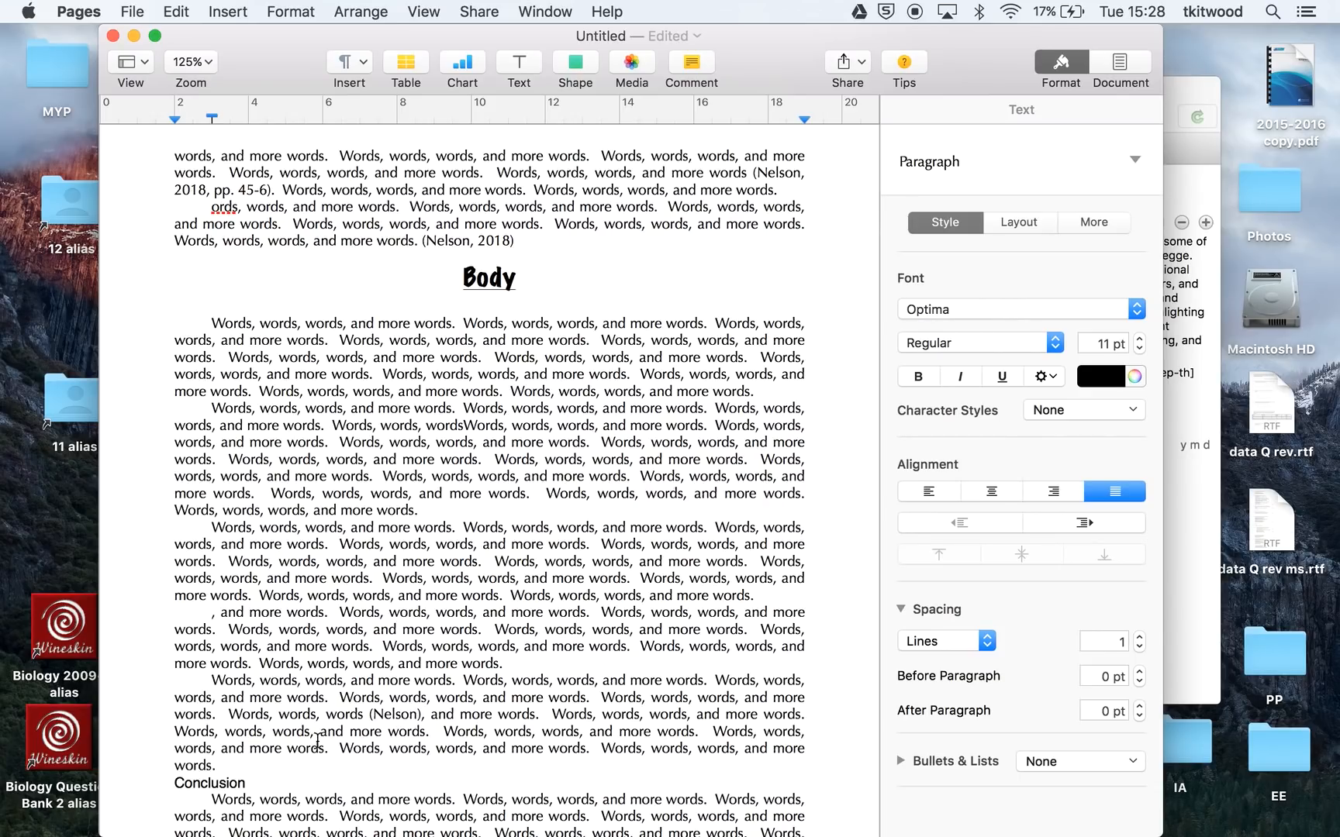
Paste the same citation before the period of the following sentence in the last Body paragraph.
type(",")
left_click(230, 6)
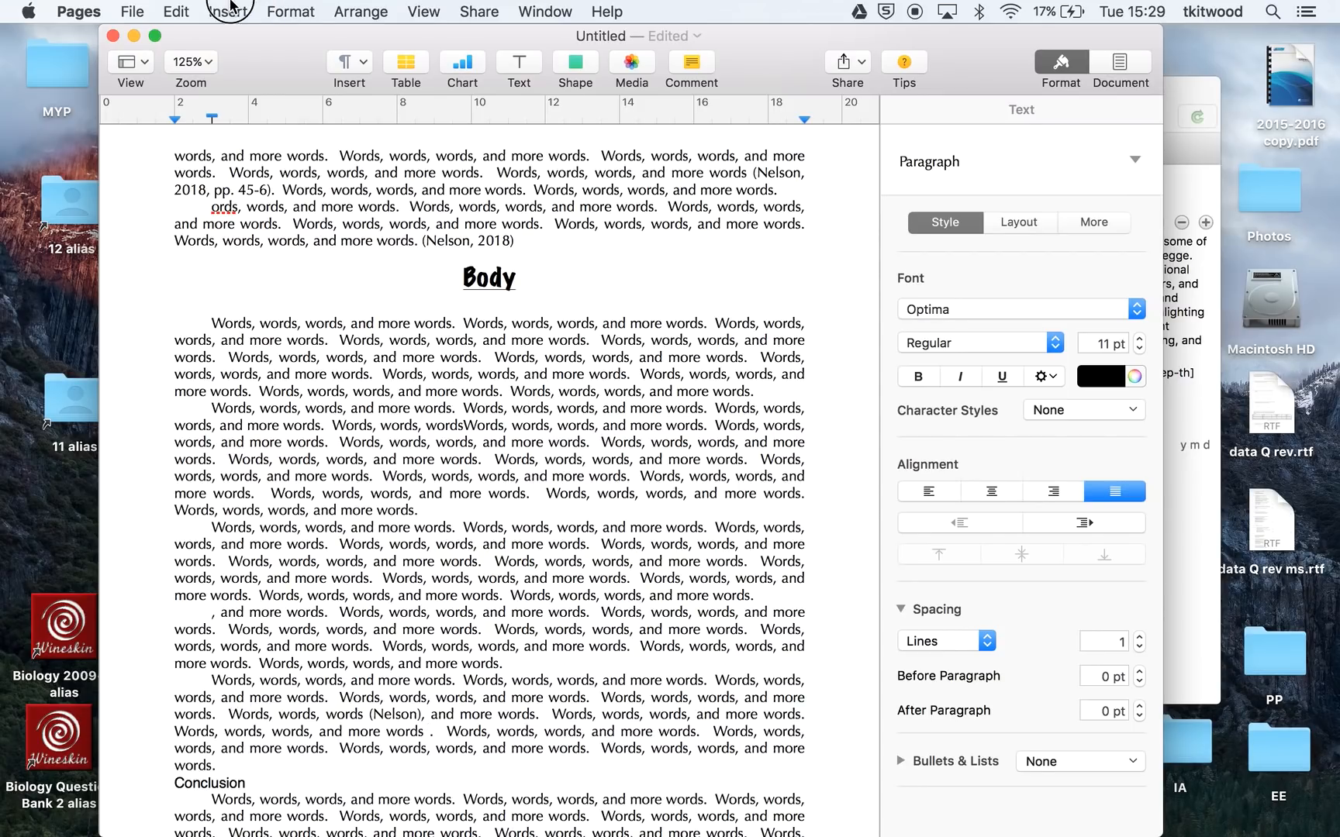
mouse_move(177, 10)
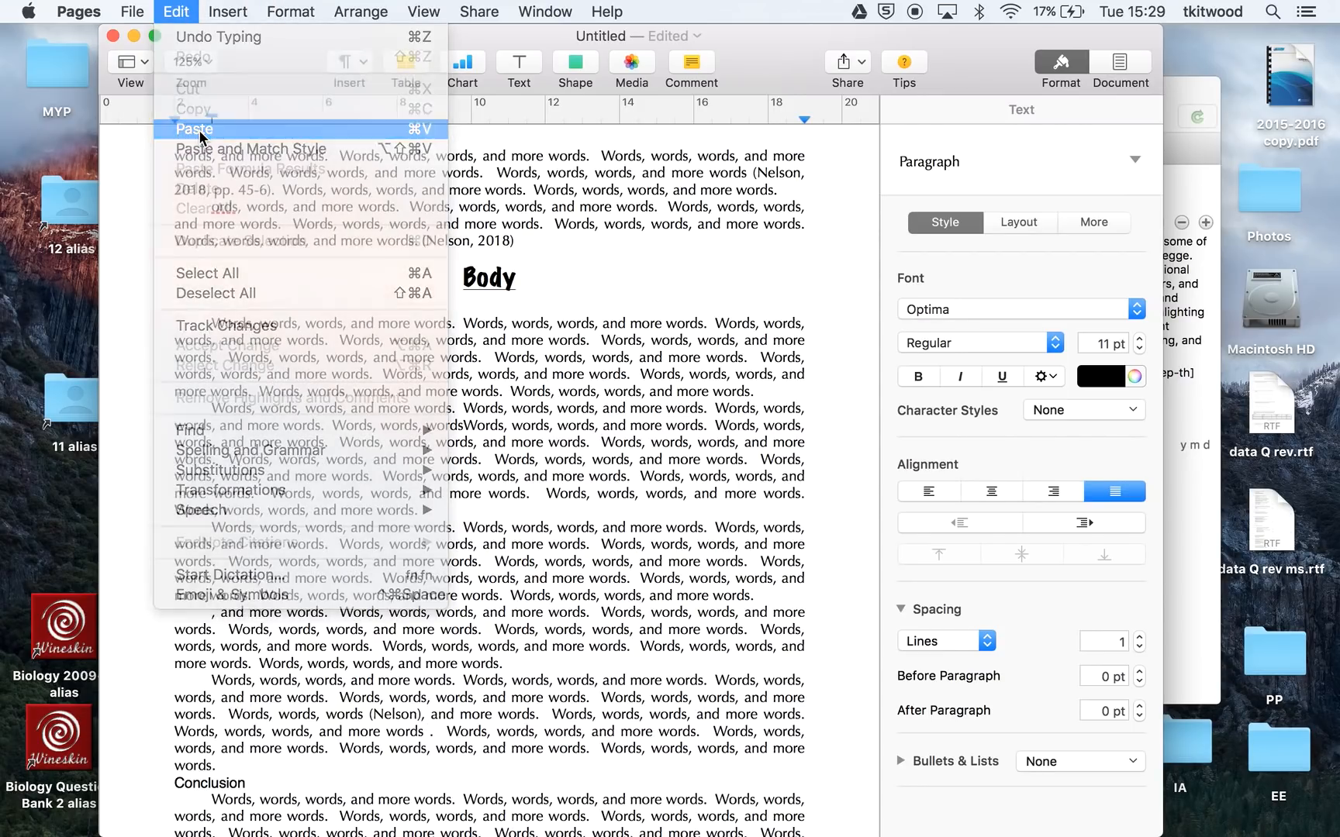
left_click(198, 129)
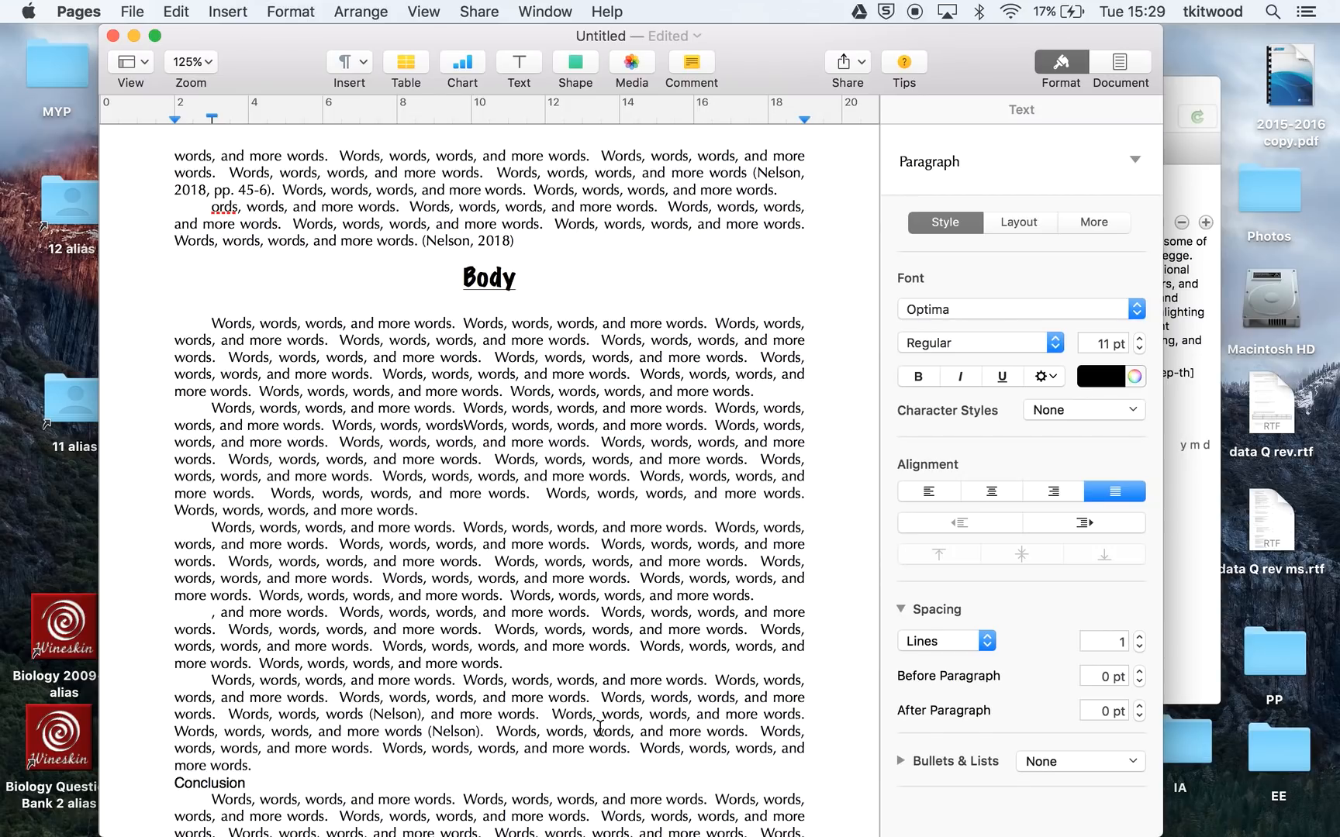
Apply the Heading style to the Conclusion title.
scroll(600, 729, "down", 4)
left_click(218, 641)
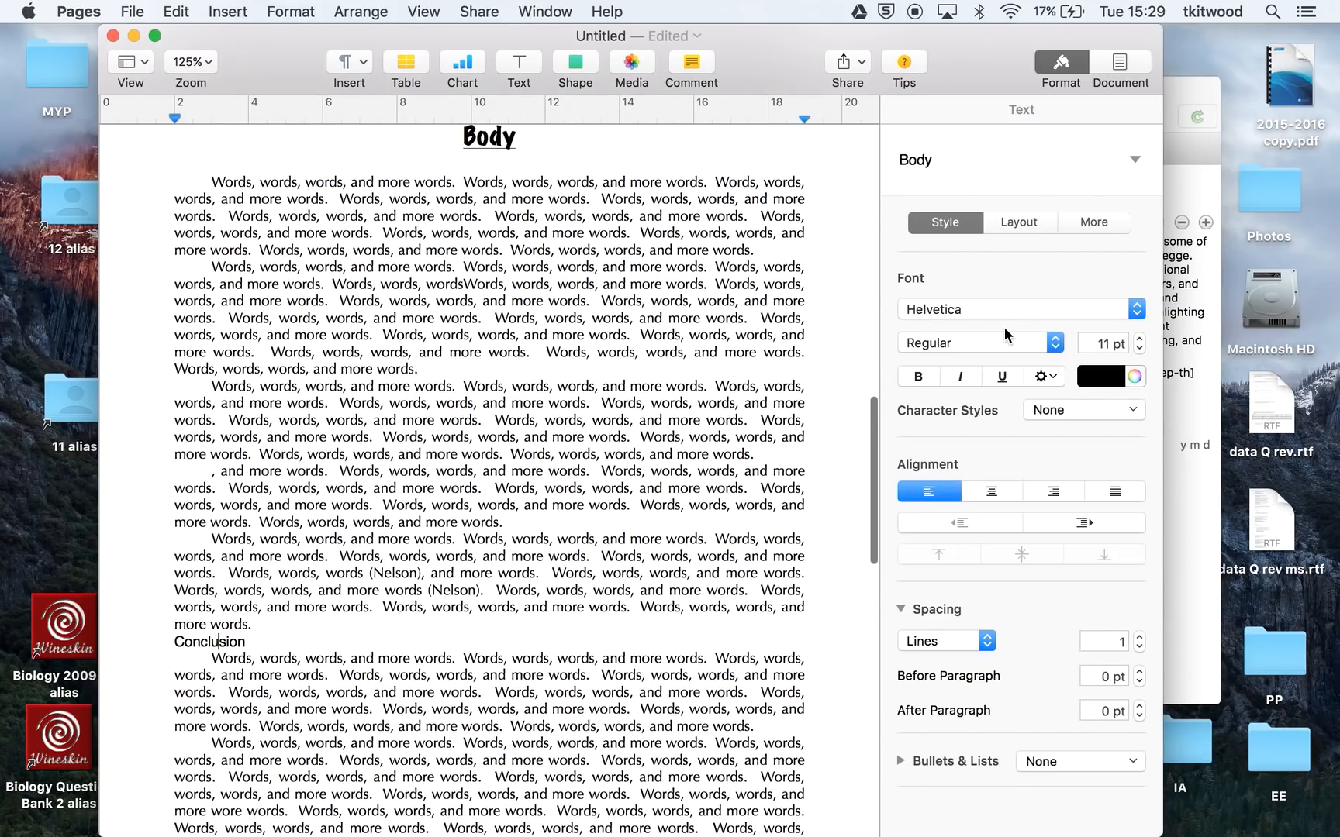
left_click(1040, 159)
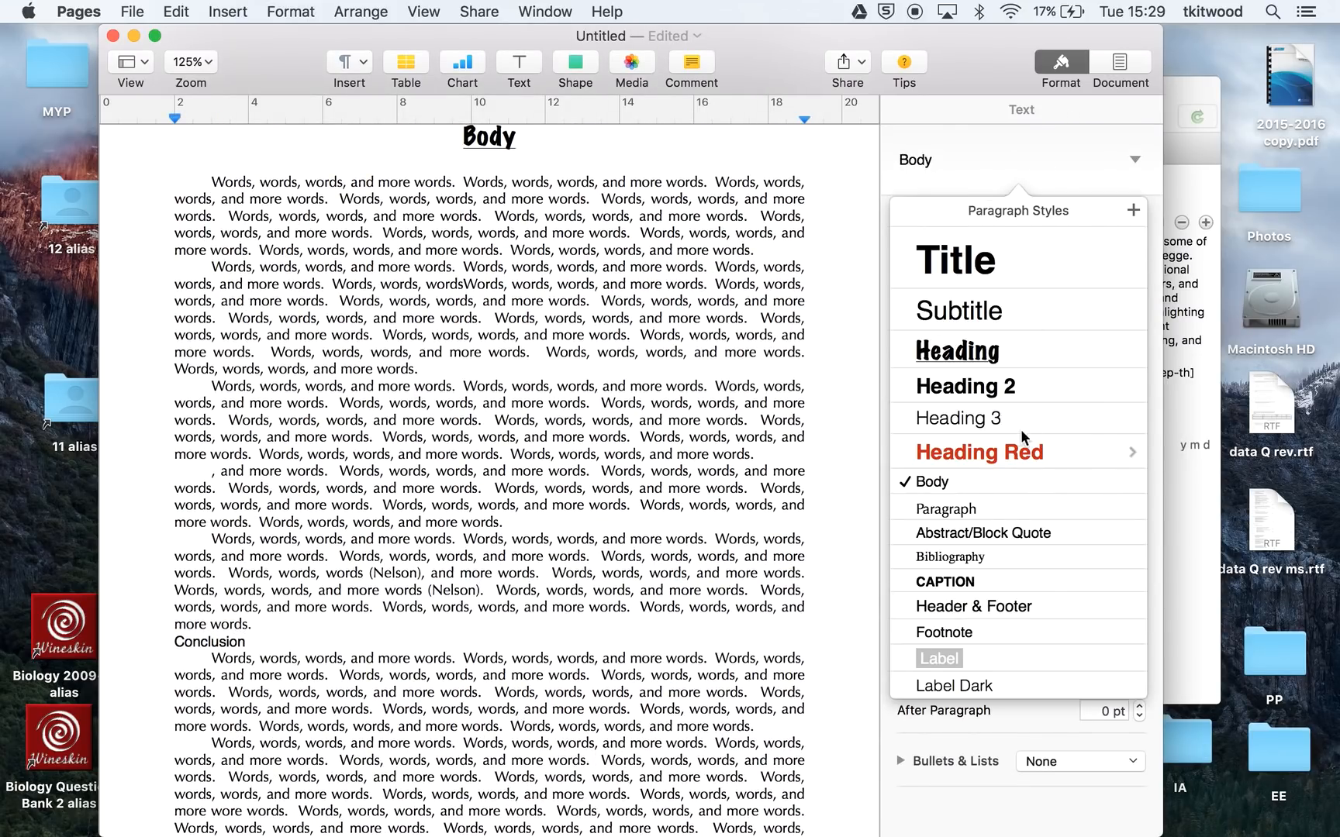
left_click(959, 353)
Paste the citation at the end of the second Conclusion paragraph, and review the updated table of contents.
scroll(671, 737, "down", 12)
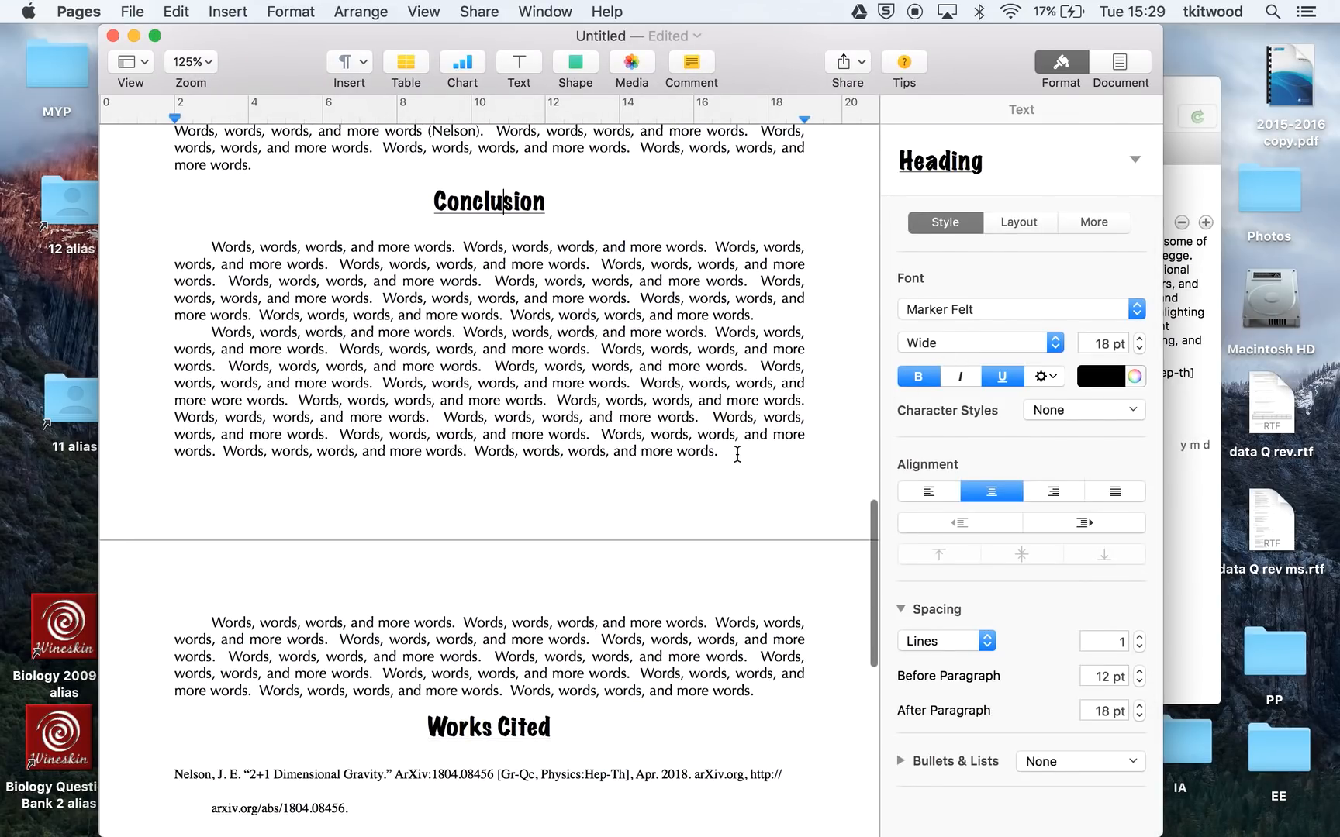
left_click(739, 454)
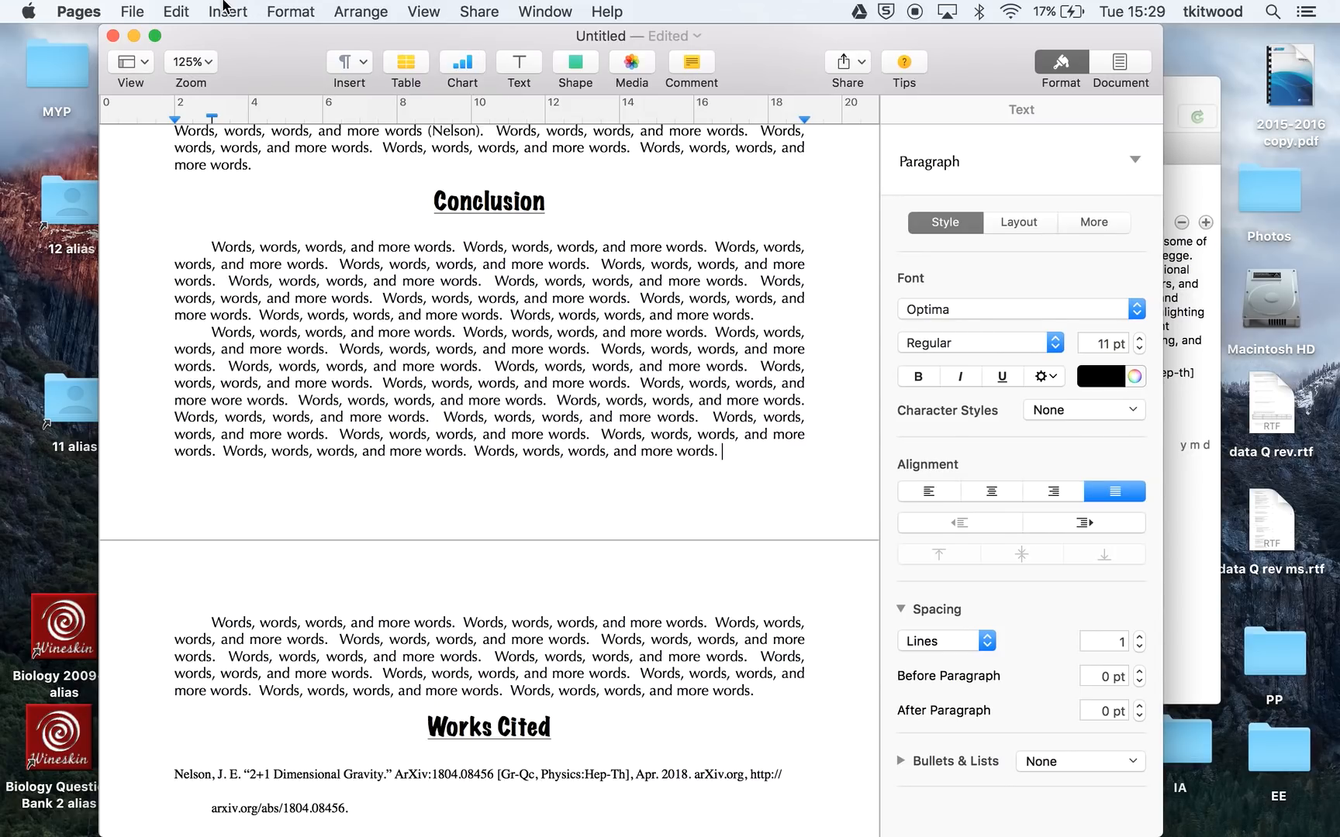
left_click(176, 11)
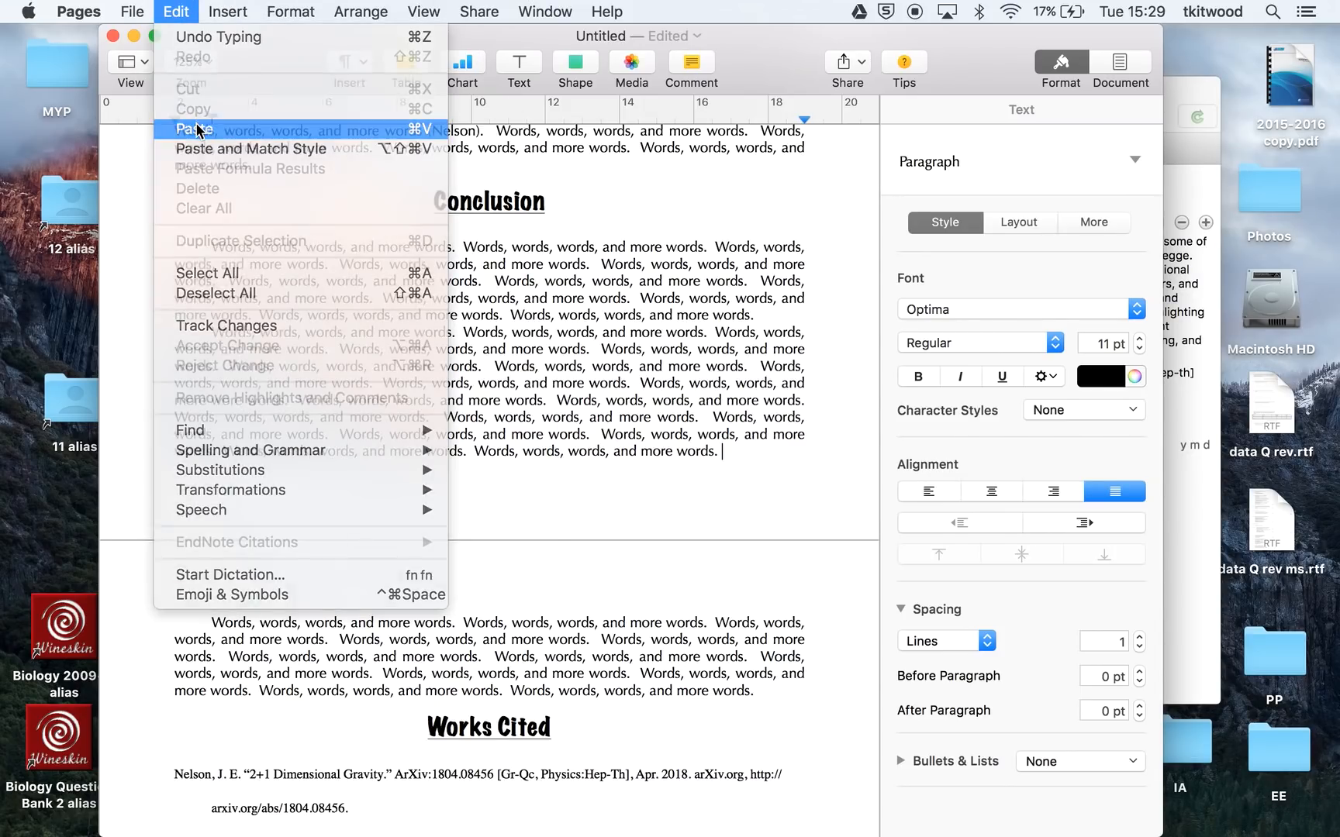
left_click(192, 129)
scroll(722, 572, "down", 10)
scroll(723, 572, "up", 2)
scroll(723, 574, "up", 15)
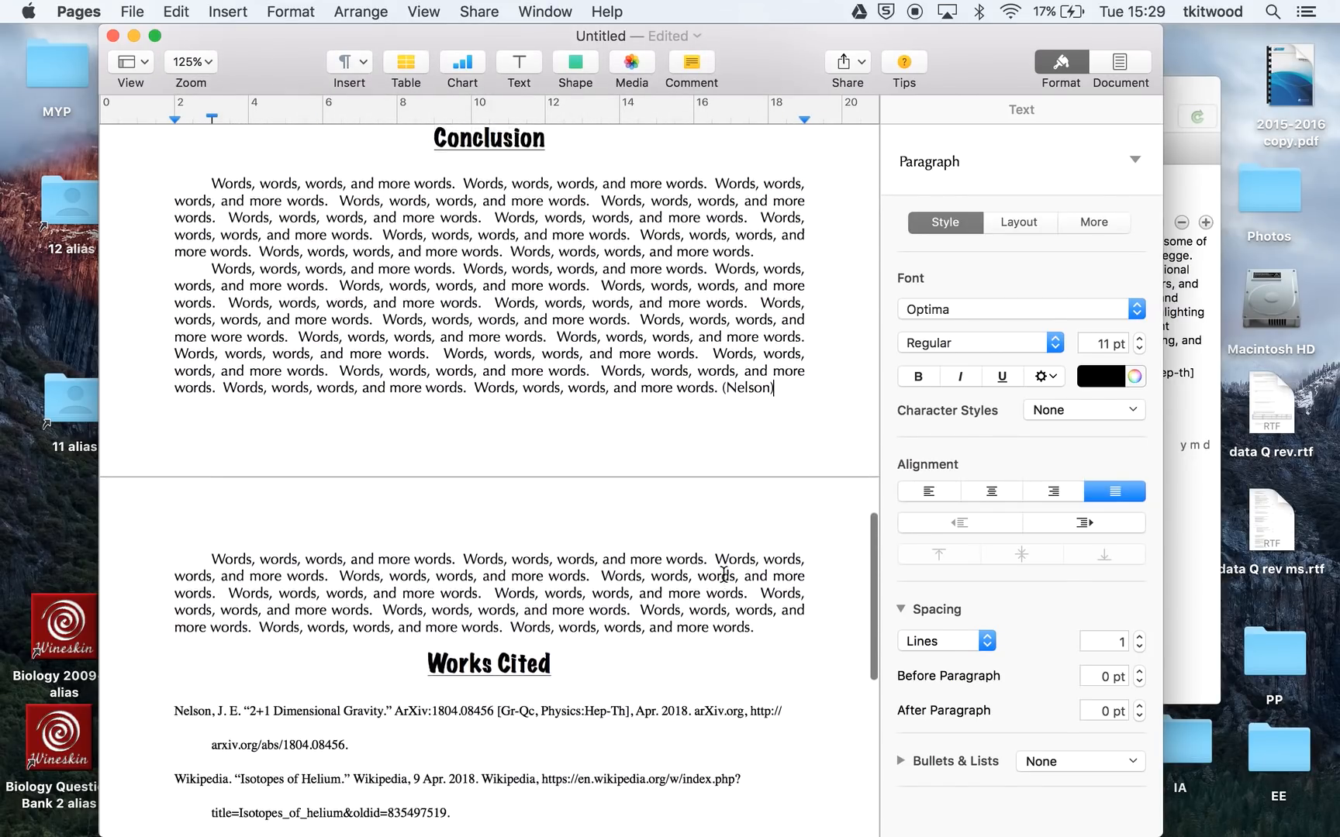
scroll(723, 573, "up", 15)
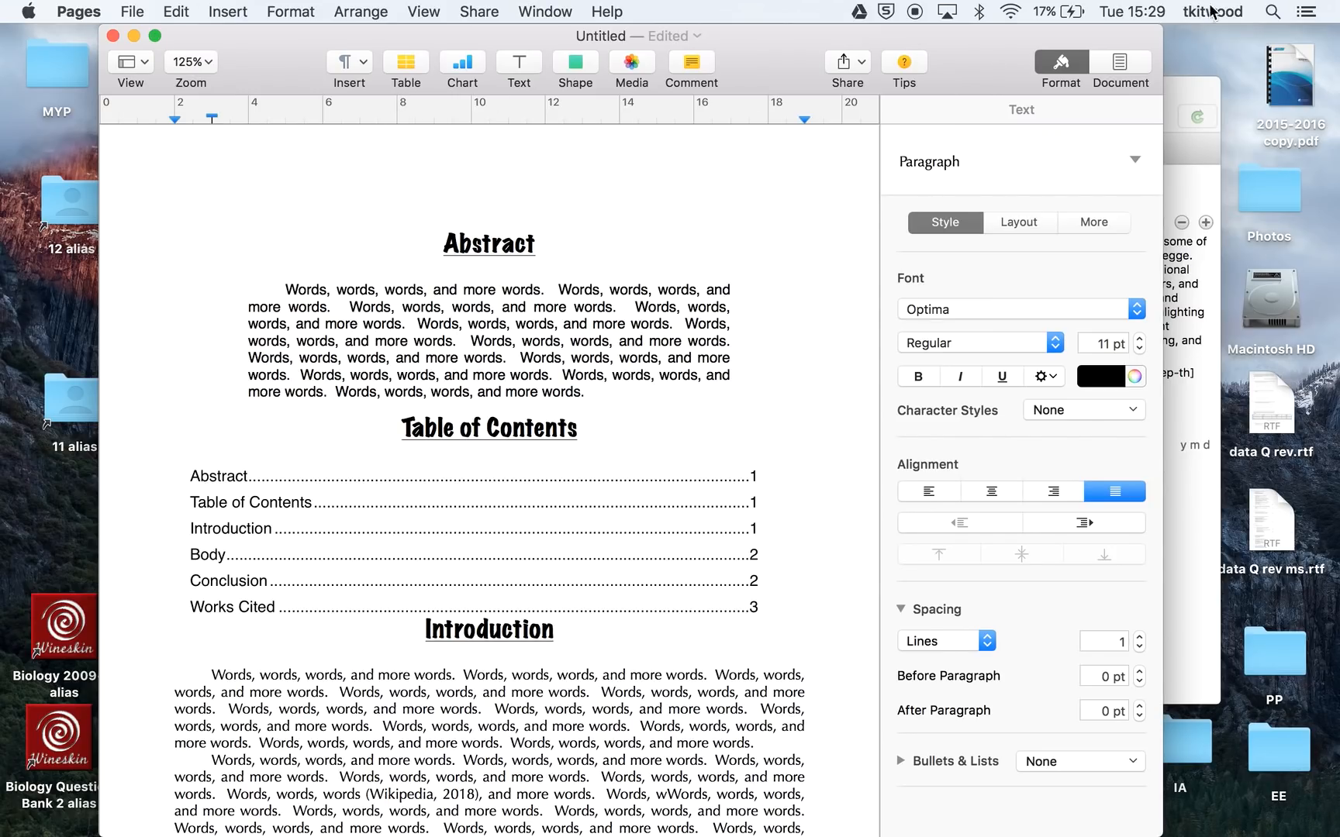
mouse_move(1335, 798)
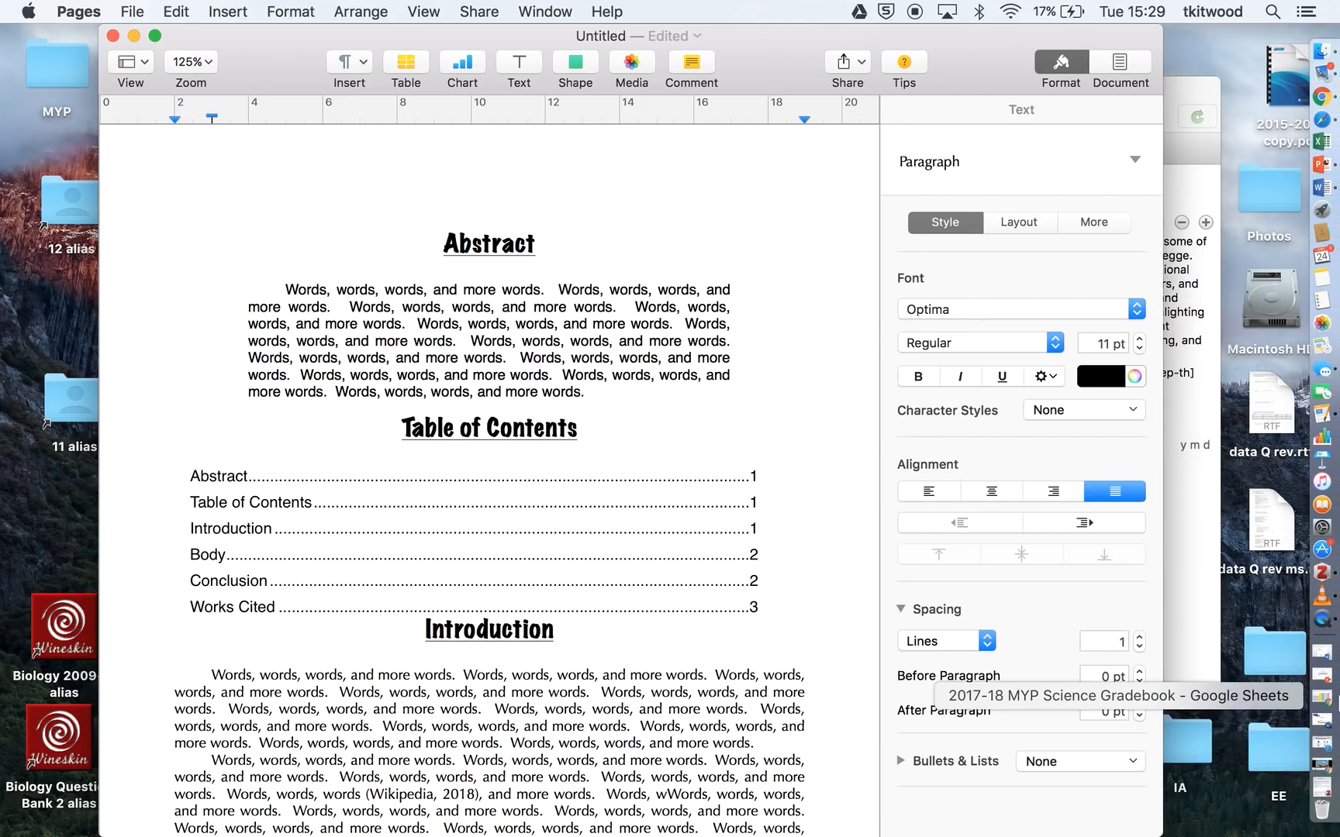
left_click(1322, 622)
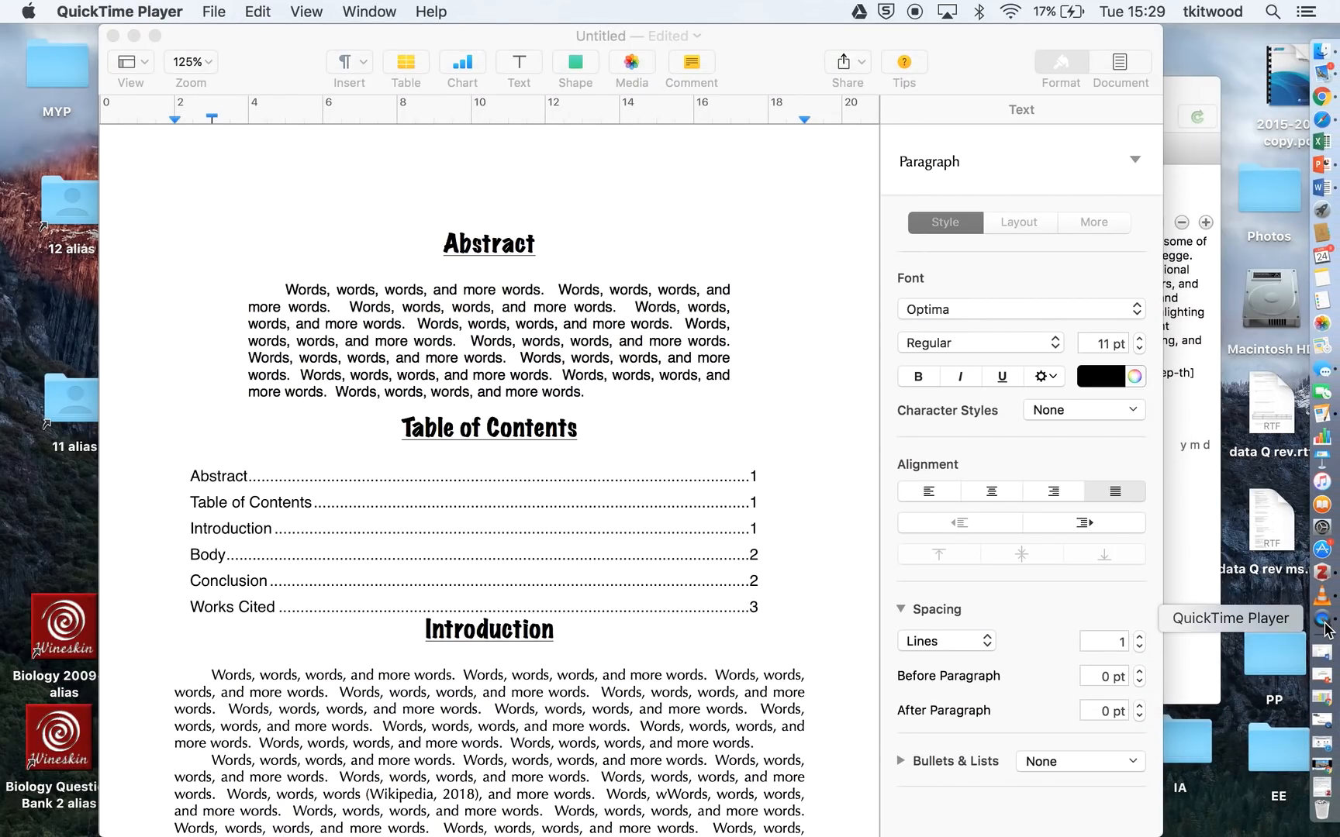